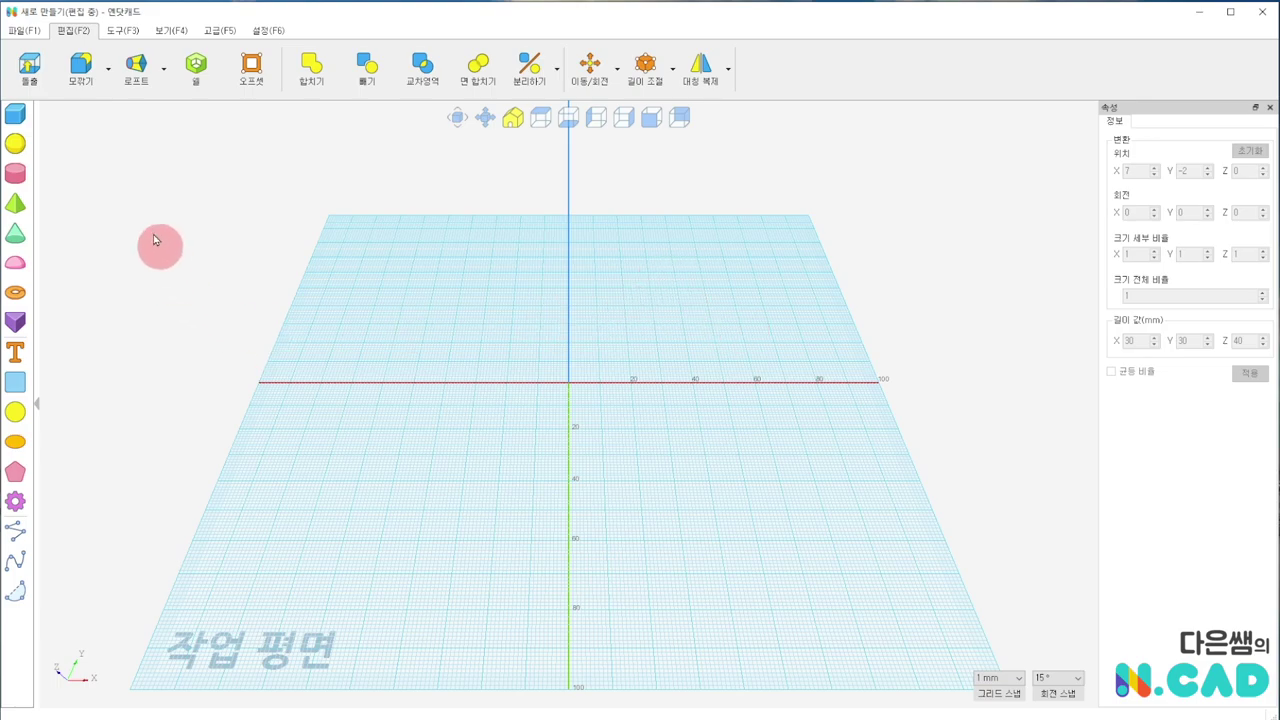
Step: Place three 20 mm cubes and two cylinders around the origin, then tilt the view
click(16, 116)
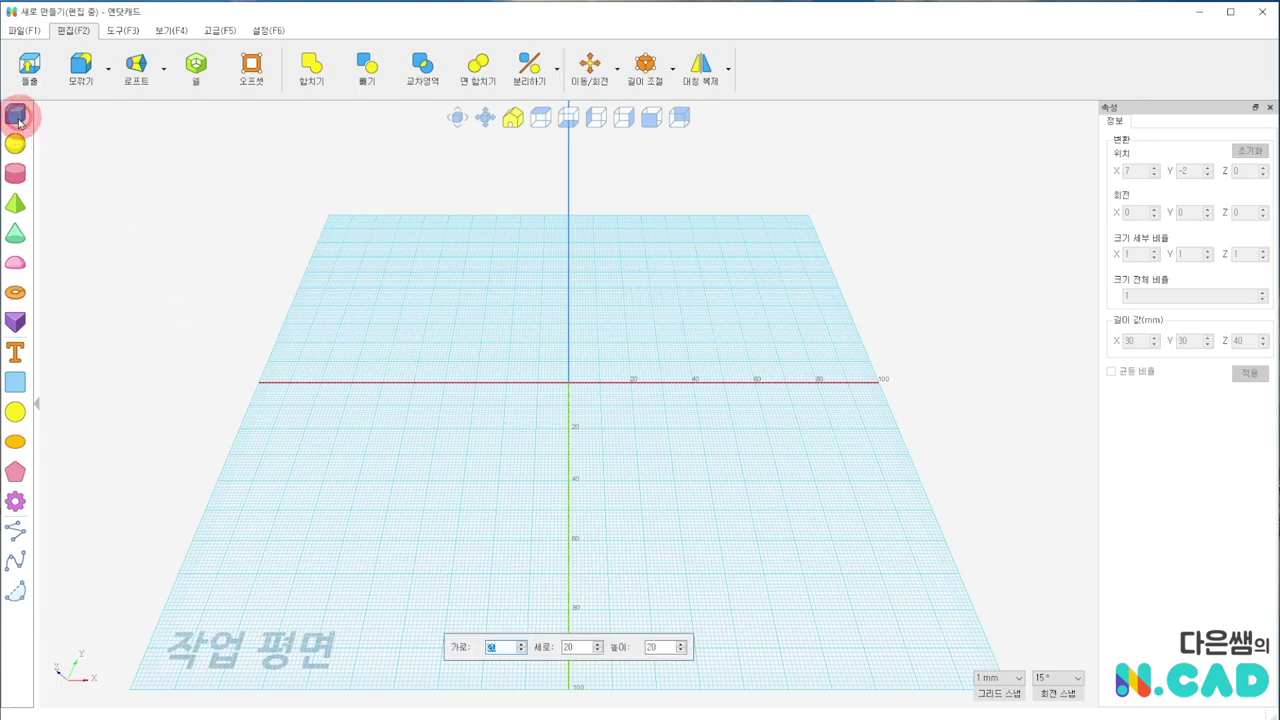
click(422, 390)
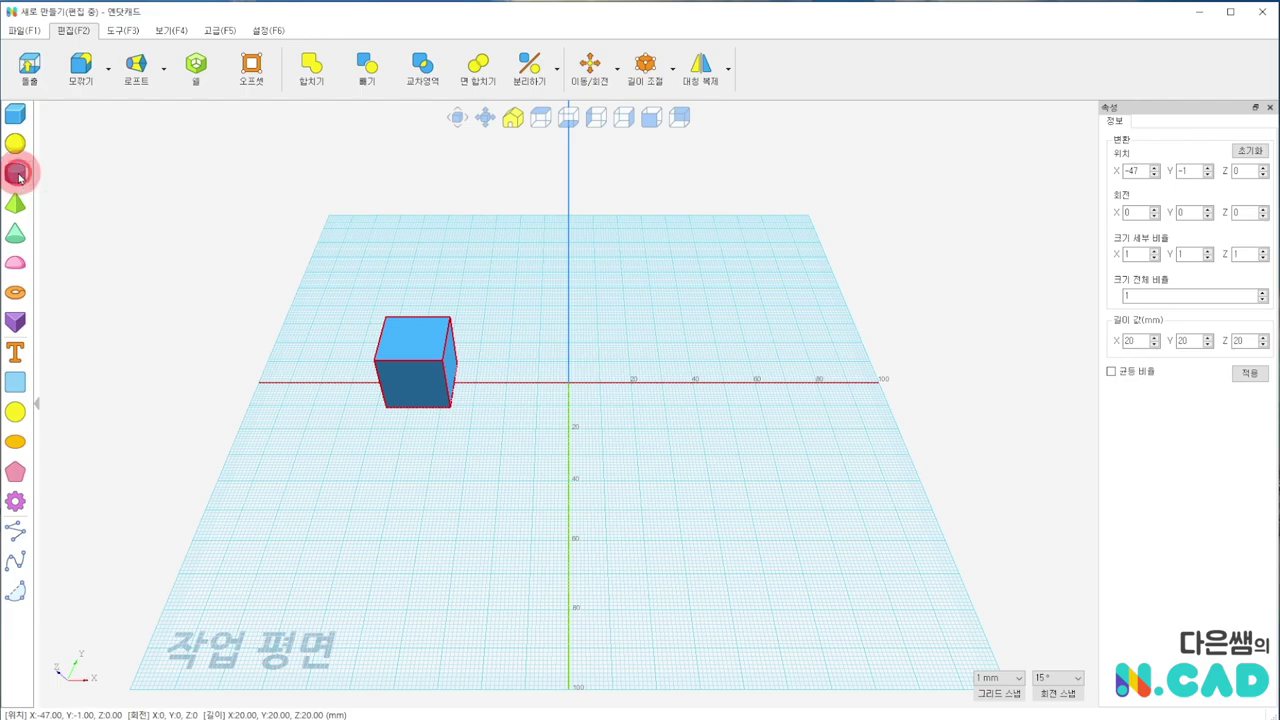
click(545, 437)
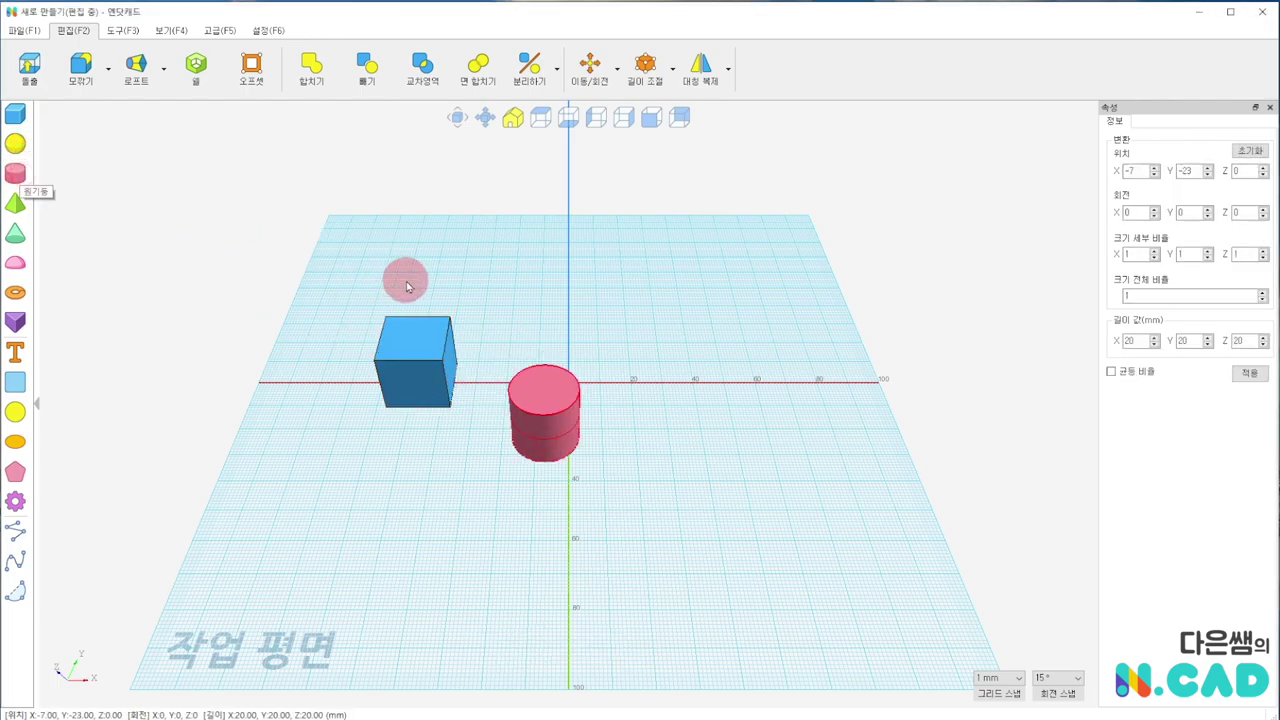
click(15, 170)
click(386, 285)
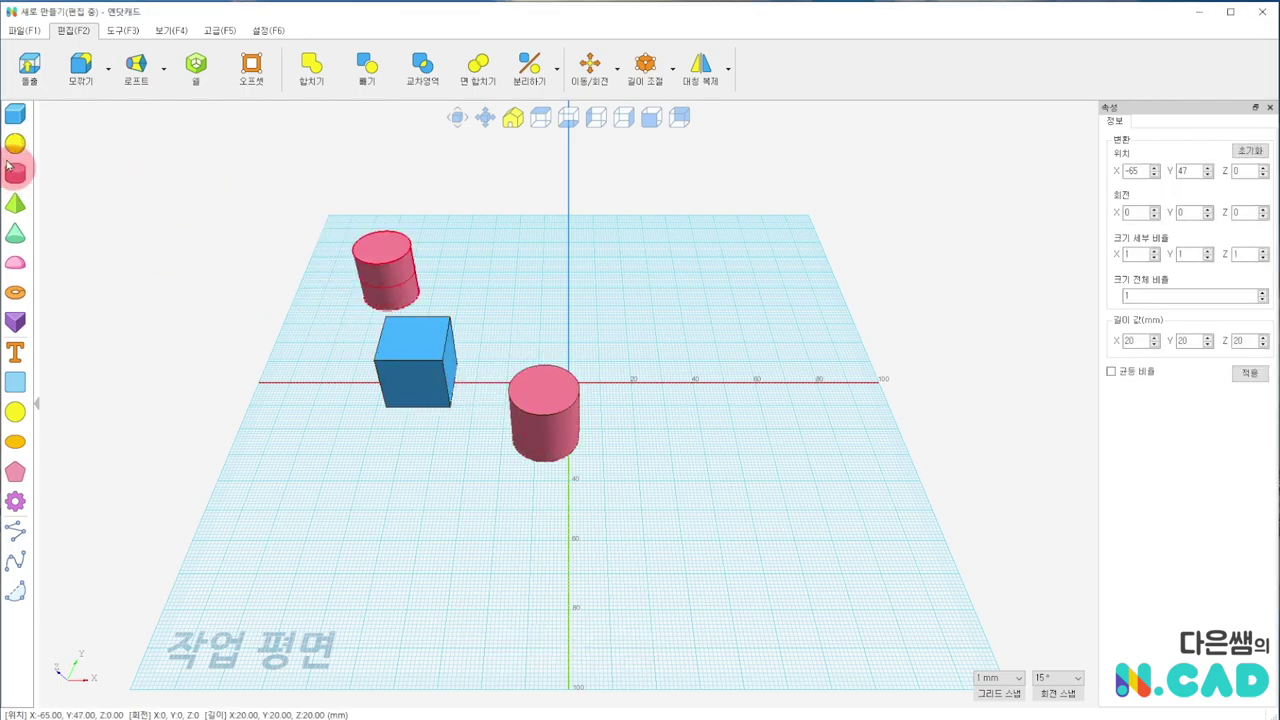
click(16, 118)
click(590, 310)
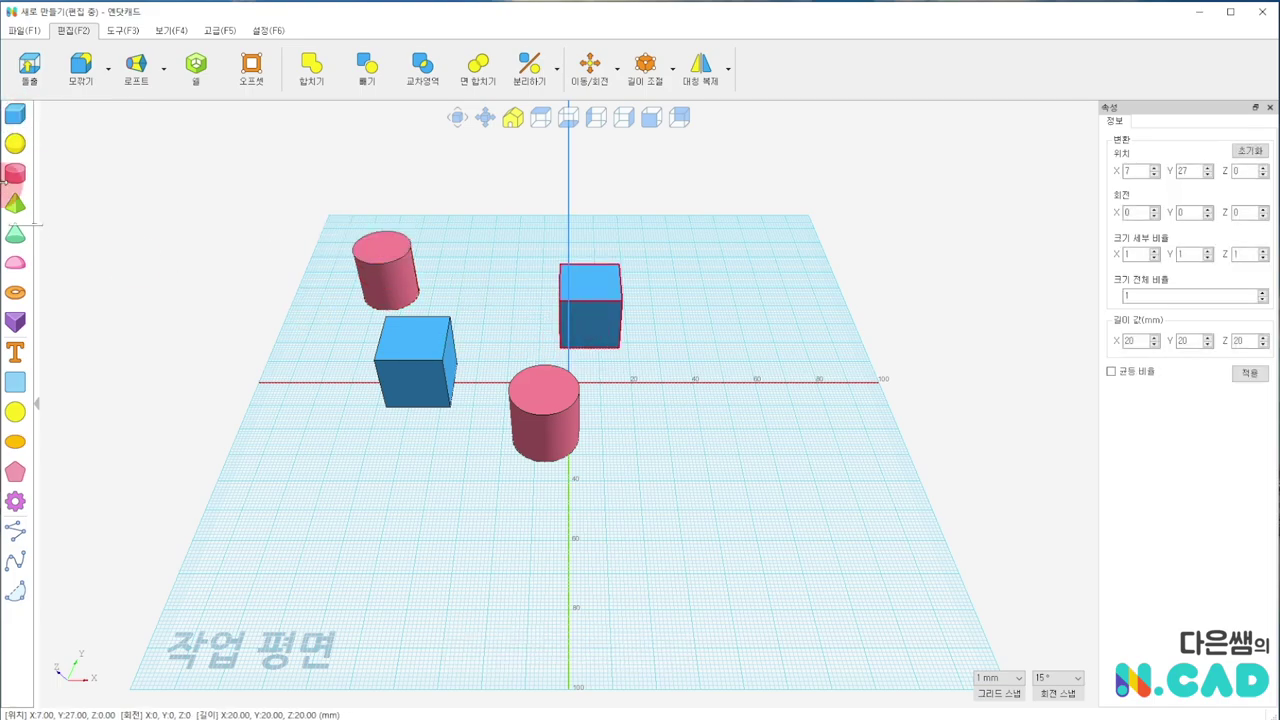
click(16, 116)
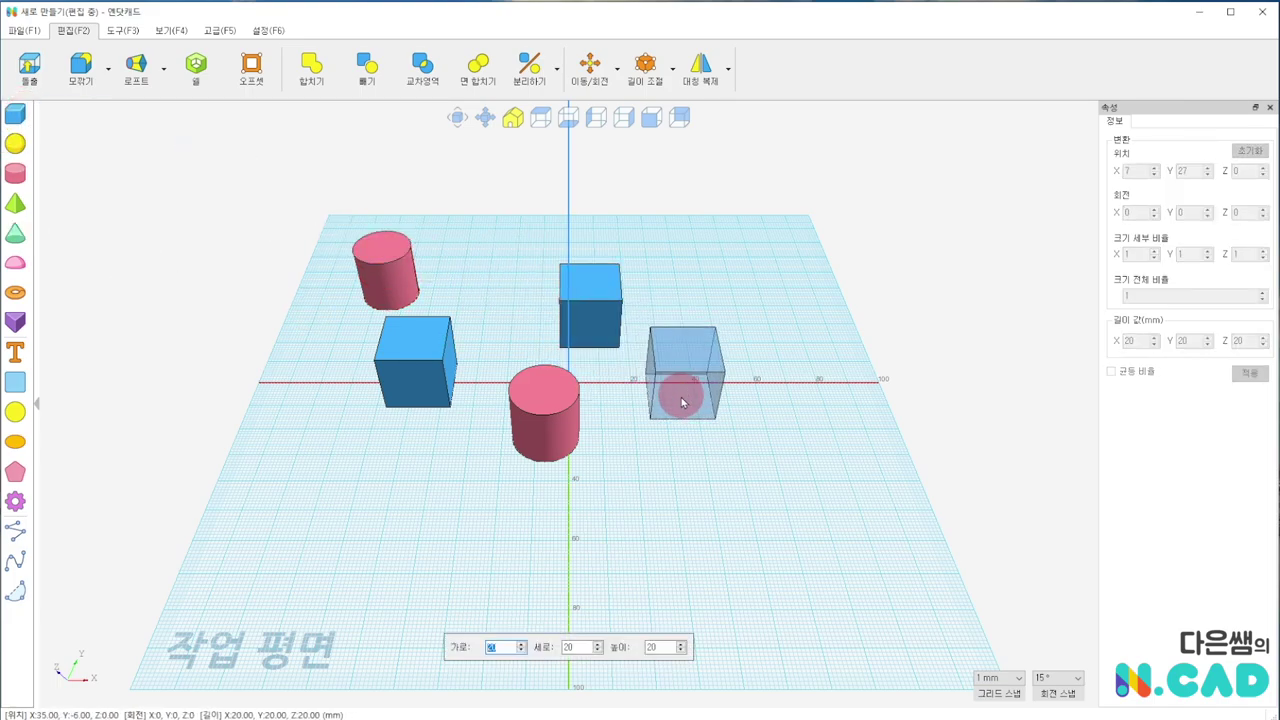
click(685, 375)
right_drag(463, 322, 363, 337)
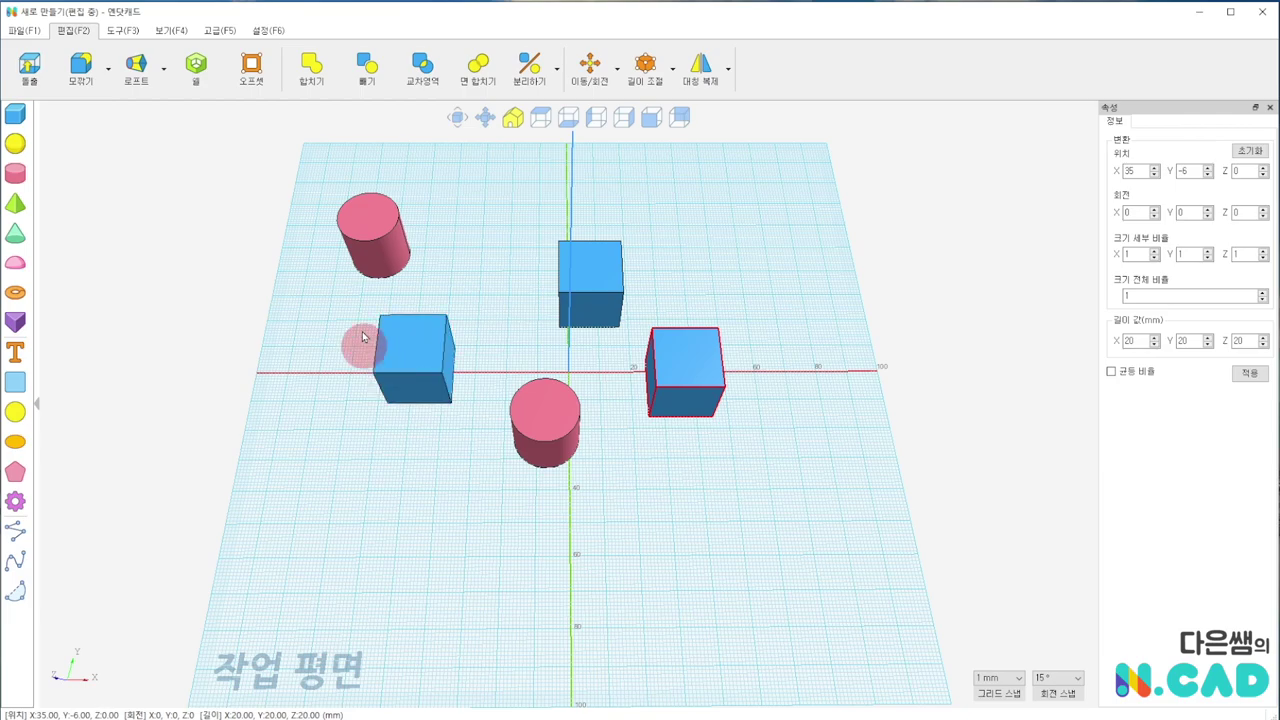
Step: Colour the left cube purple using 색칠하기 on the 보기 tab
right_drag(486, 268, 485, 252)
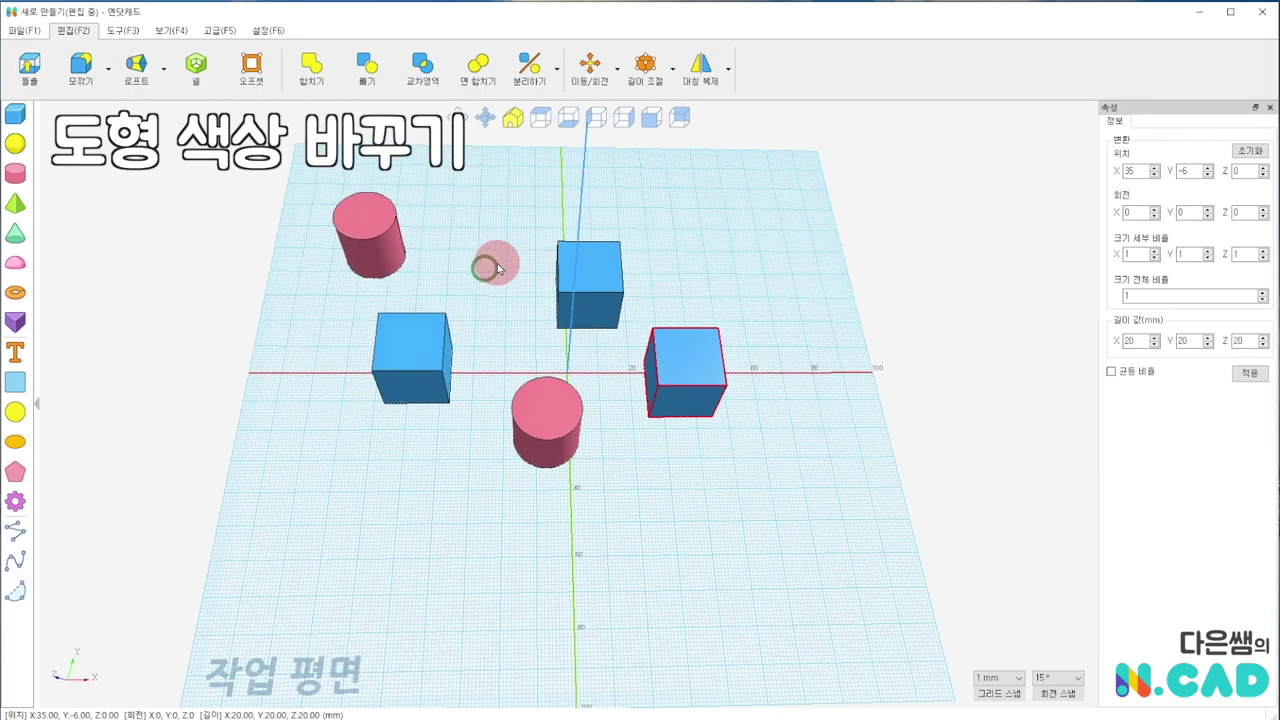
click(406, 347)
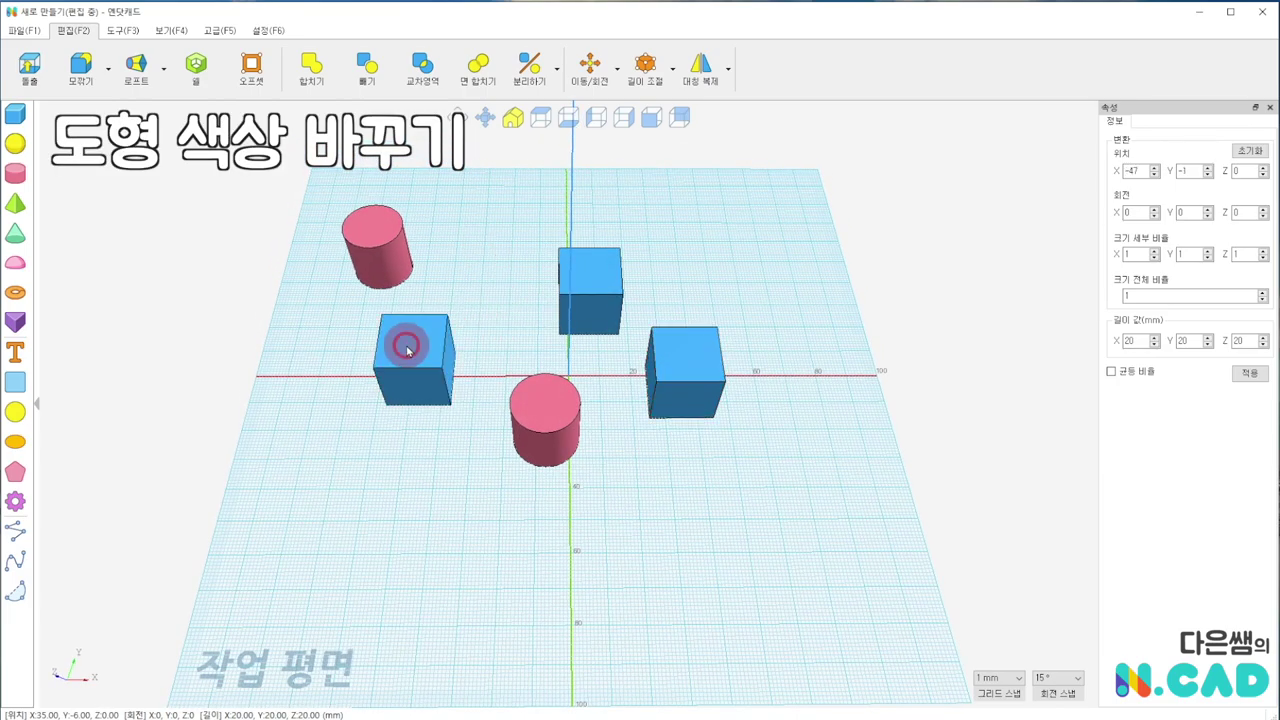
click(333, 341)
click(167, 31)
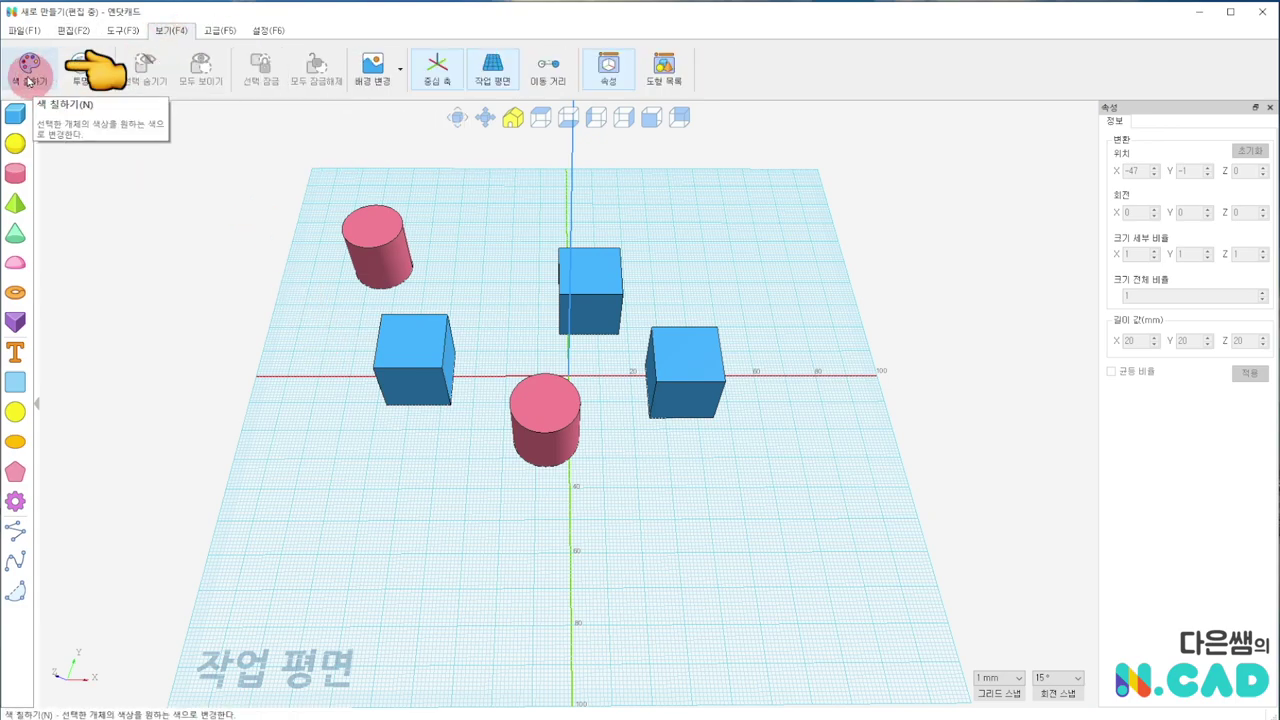
click(359, 356)
click(416, 356)
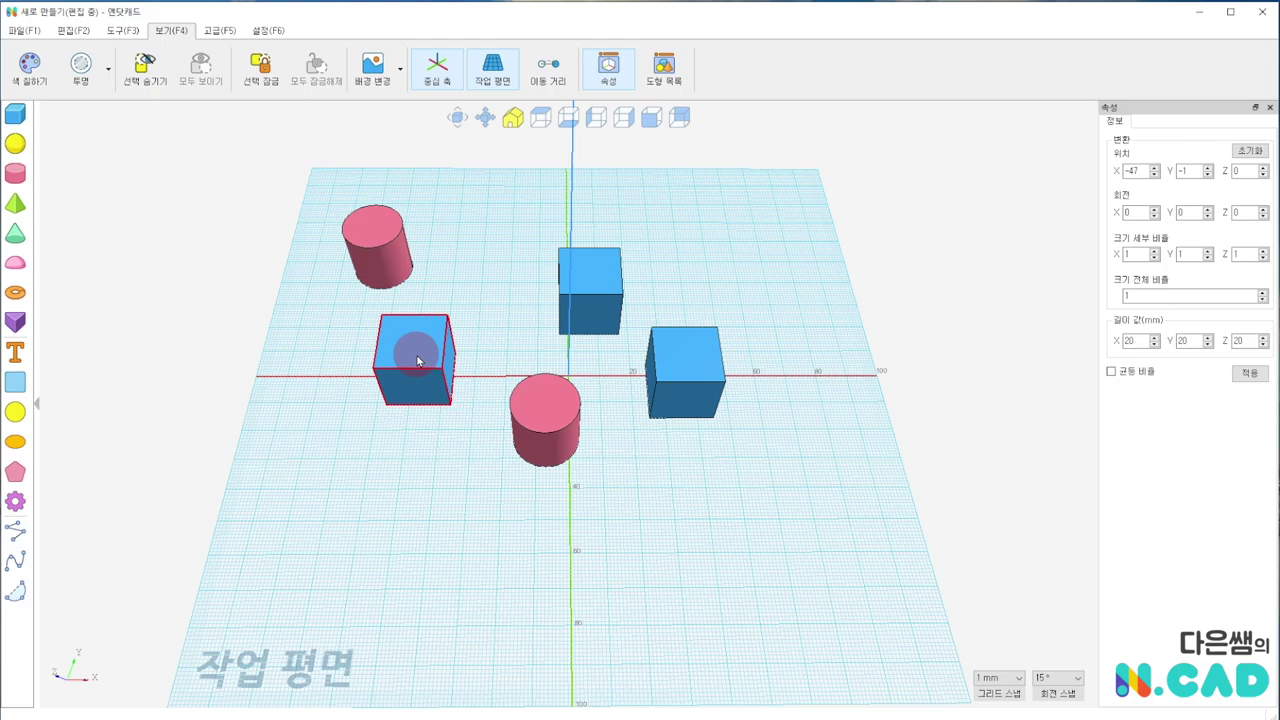
click(30, 66)
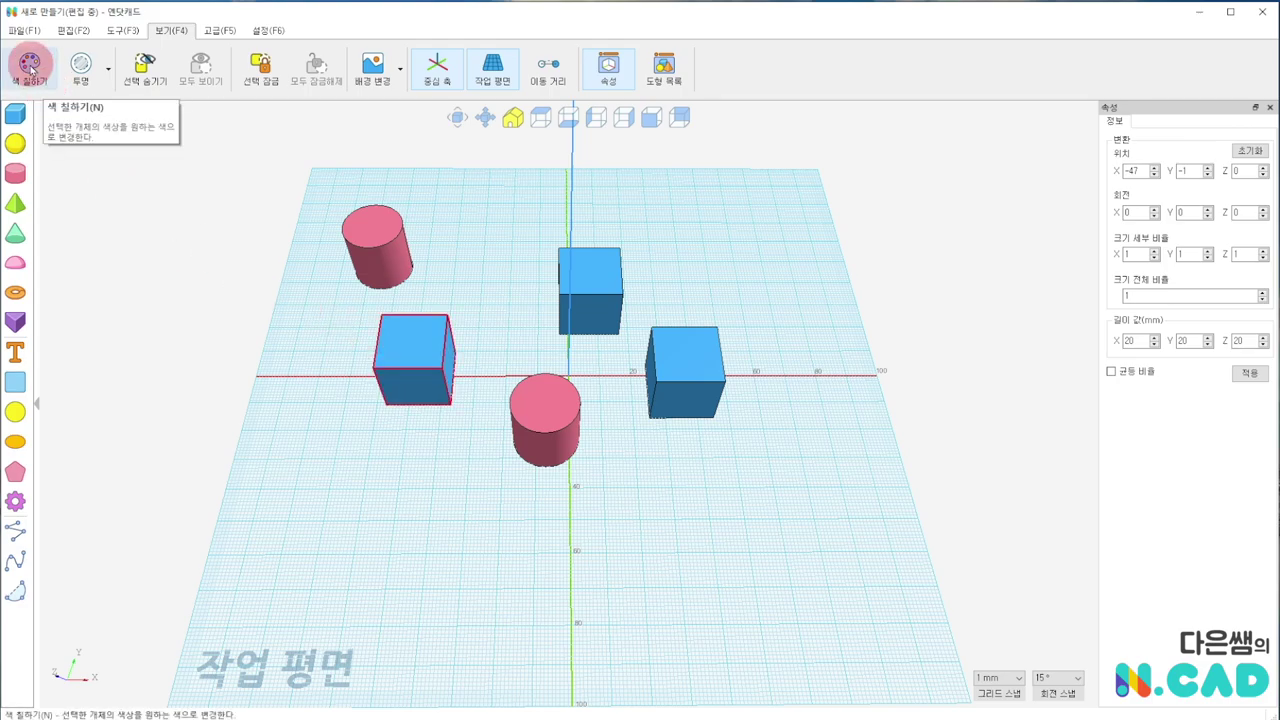
click(553, 279)
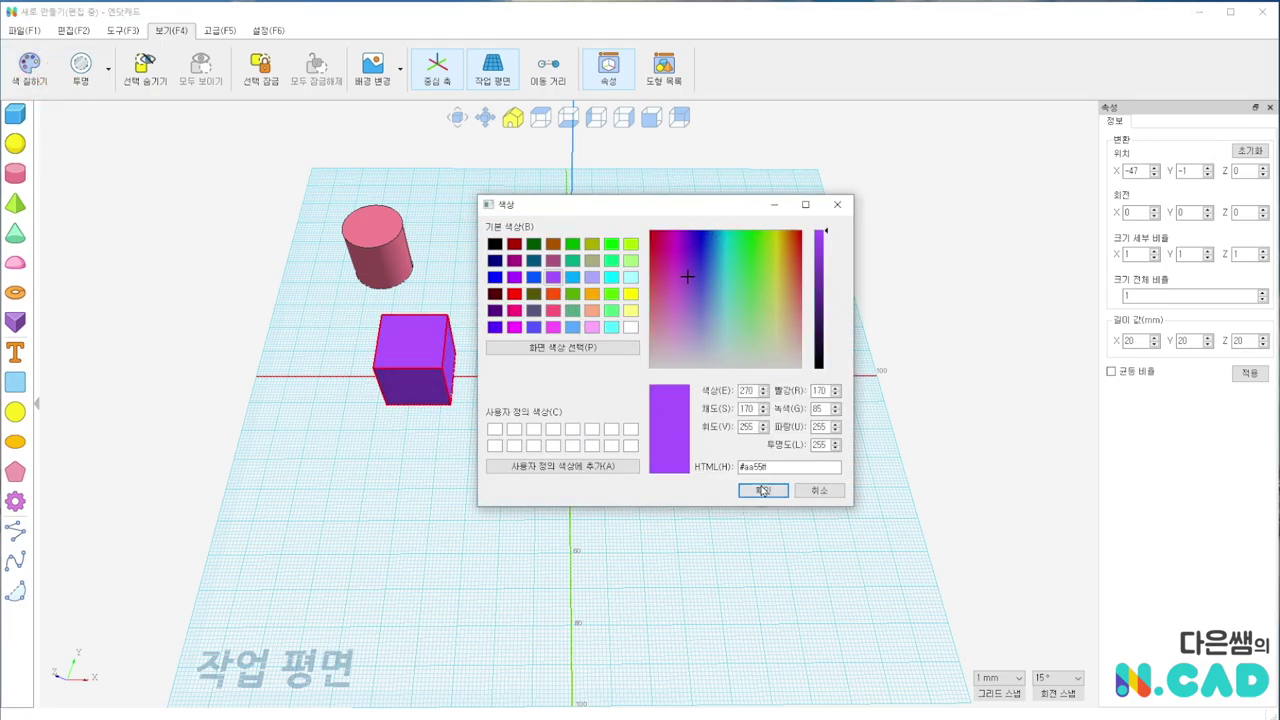
click(762, 490)
Step: Colour the front cylinder green and nudge it up and left
click(545, 400)
click(32, 70)
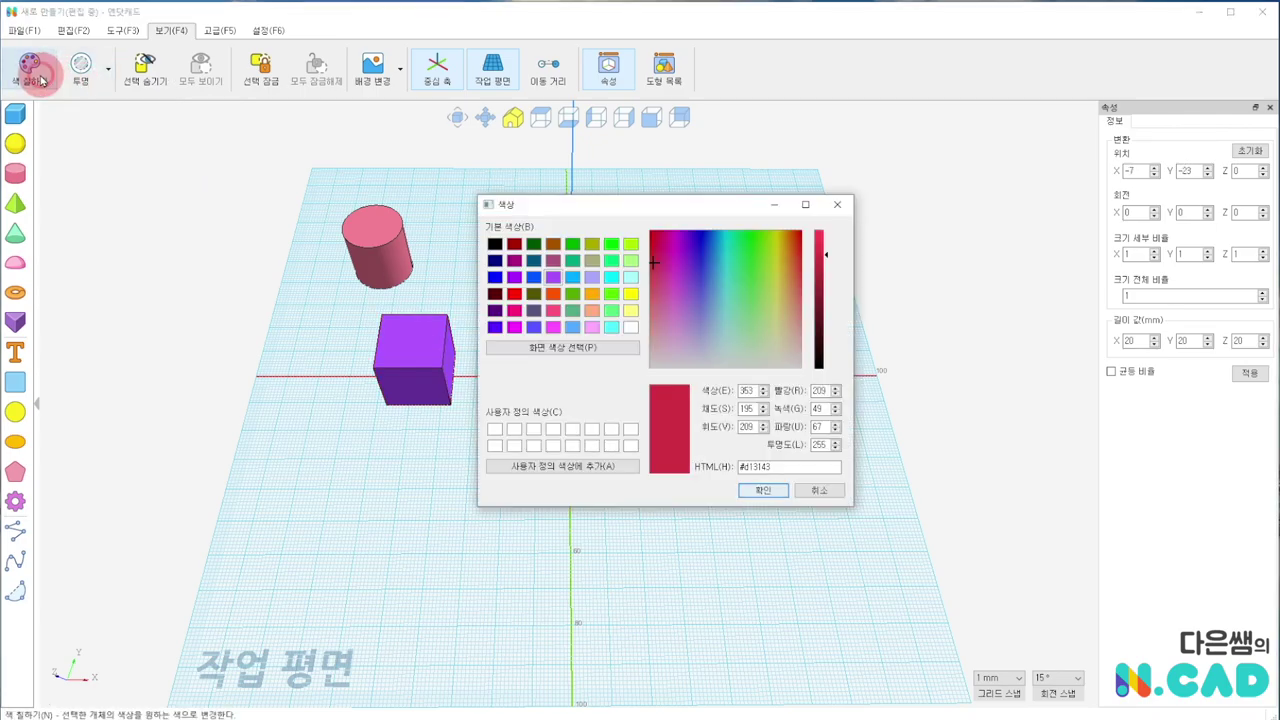
click(572, 244)
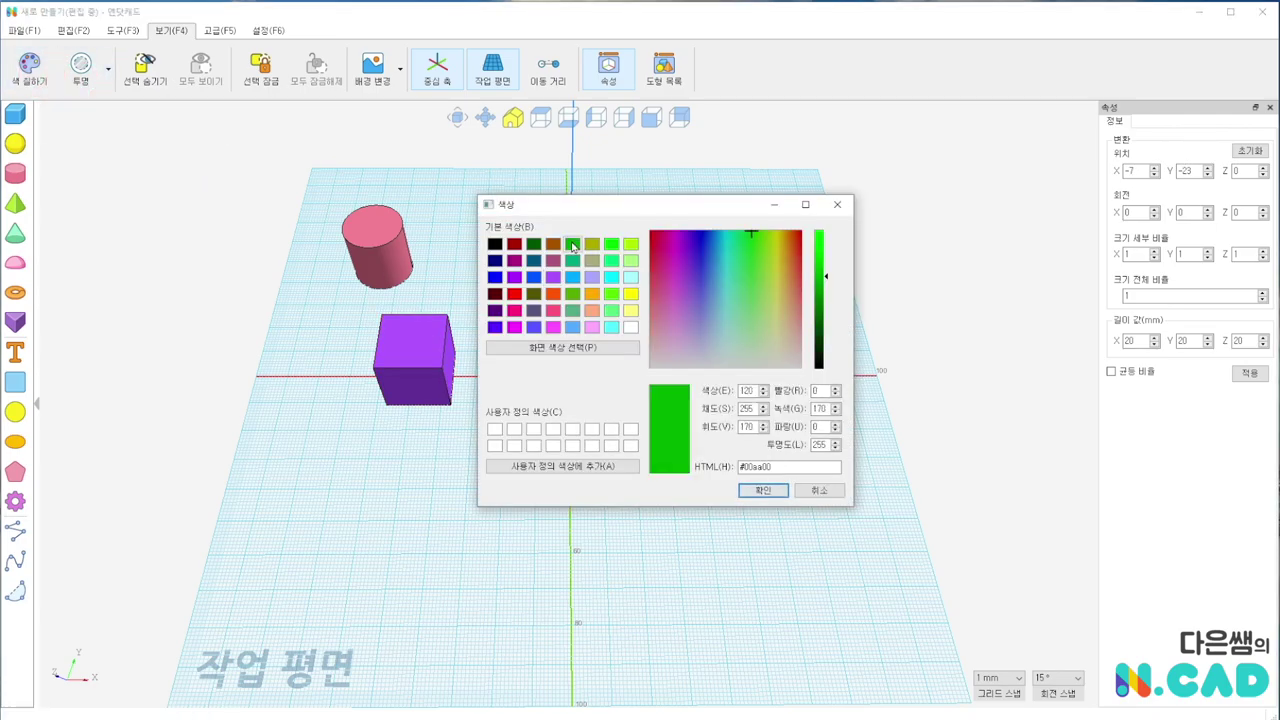
click(763, 490)
drag(571, 300, 587, 266)
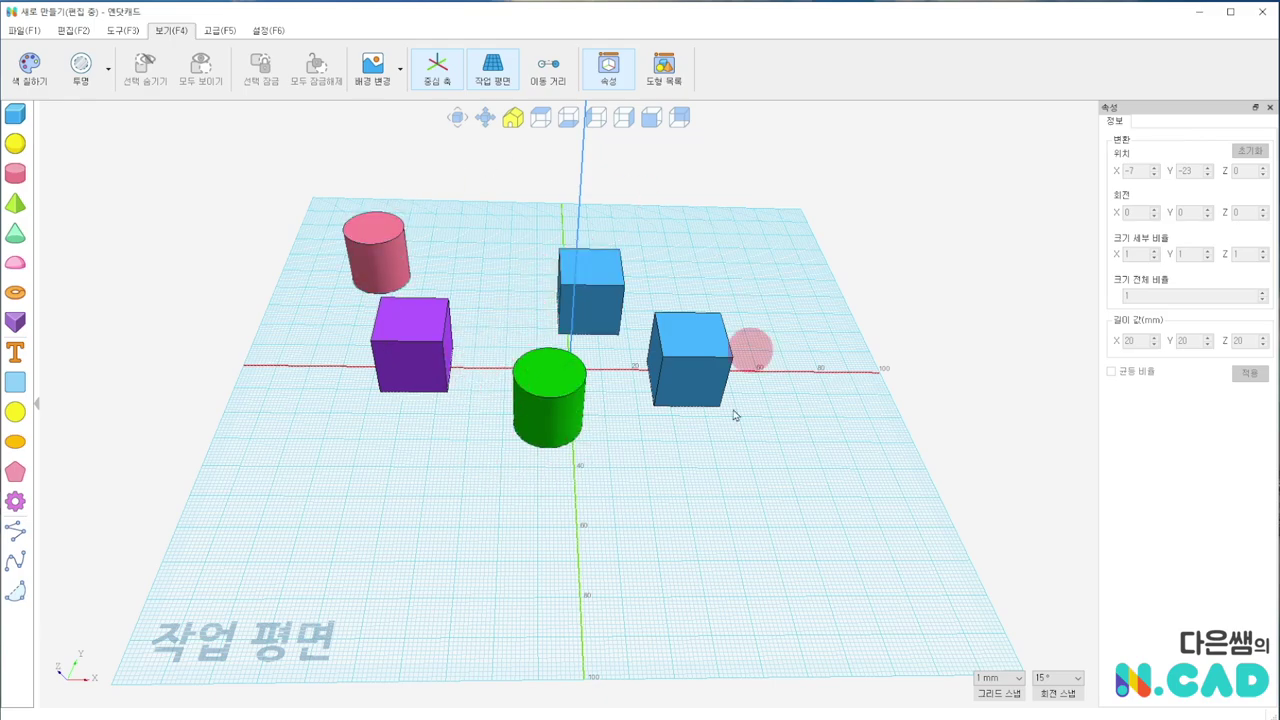
drag(537, 386, 523, 378)
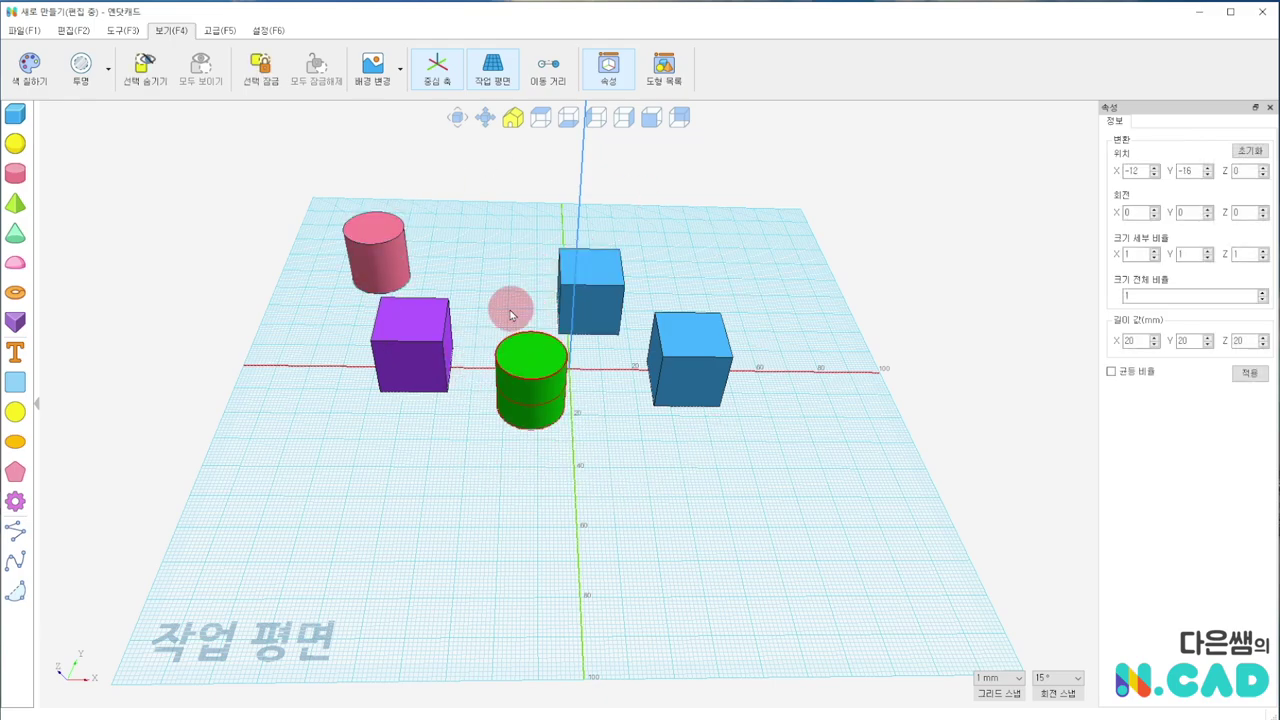
Step: Colour the upper blue cube yellow
drag(510, 315, 486, 286)
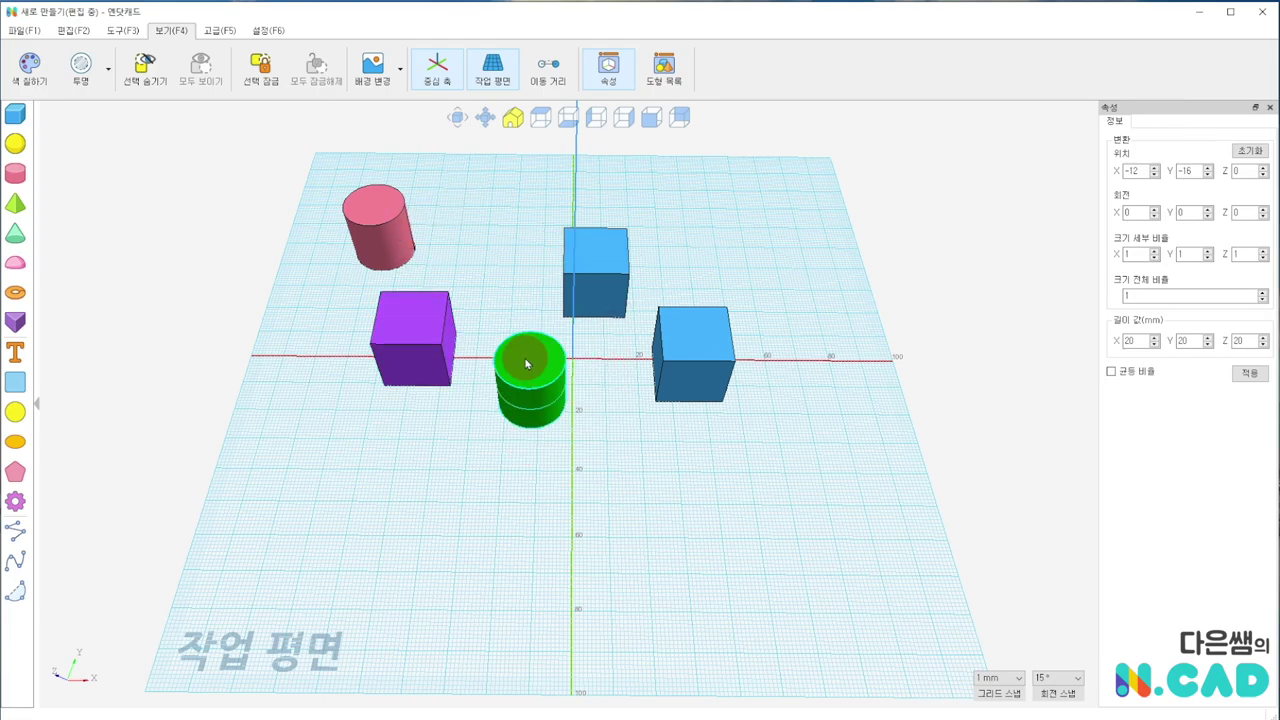
click(603, 254)
click(33, 58)
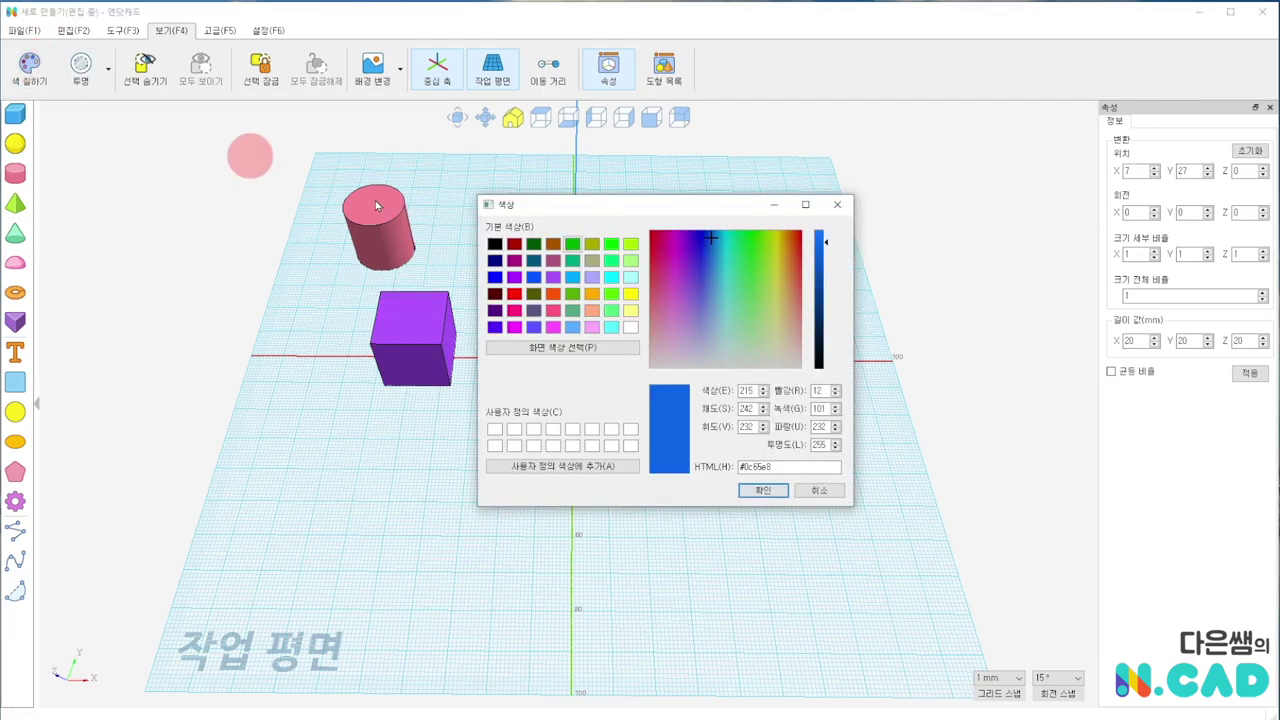
click(631, 294)
click(763, 490)
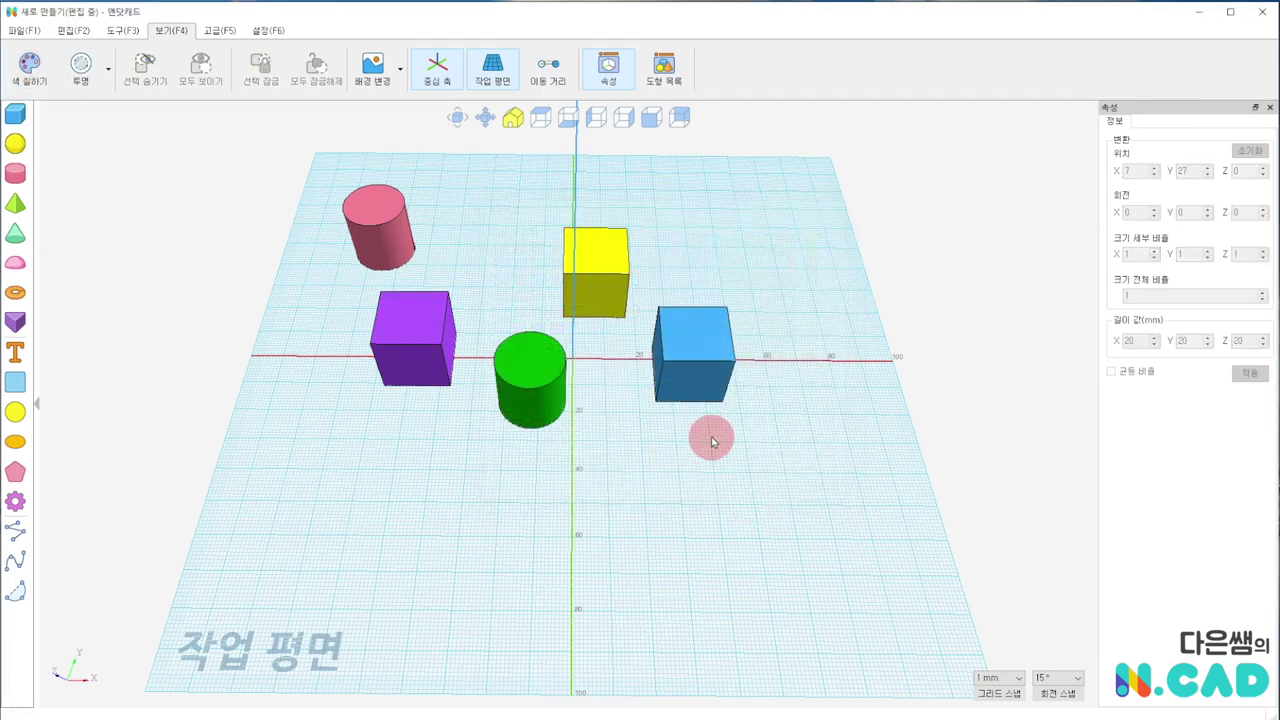
Step: Line up the green cylinder and yellow cube beside the right blue cube
drag(530, 343, 634, 335)
drag(568, 268, 558, 318)
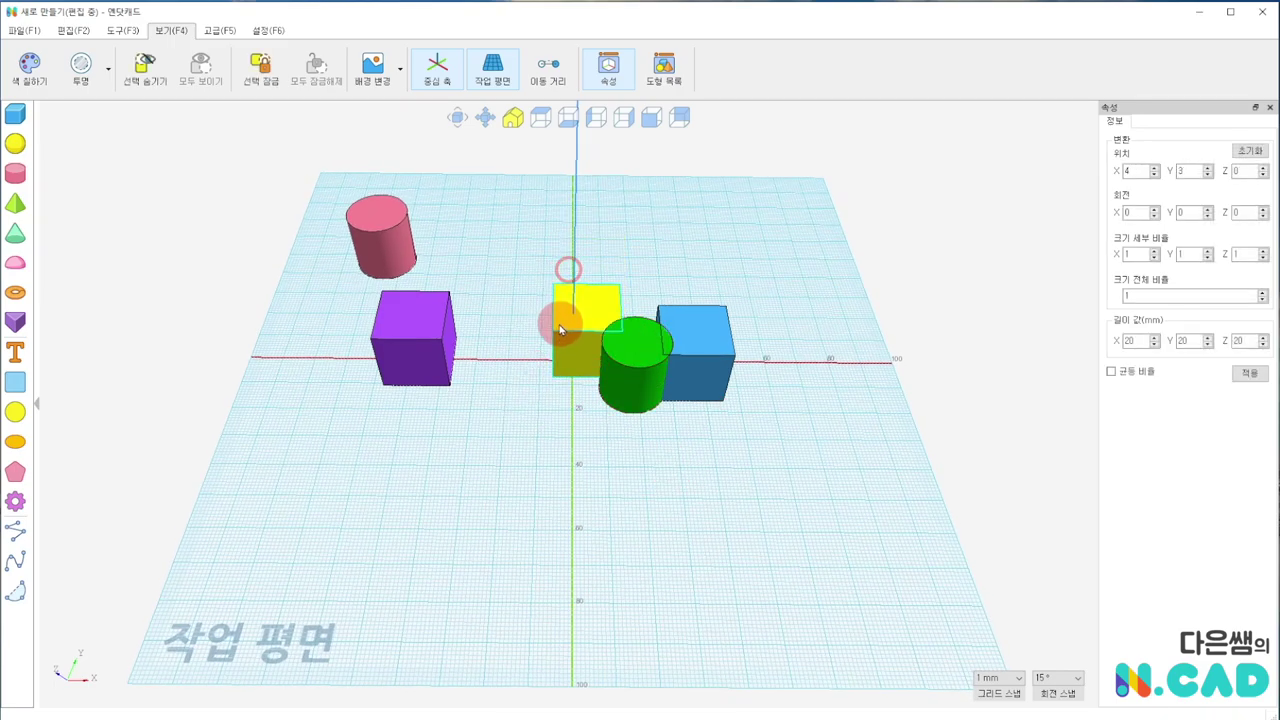
click(428, 335)
click(70, 31)
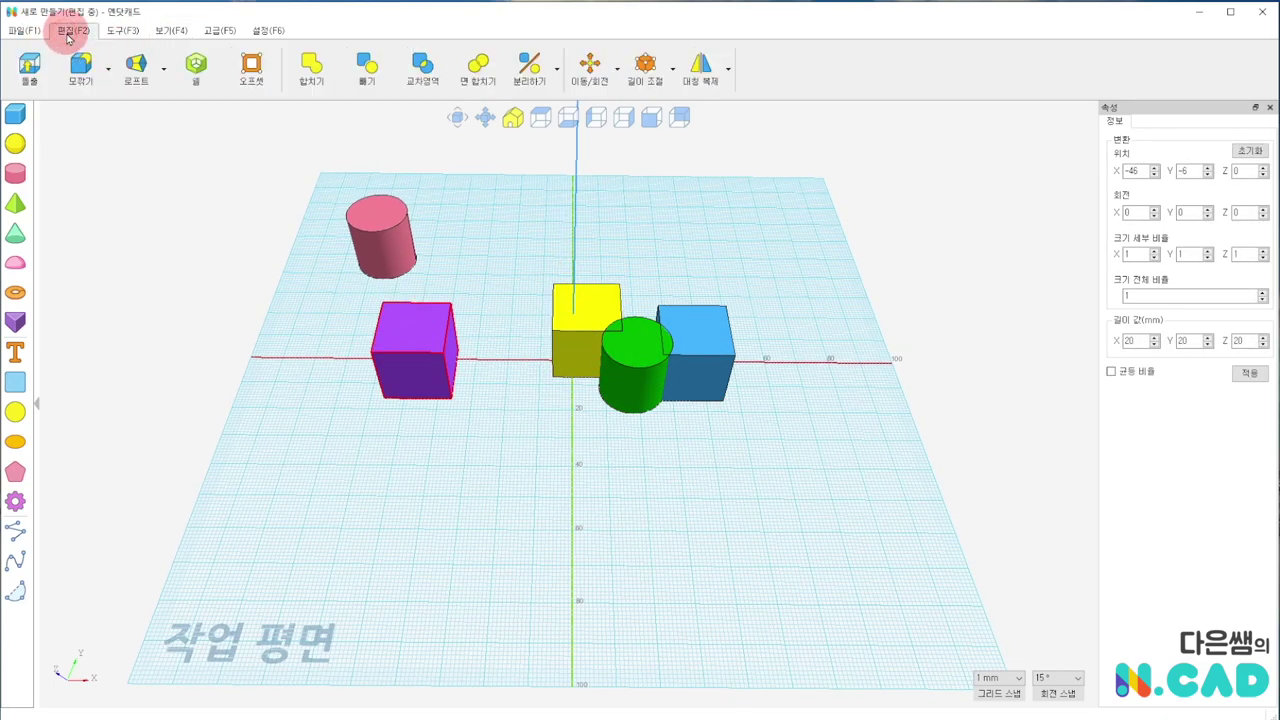
Step: Push the pink cylinder into the purple cube and unite them with 합치기 into a 30 × 28 × 20 mm solid
click(471, 523)
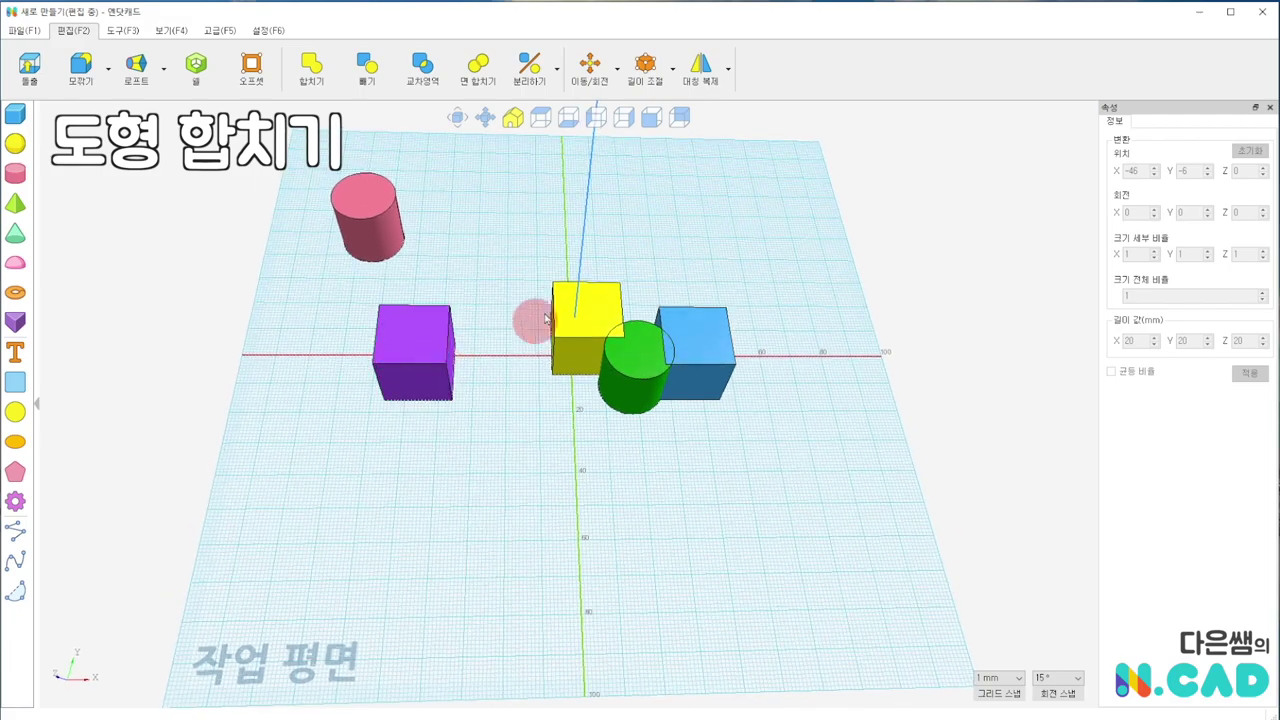
drag(367, 214, 449, 374)
click(410, 470)
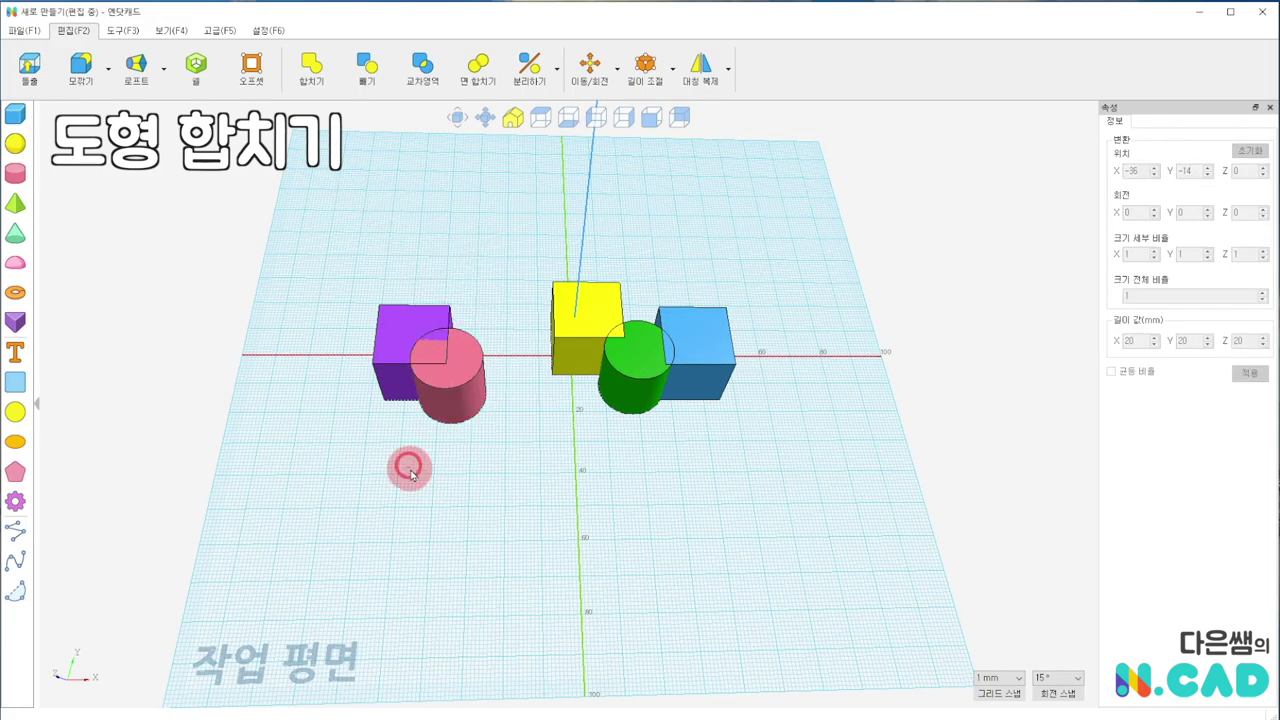
drag(410, 470, 516, 234)
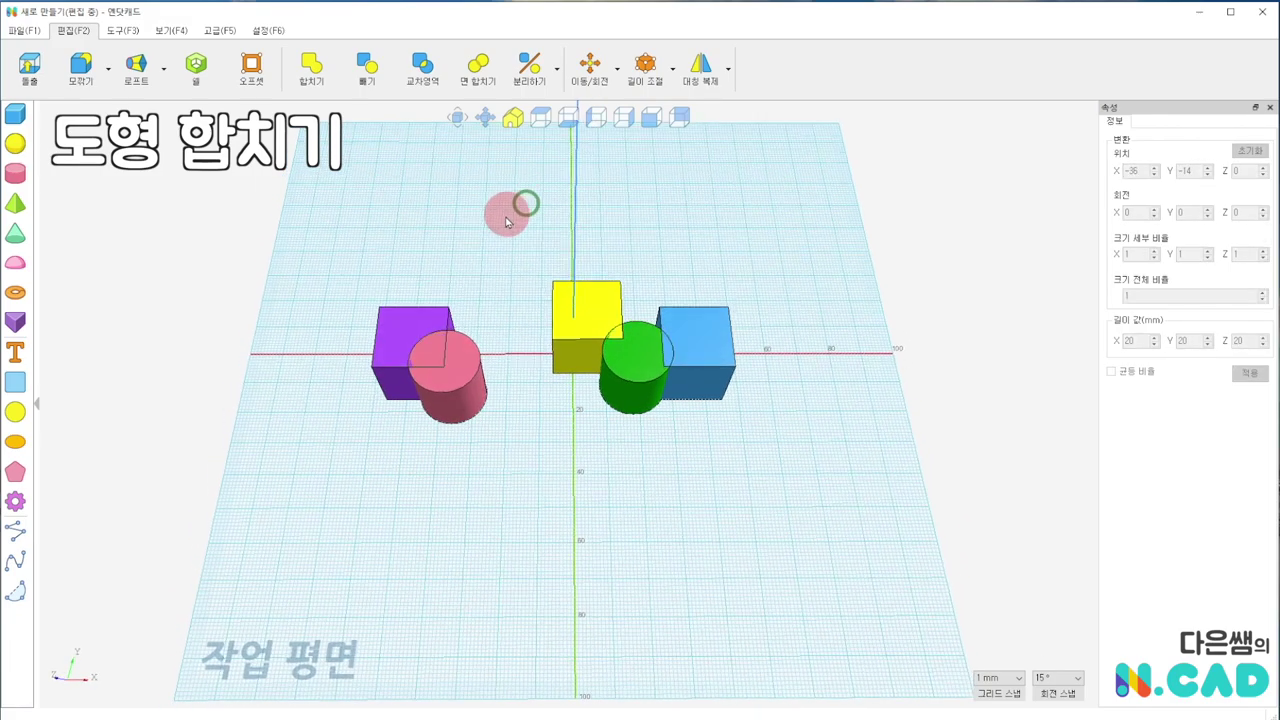
click(318, 74)
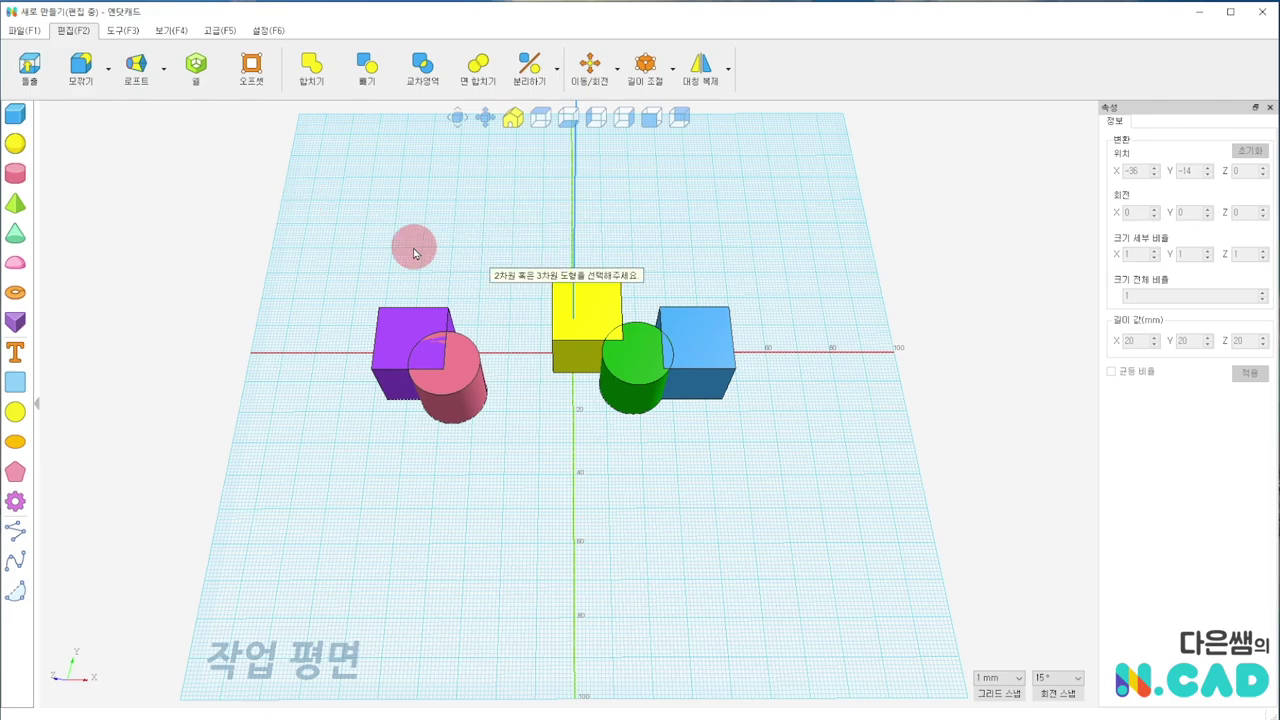
click(393, 332)
click(452, 376)
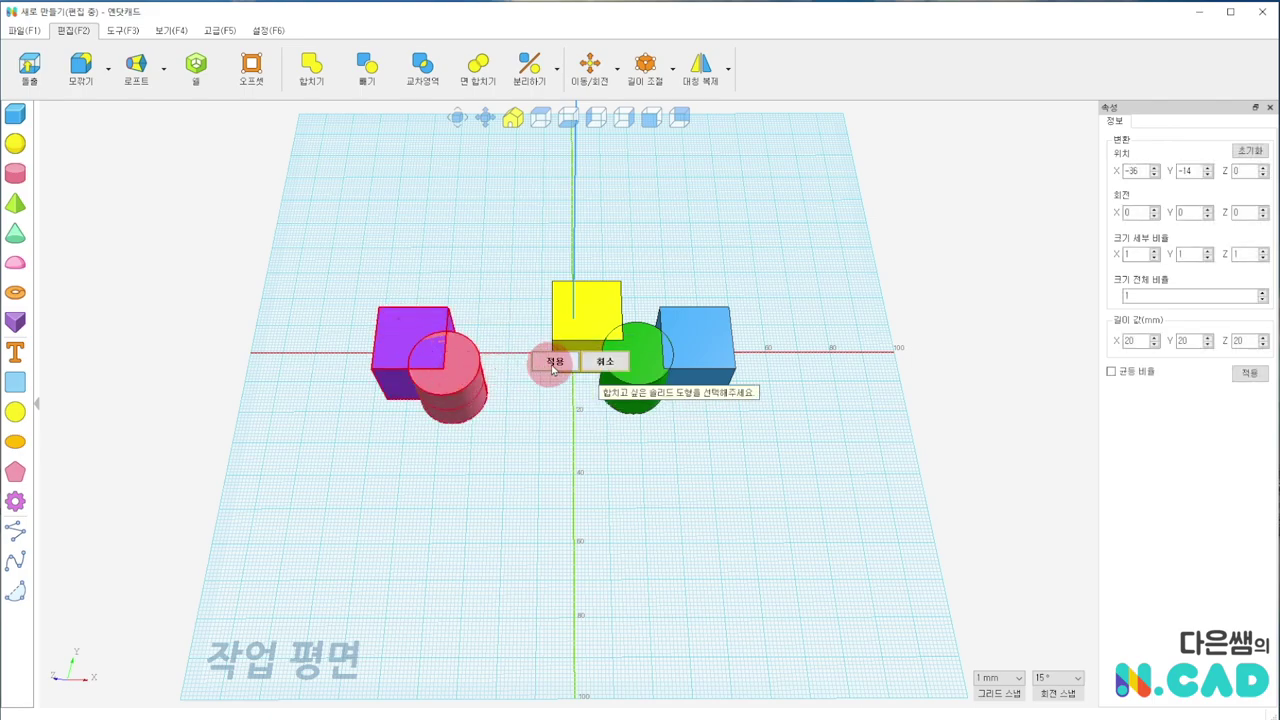
click(555, 364)
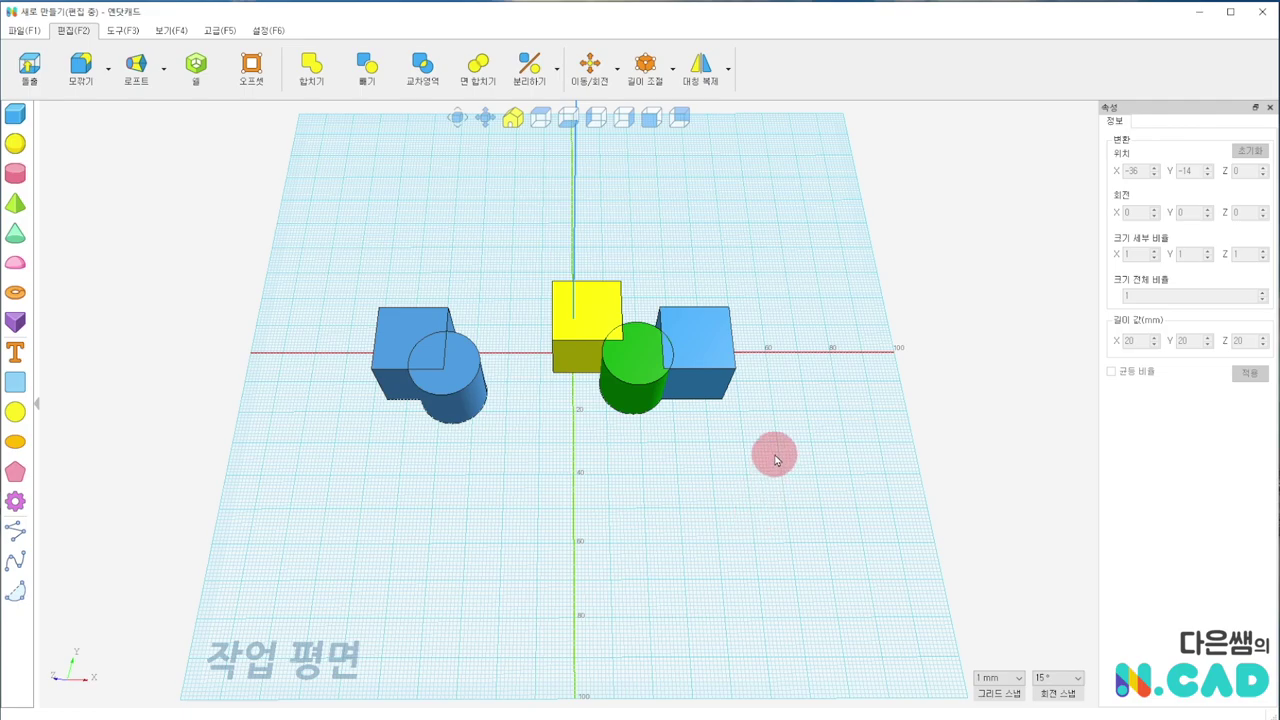
mouse_move(423, 371)
mouse_down()
mouse_move(450, 327)
mouse_move(450, 370)
mouse_up()
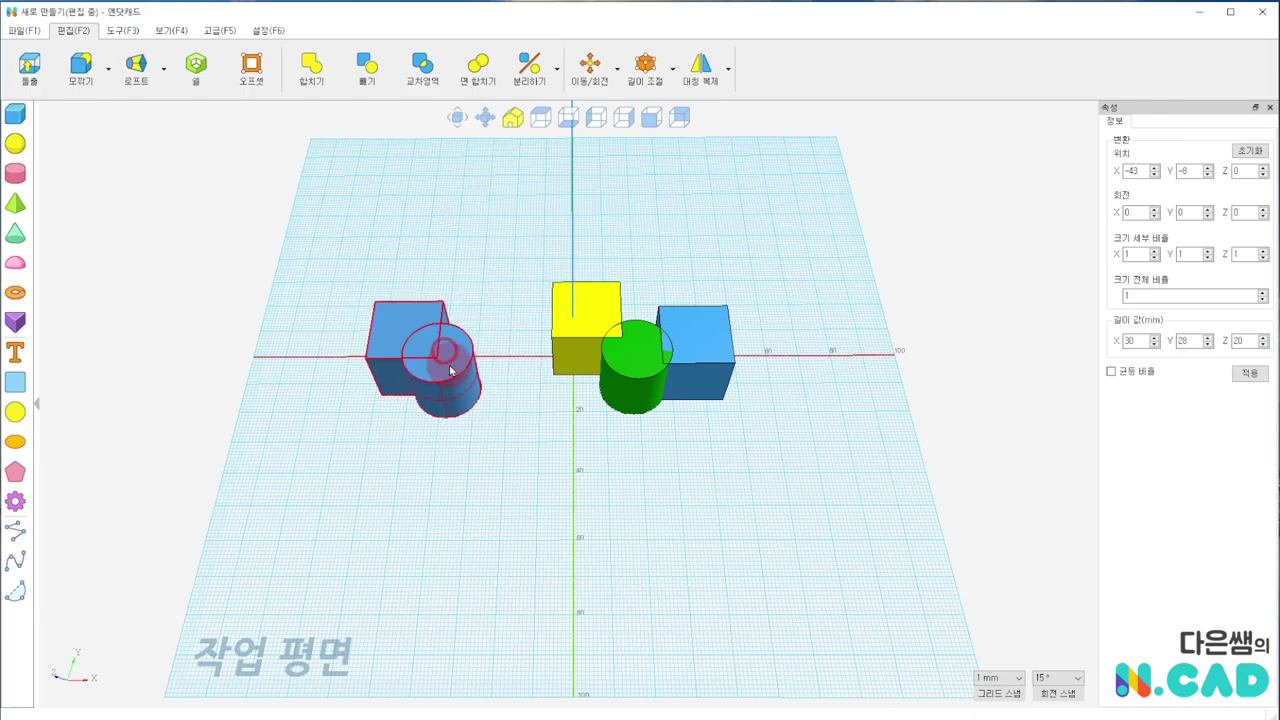
Step: Place the lone blue cube right of the green cylinder
right_drag(643, 531, 683, 480)
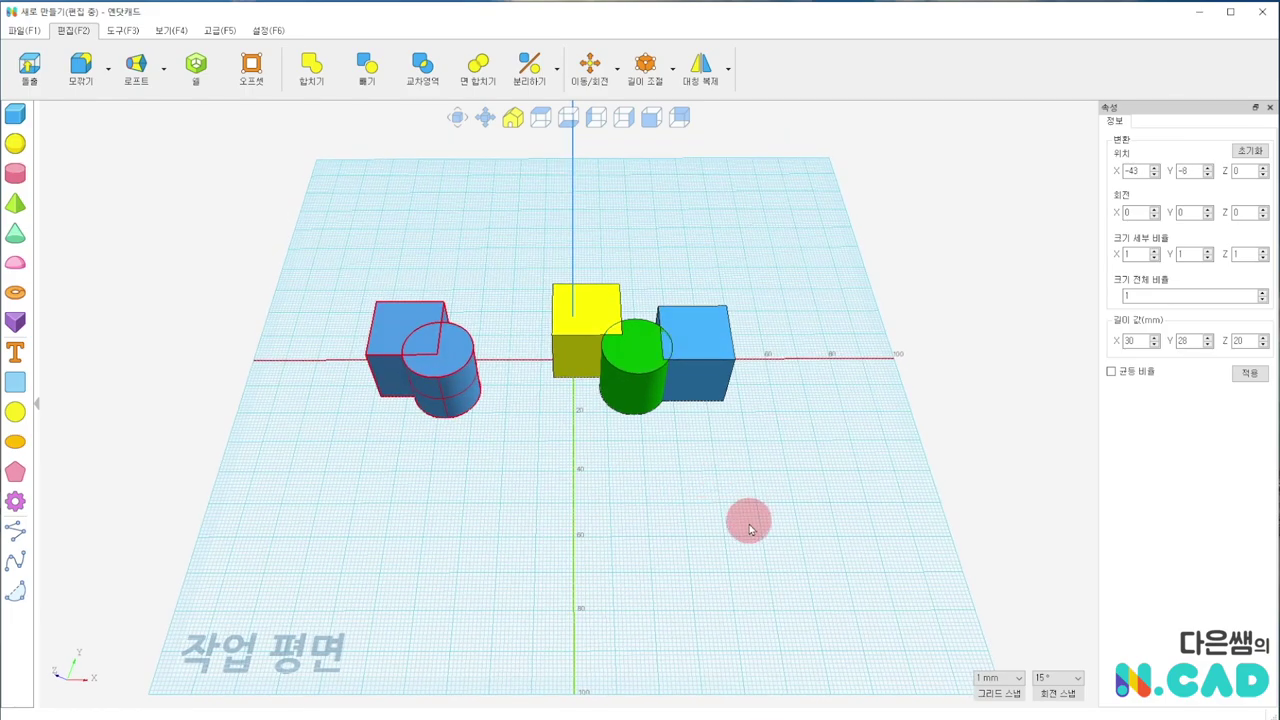
right_drag(750, 528, 748, 530)
drag(700, 340, 754, 357)
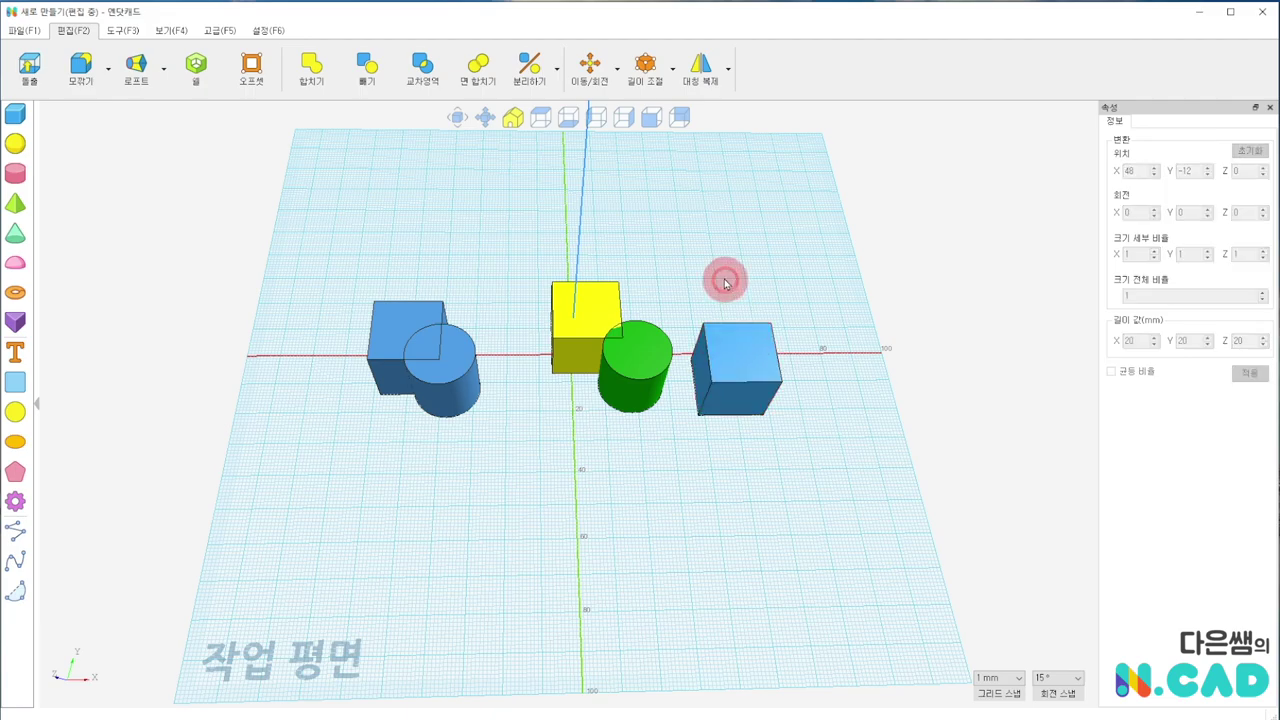
middle_drag(717, 231, 606, 240)
click(597, 383)
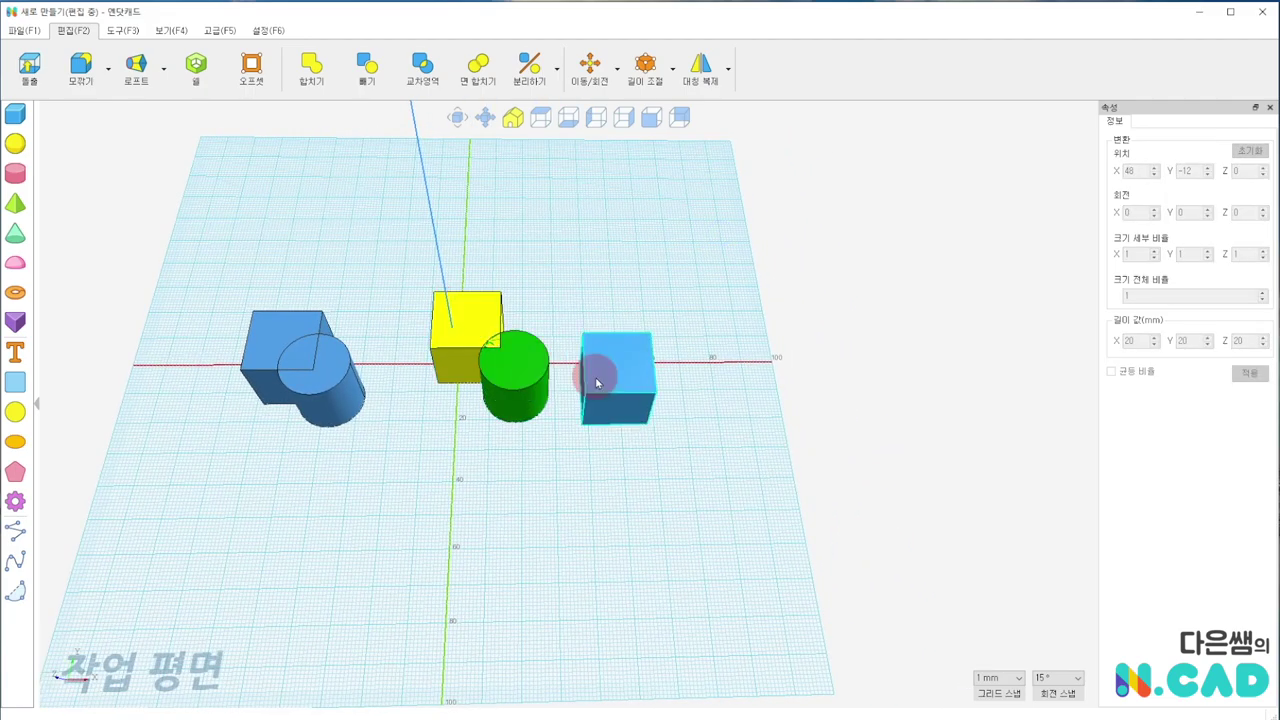
Step: Unite the yellow cube, green cylinder and blue cube into a 64 × 35 × 20 mm solid and move it back
click(588, 228)
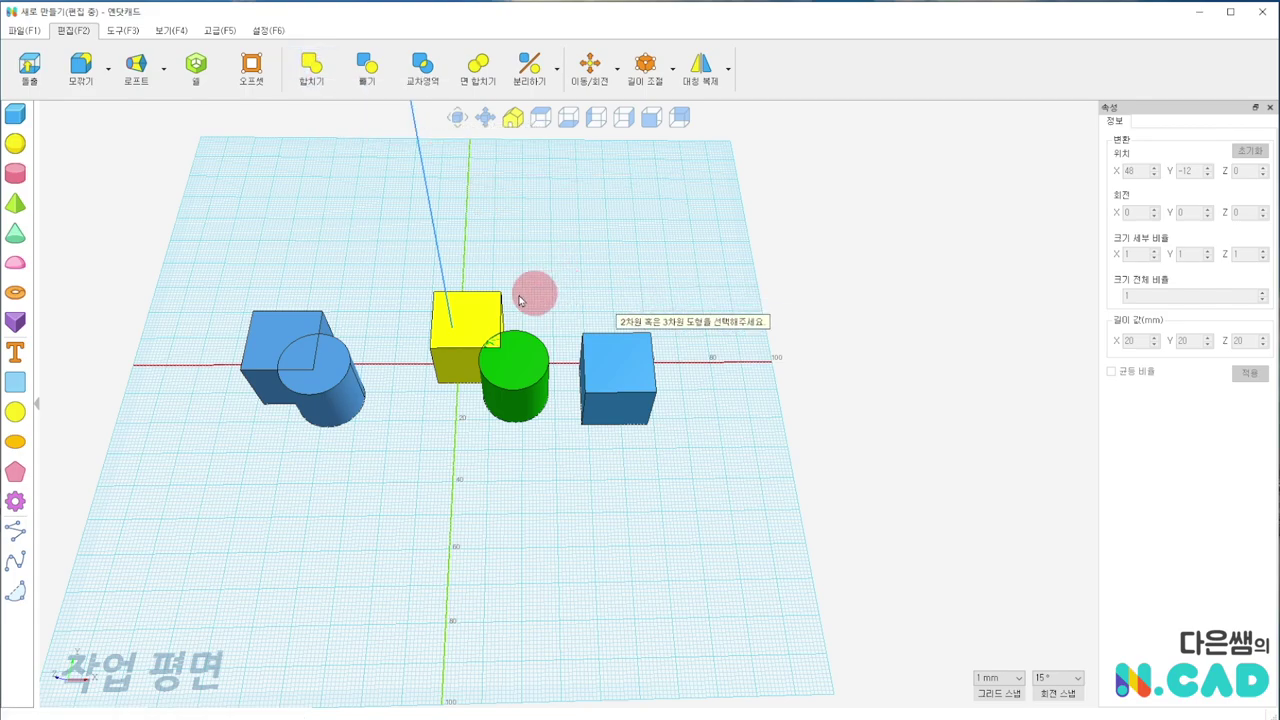
click(468, 310)
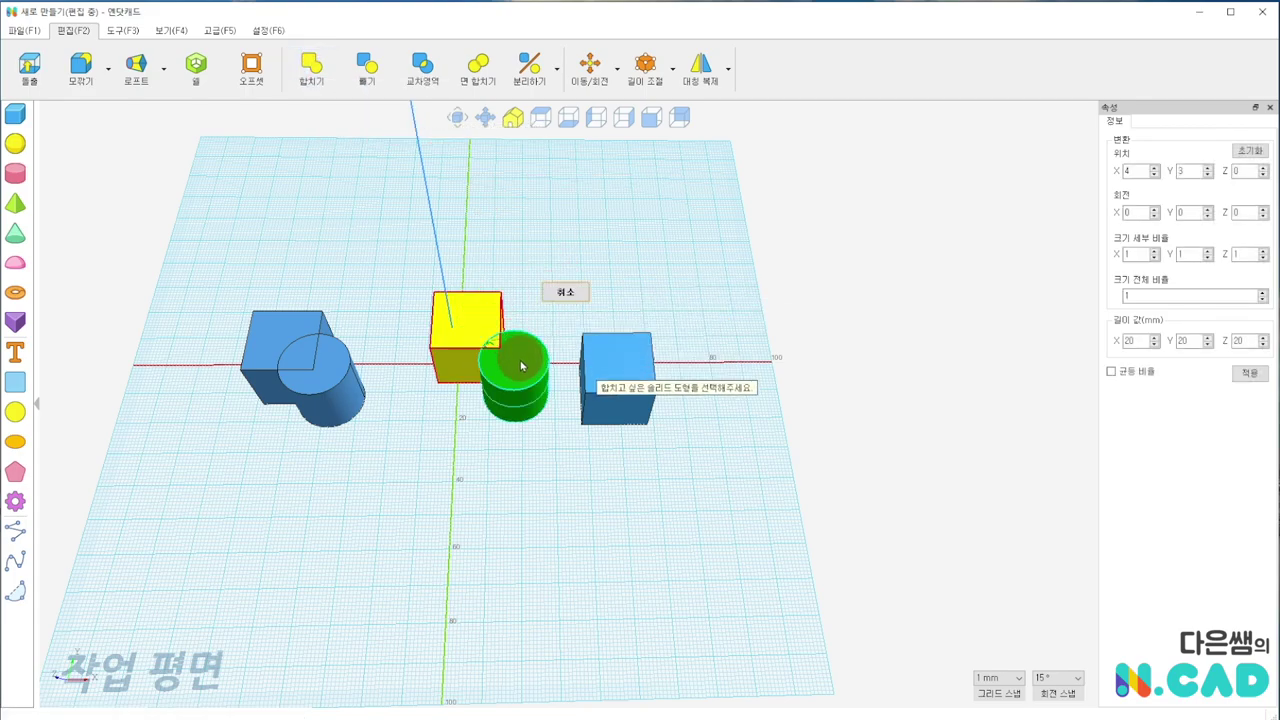
click(514, 365)
click(593, 384)
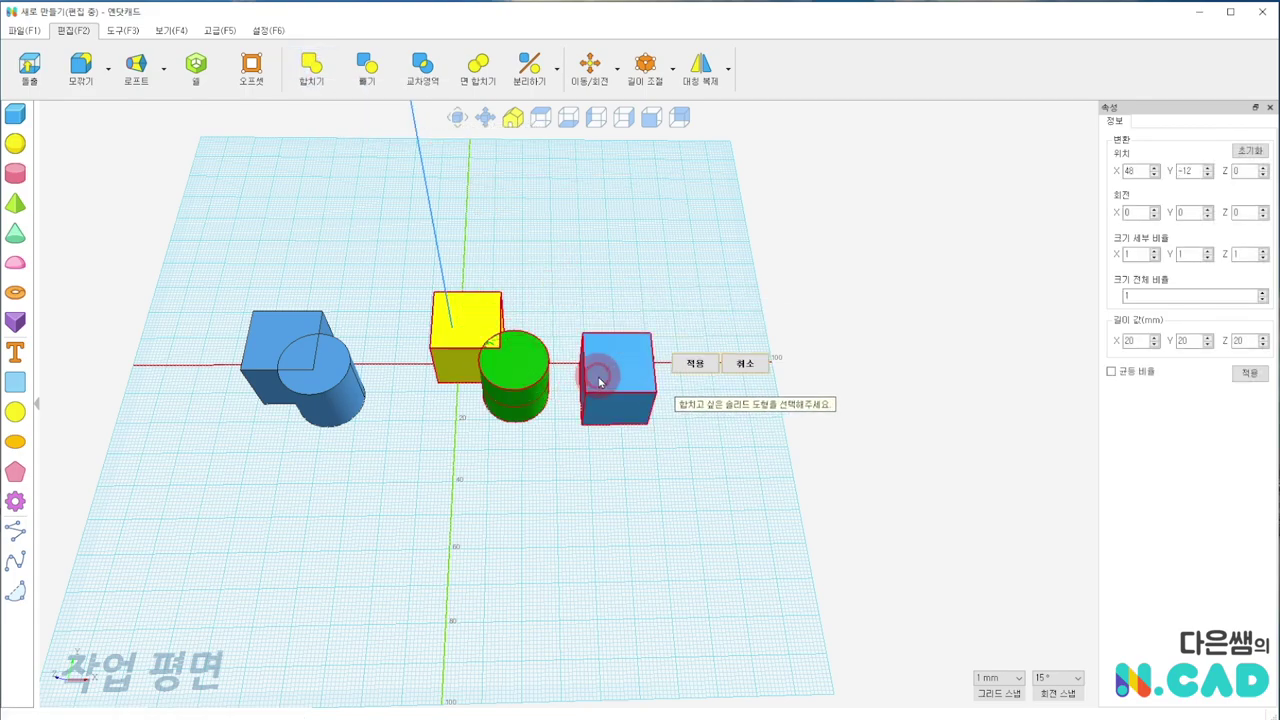
click(696, 364)
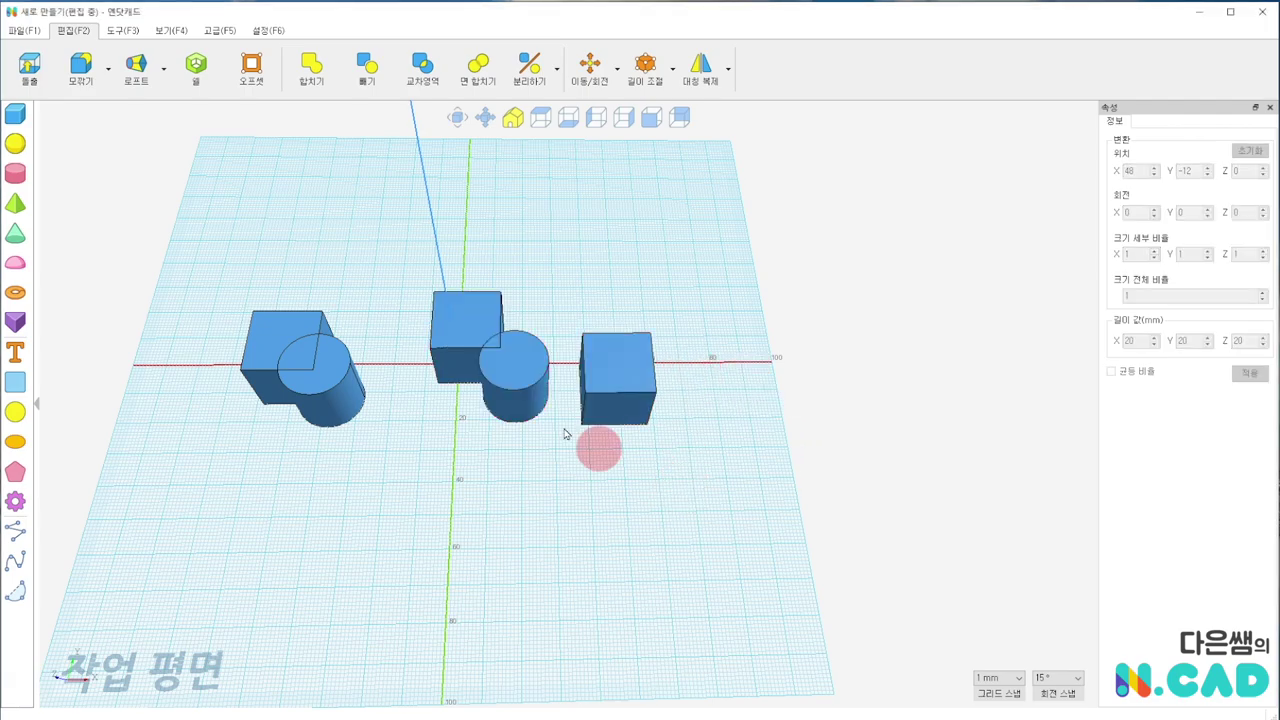
mouse_move(616, 363)
mouse_down()
mouse_move(698, 392)
mouse_move(620, 363)
mouse_move(686, 268)
mouse_up()
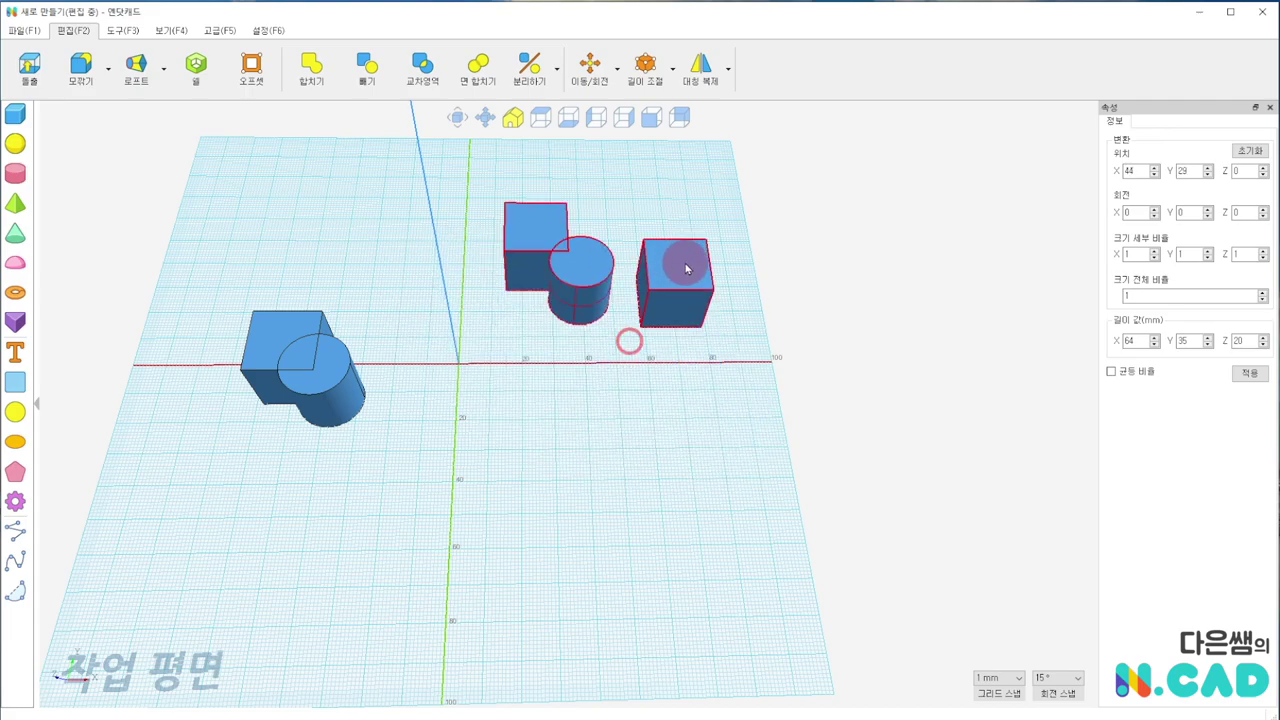
drag(329, 371, 418, 290)
right_drag(535, 362, 718, 395)
Step: Add a new box on the left with a pink cylinder overlapping it
click(16, 116)
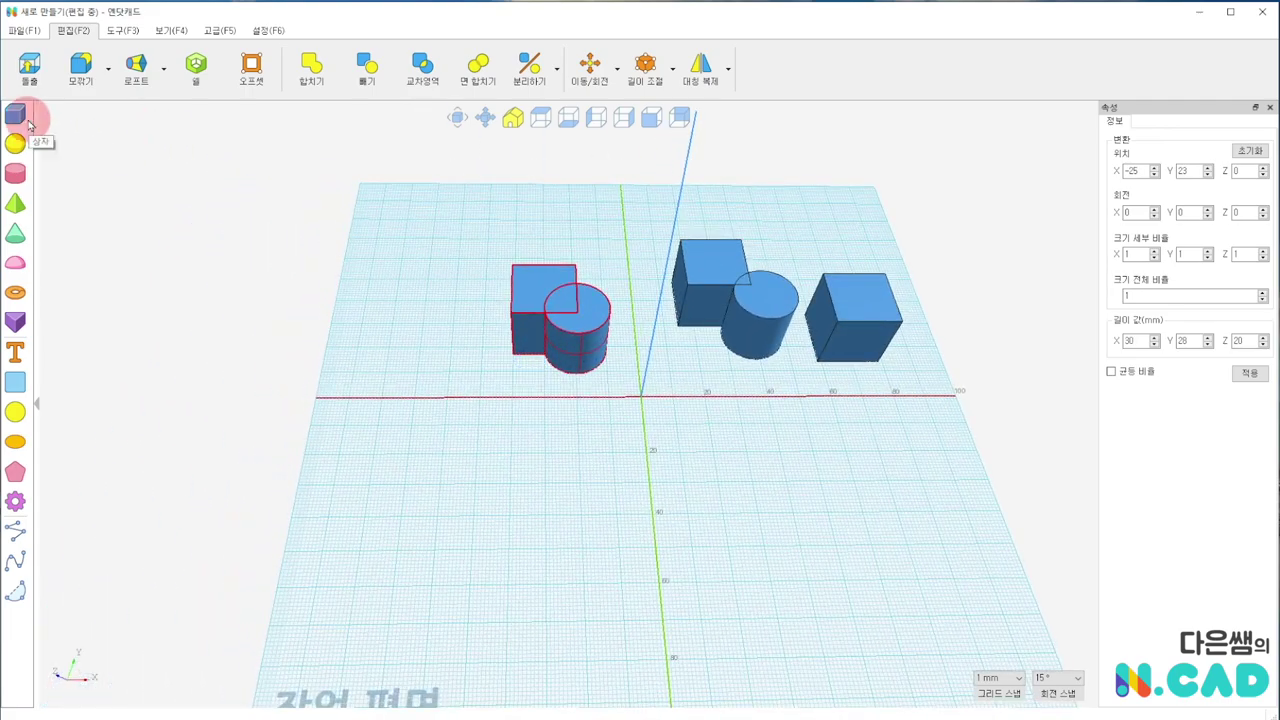
click(349, 391)
click(390, 428)
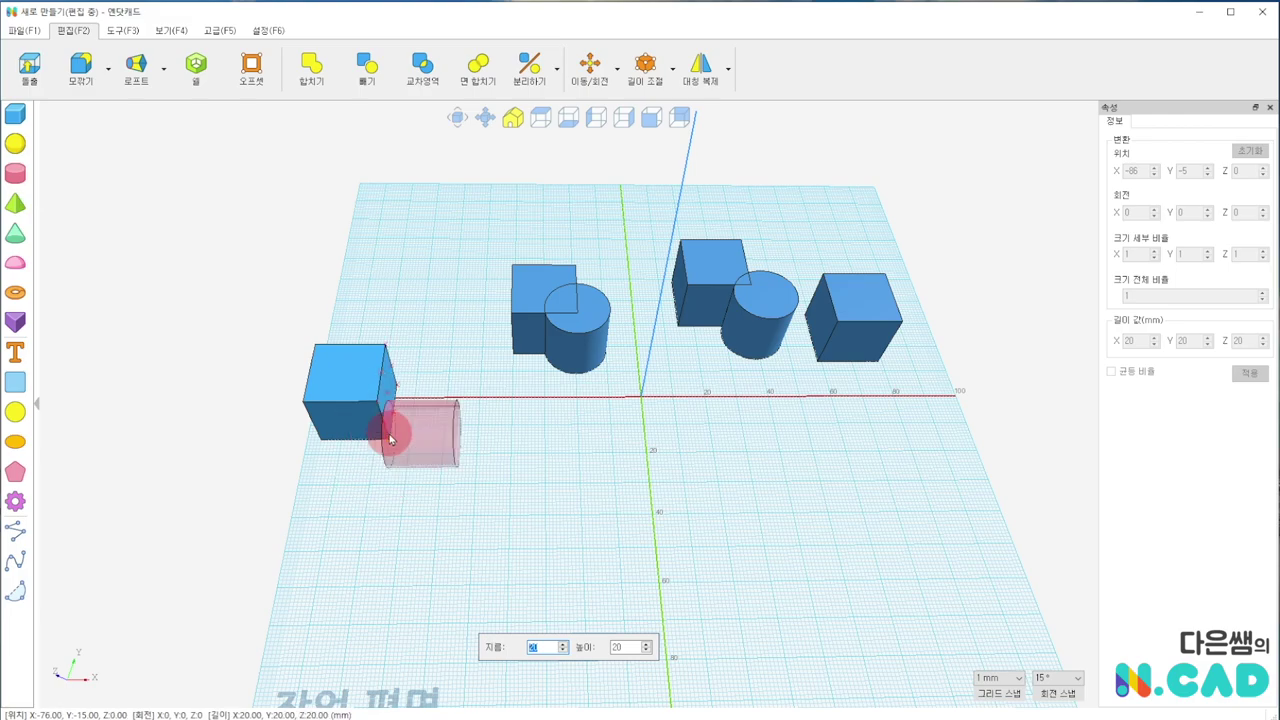
Step: Group the new box and pink cylinder with 그룹 and shift the group slightly
click(118, 31)
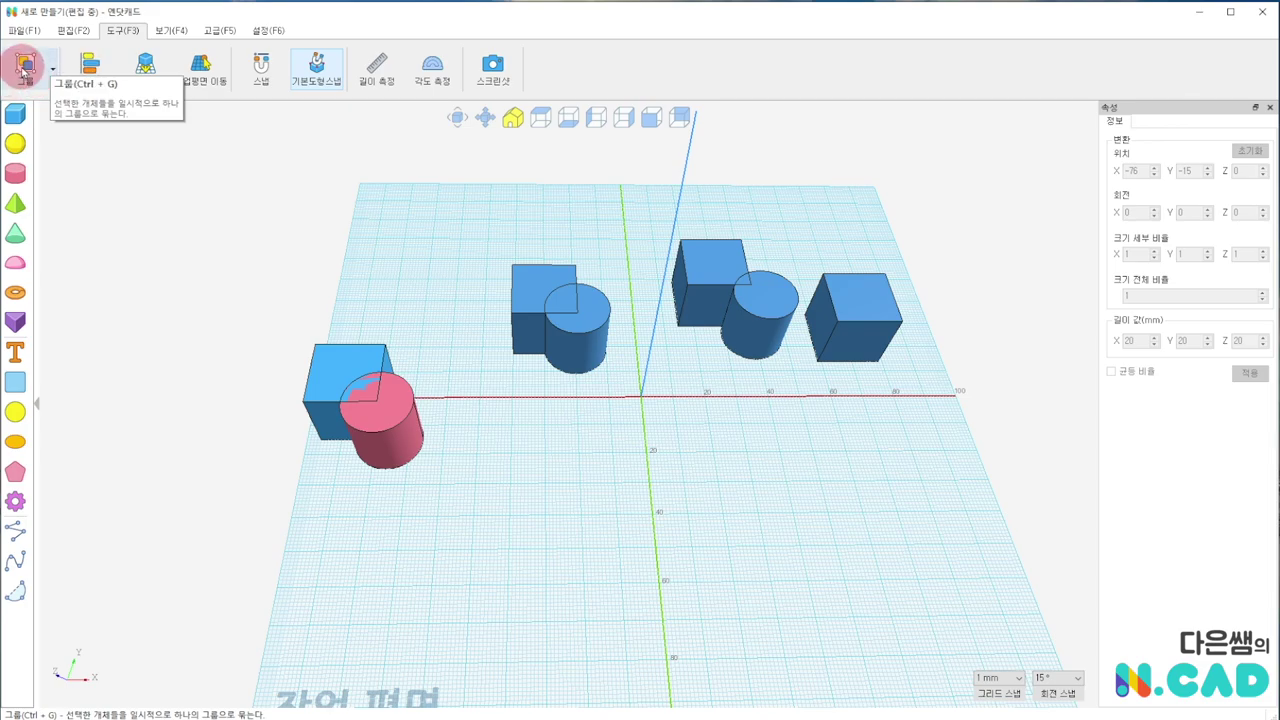
click(80, 31)
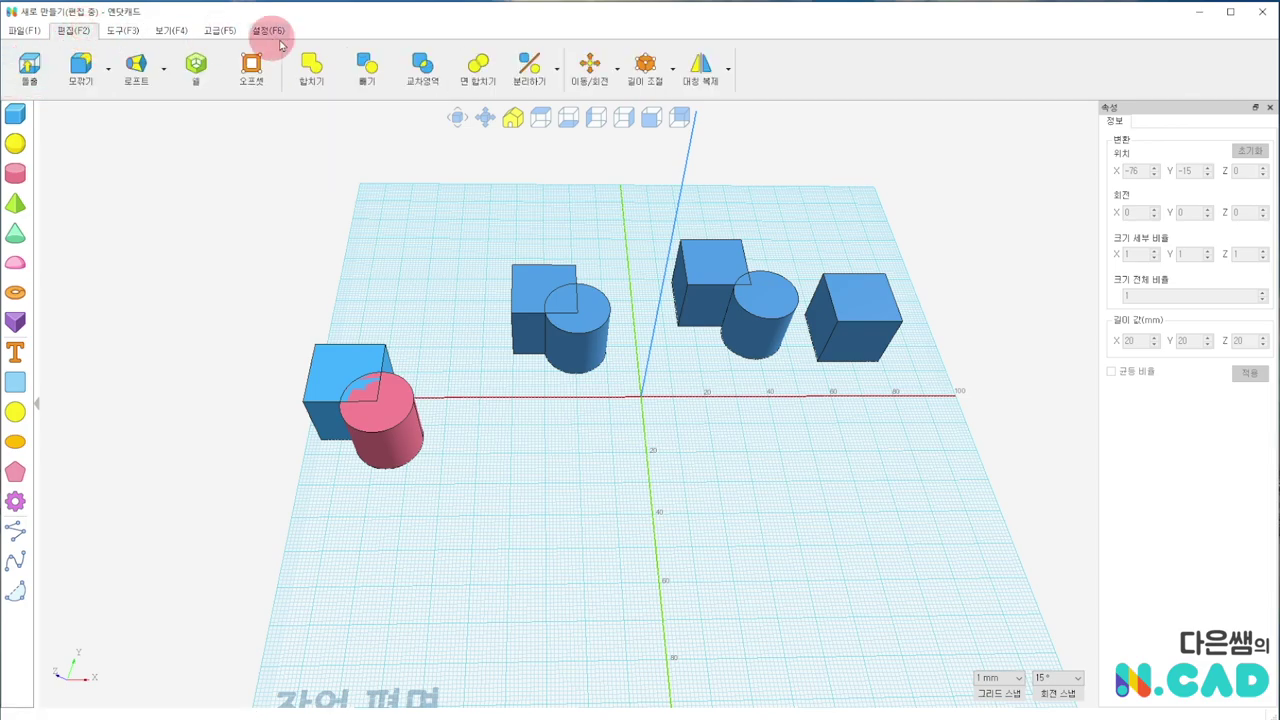
click(122, 31)
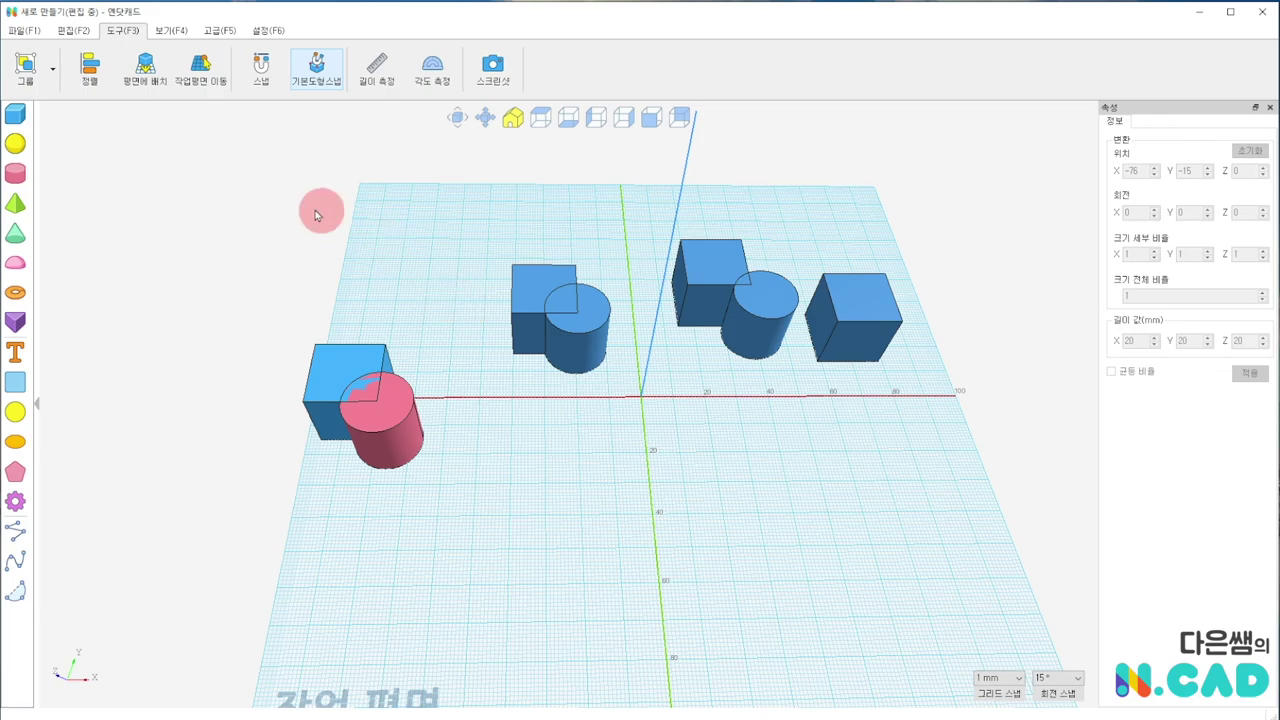
click(28, 78)
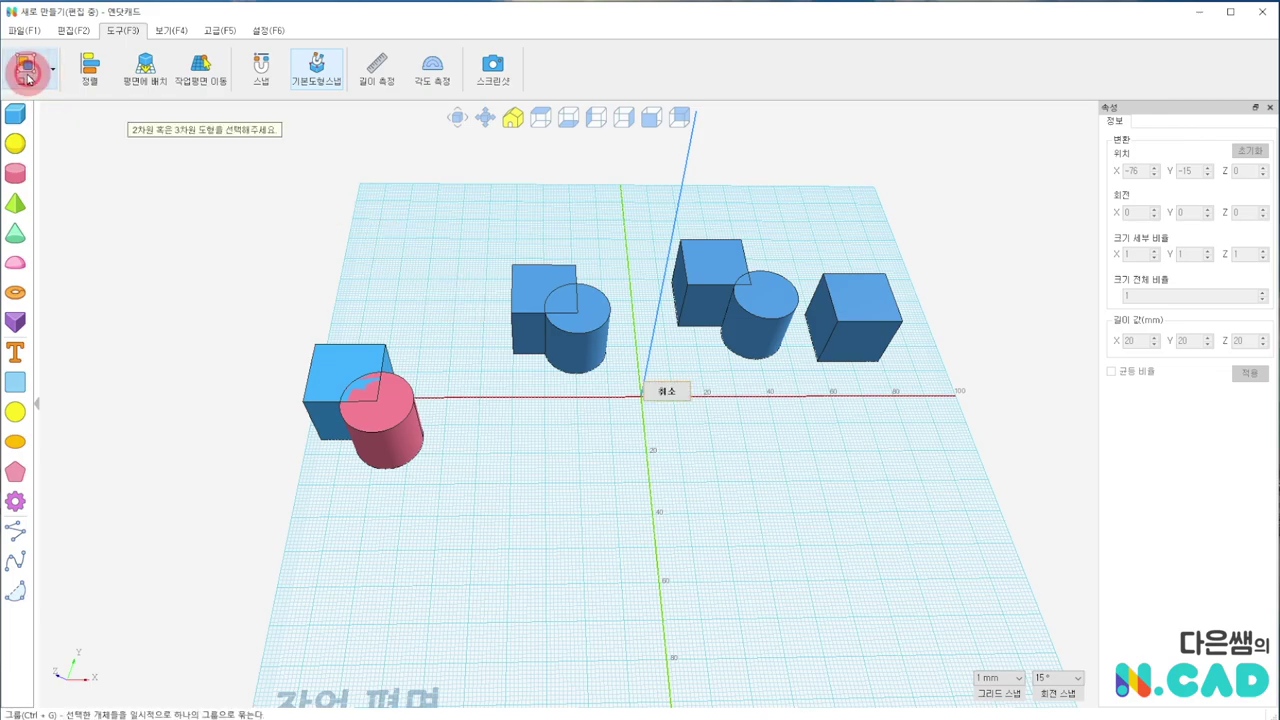
click(342, 369)
click(378, 400)
click(491, 392)
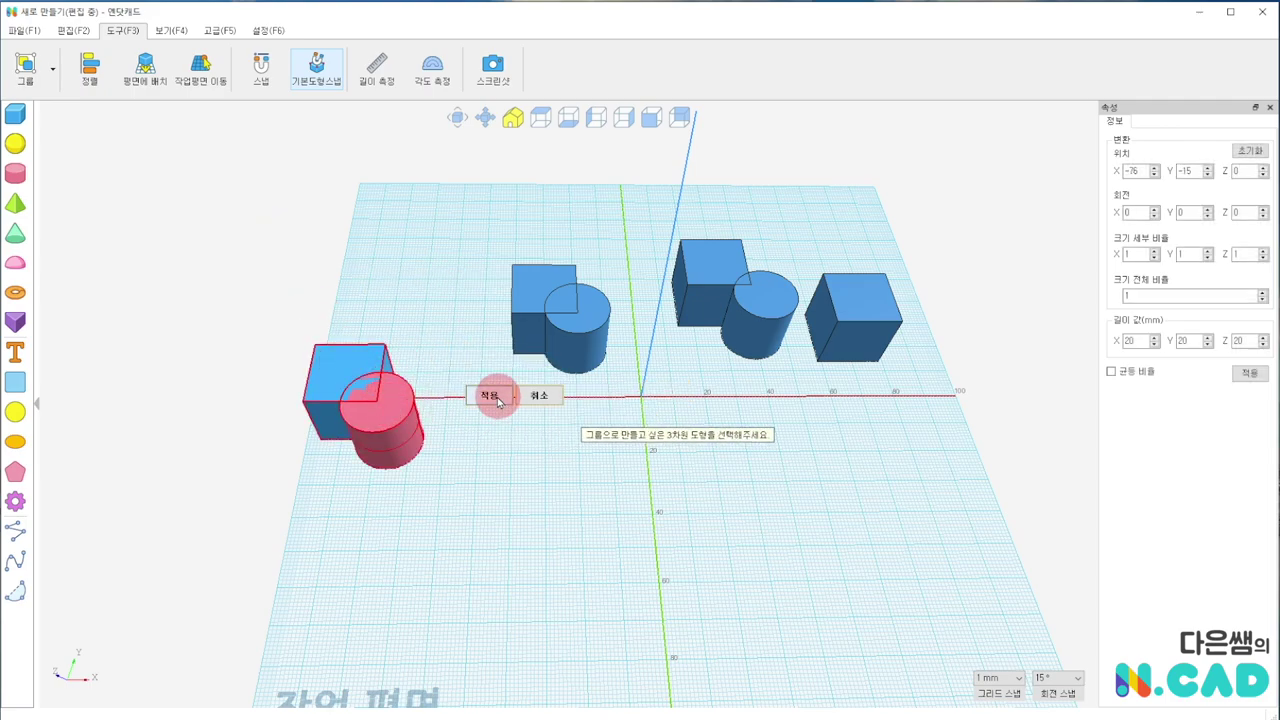
click(400, 277)
drag(400, 277, 430, 320)
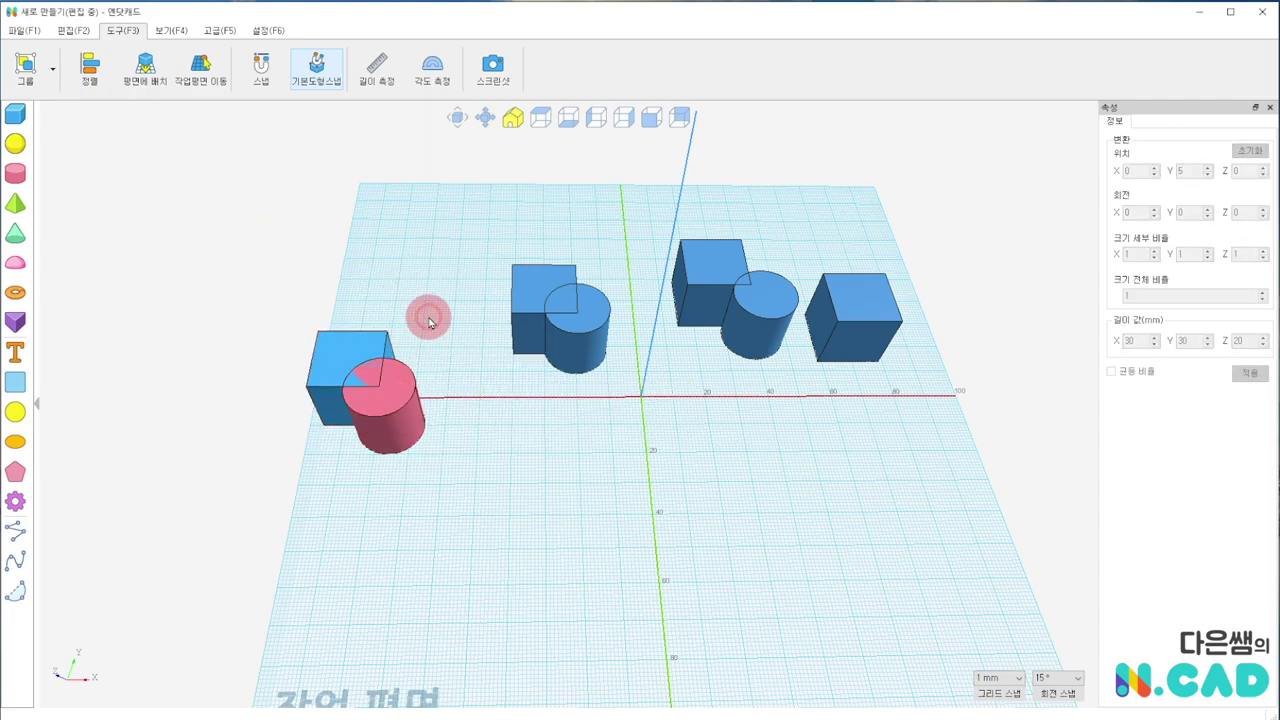
Step: Add another box, an overlapping pink cylinder and a yellow sphere at the front
click(518, 487)
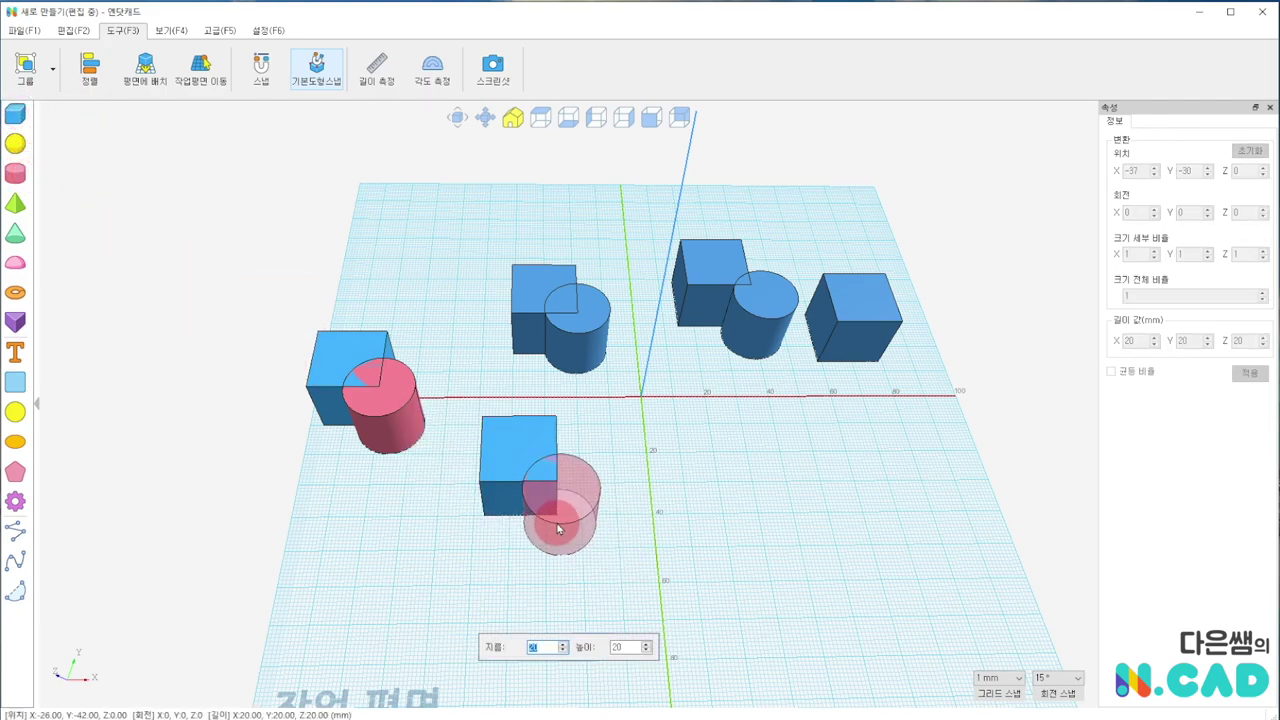
click(557, 500)
click(15, 143)
click(648, 478)
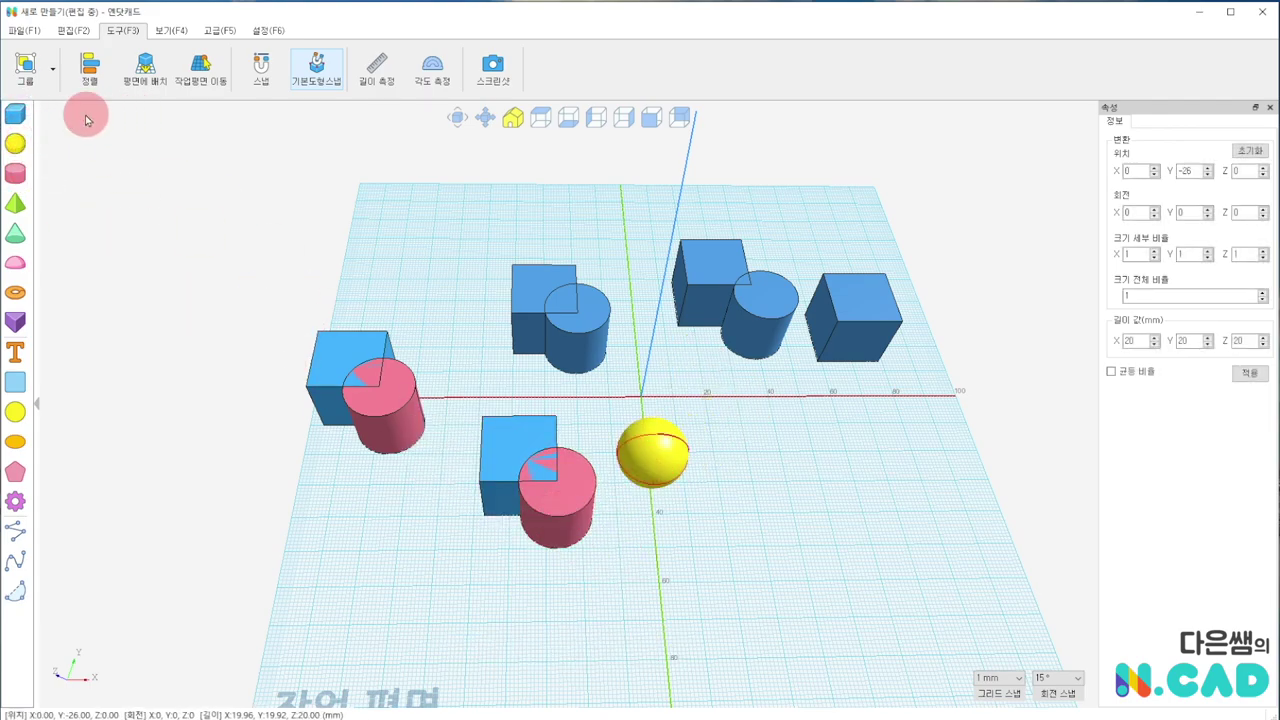
Step: Group the box, cylinder and sphere into a 57 × 33.96 × 20 mm group and move it right
click(27, 63)
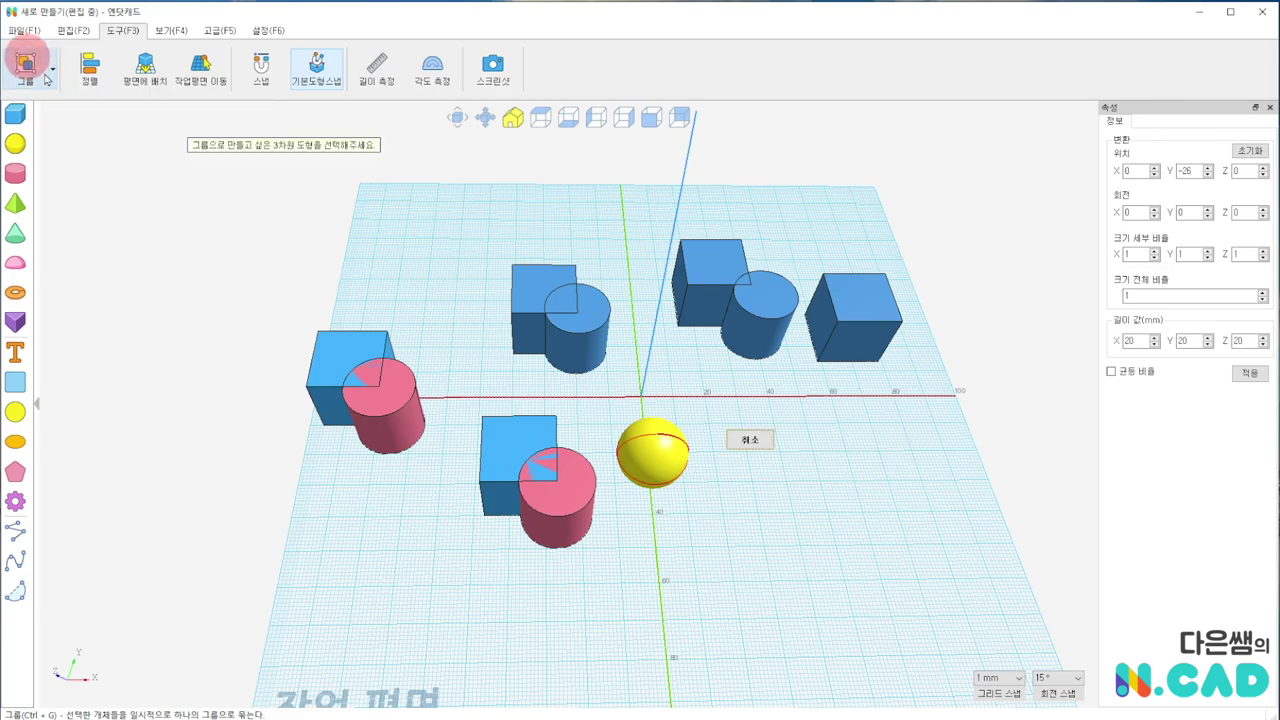
click(508, 430)
click(582, 490)
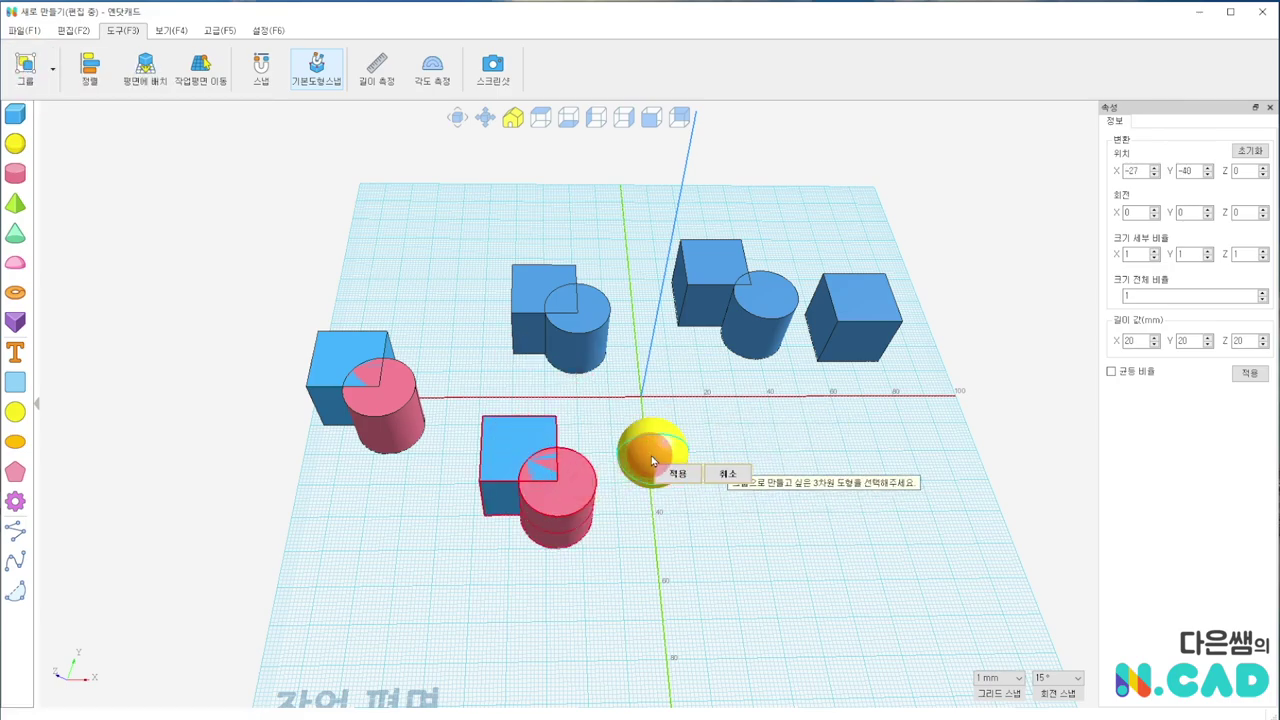
click(754, 455)
click(666, 449)
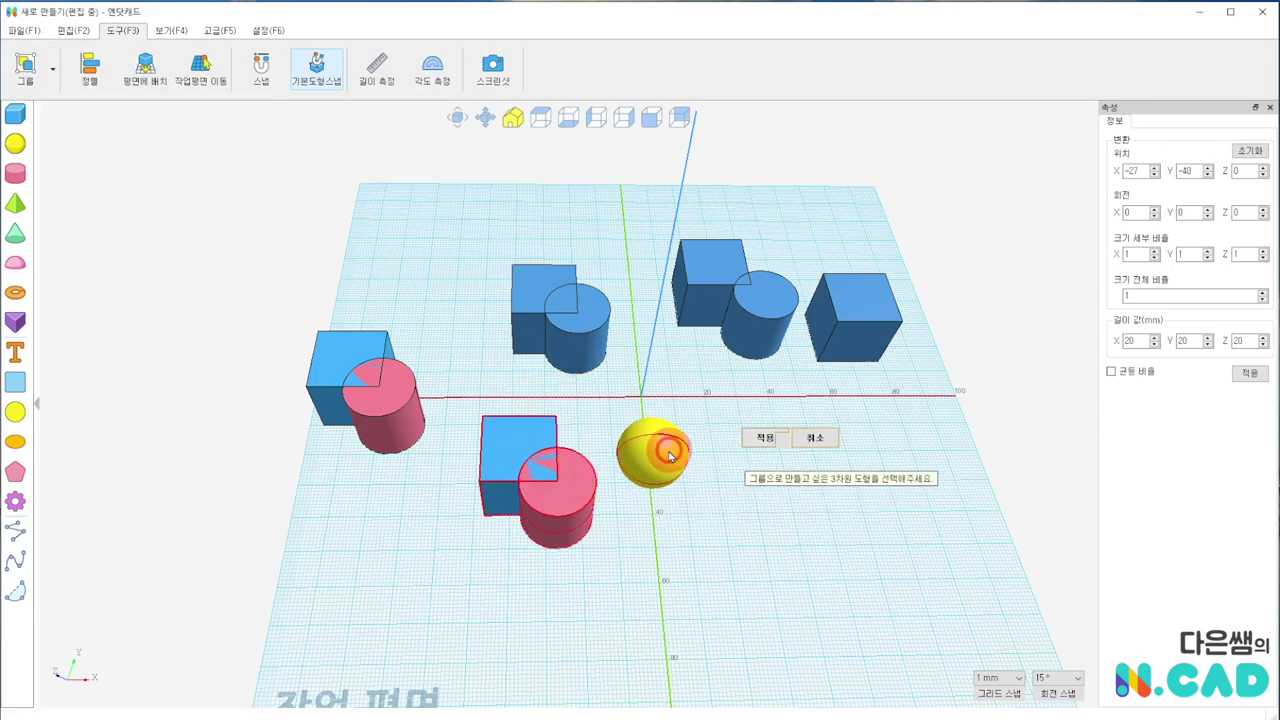
click(777, 440)
mouse_move(663, 452)
mouse_down()
mouse_move(727, 487)
mouse_move(673, 462)
mouse_move(746, 452)
mouse_up()
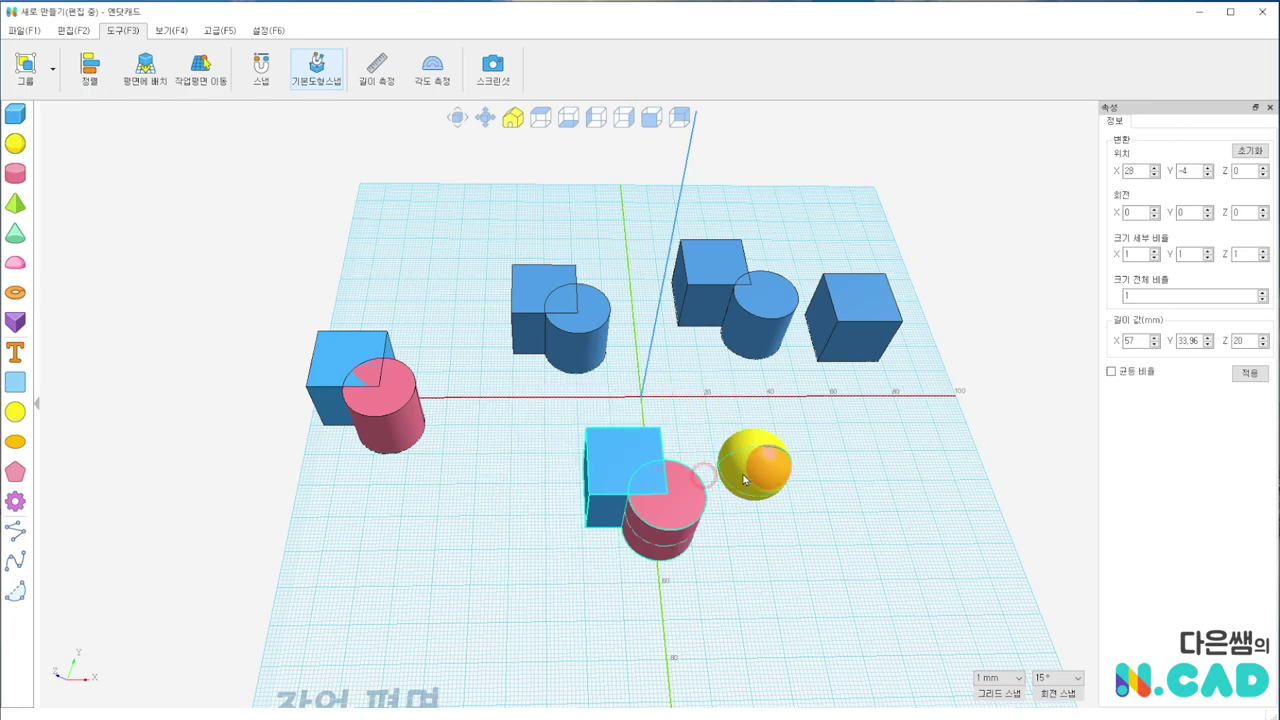
Step: Rearrange the three-piece group, rear merged solid and left group on the plane
click(420, 415)
mouse_move(672, 527)
mouse_down()
mouse_move(608, 451)
mouse_move(580, 457)
mouse_move(607, 418)
mouse_up()
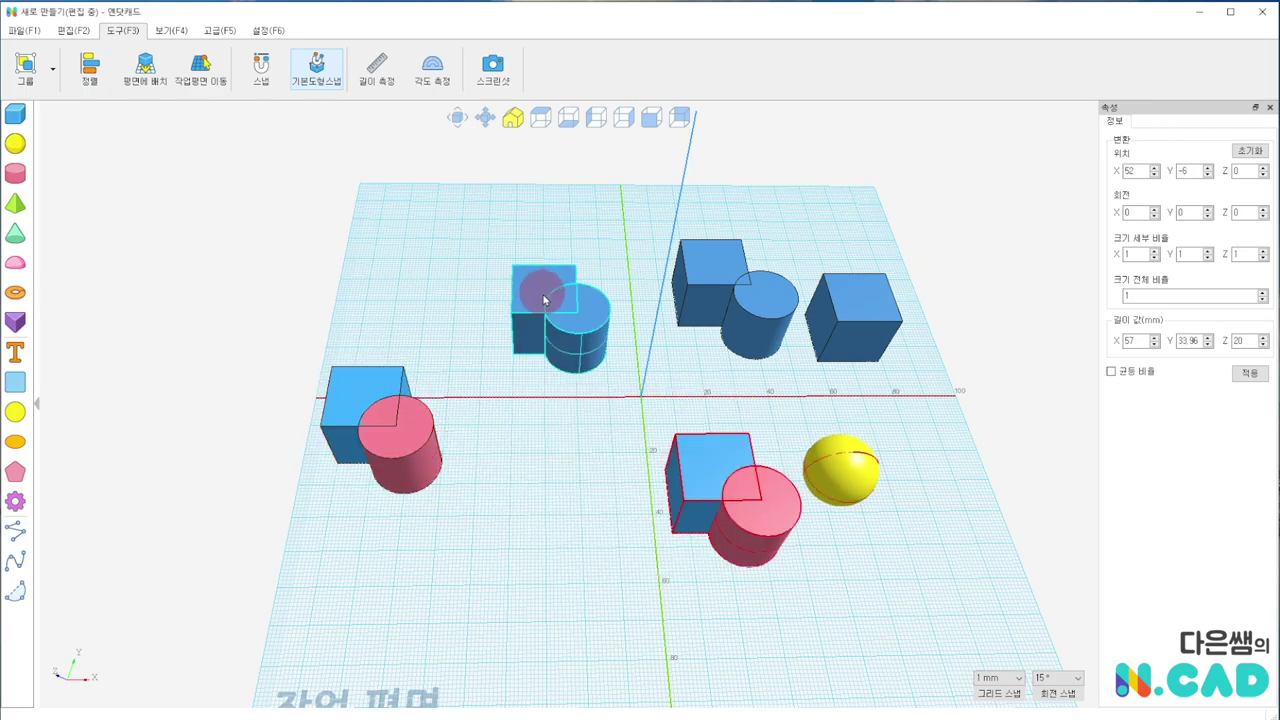
drag(537, 286, 515, 280)
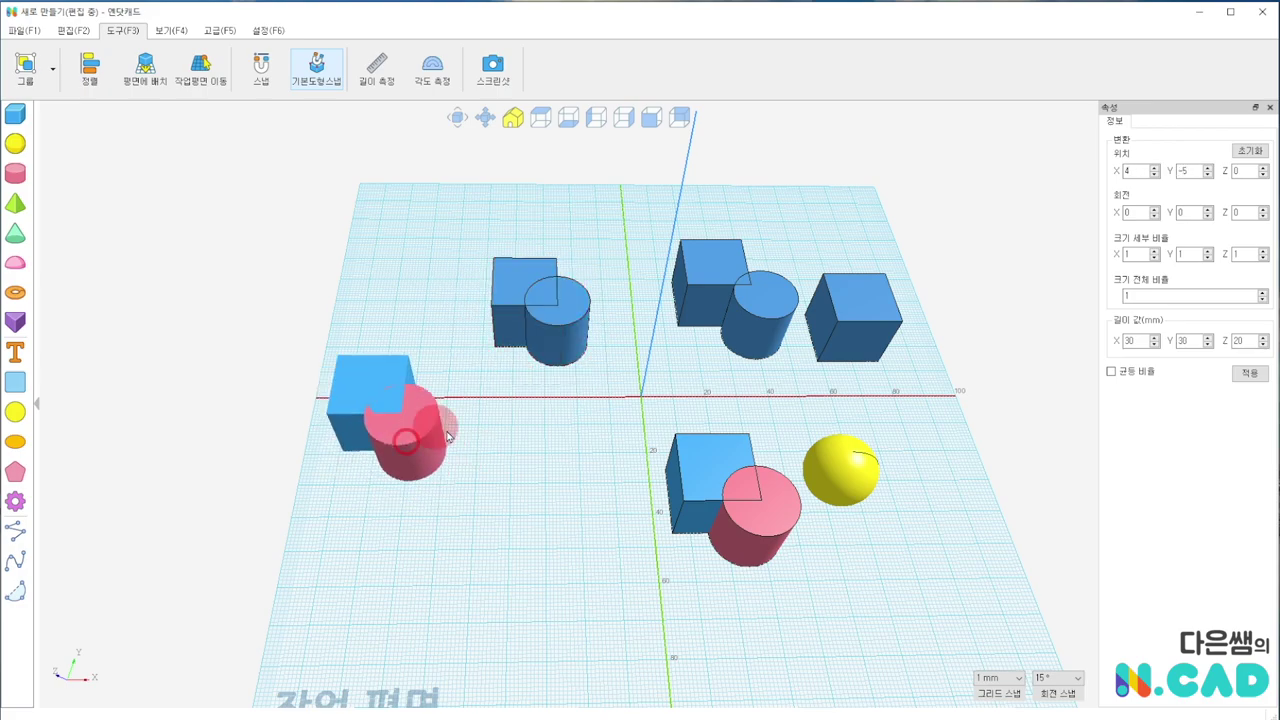
drag(408, 457, 436, 457)
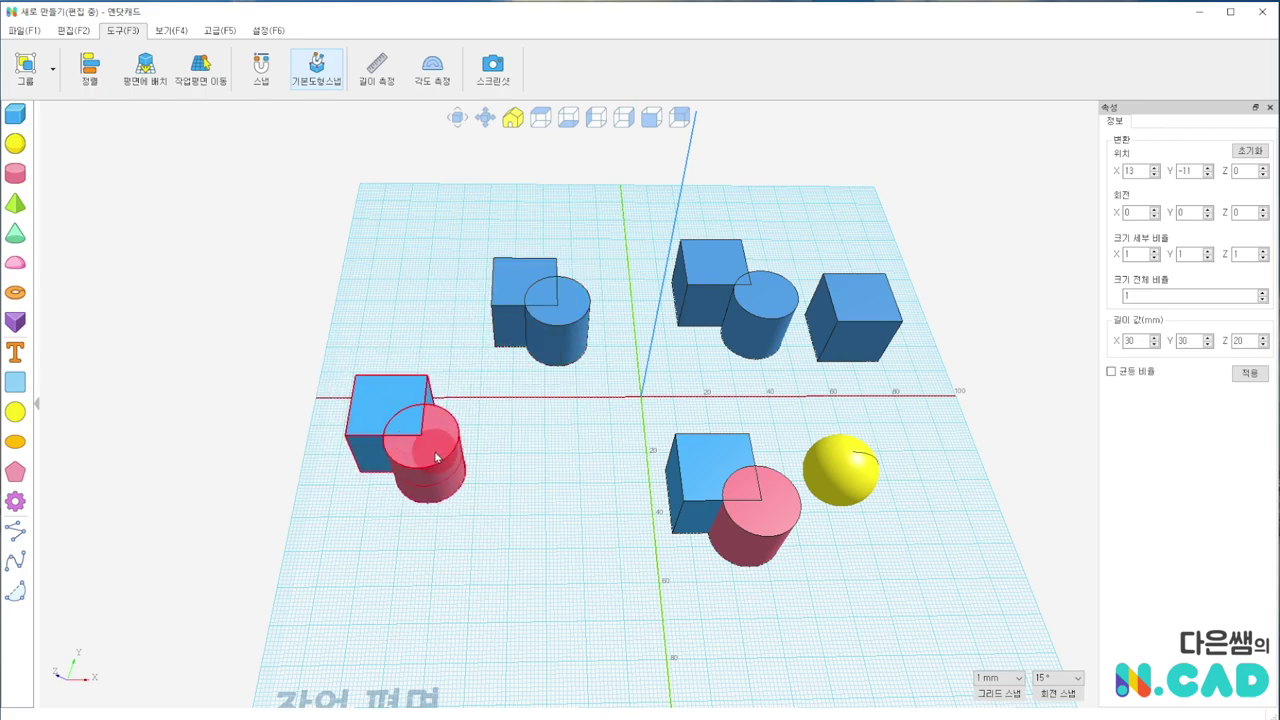
click(540, 440)
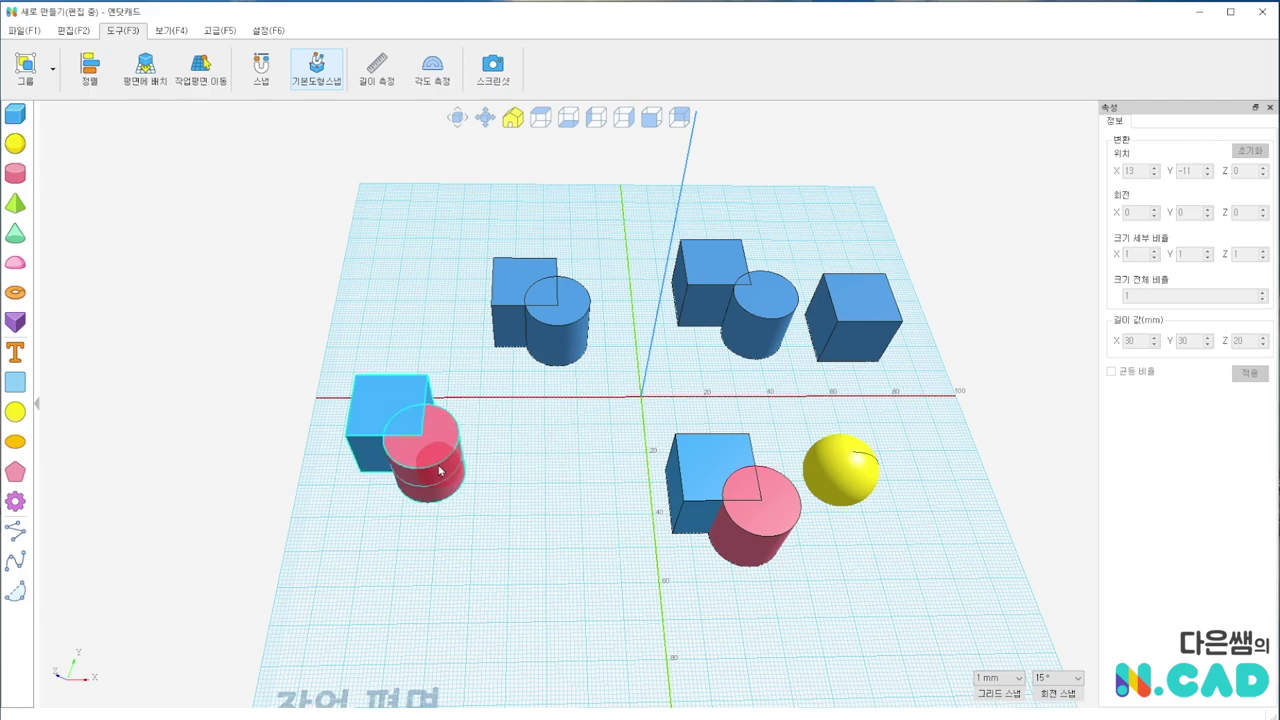
drag(430, 450, 436, 436)
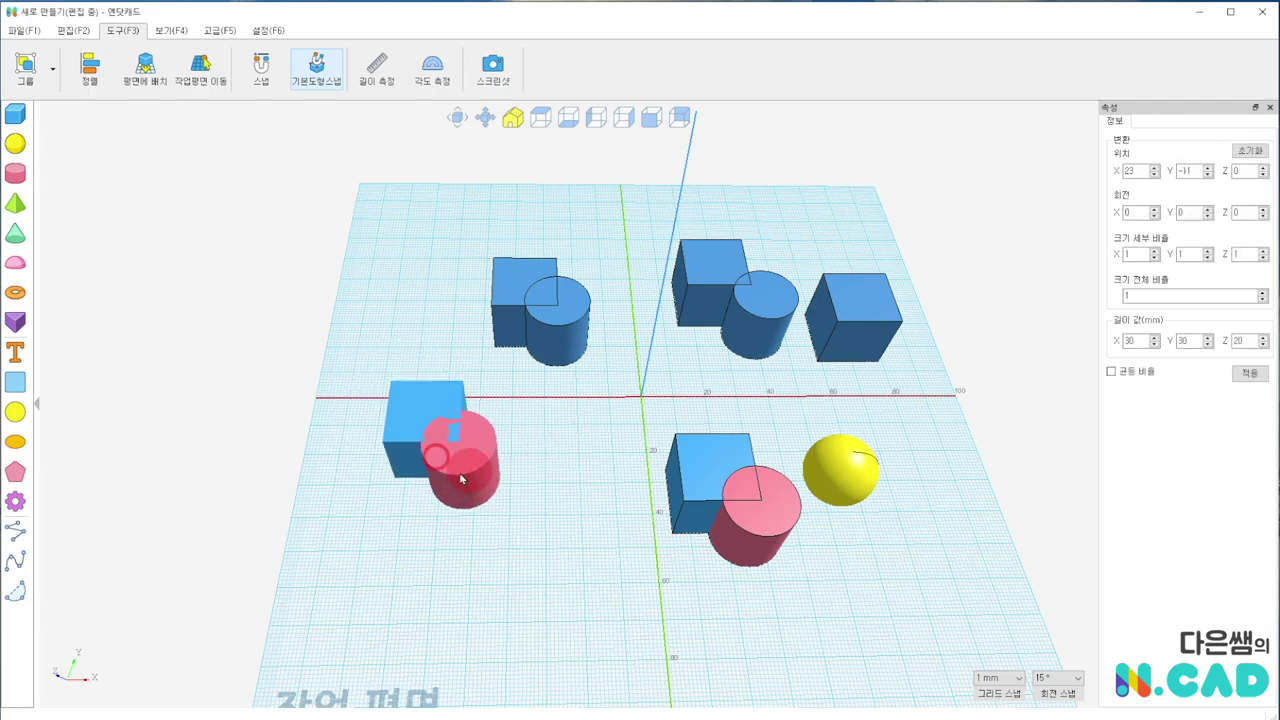
Step: Ungroup the left box and cylinder, then slide the pink cylinder onto the blue cube
click(52, 67)
click(68, 114)
click(510, 473)
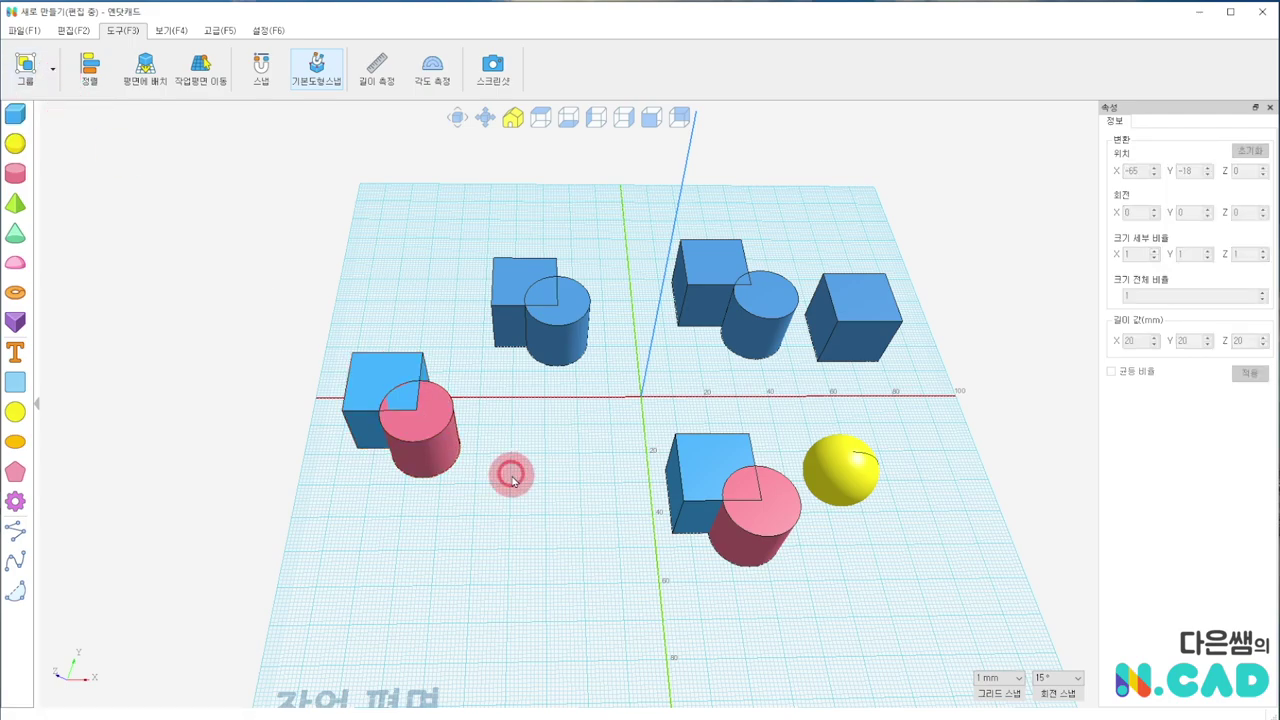
mouse_move(428, 418)
mouse_down()
mouse_move(490, 467)
mouse_move(422, 409)
mouse_move(440, 437)
mouse_up()
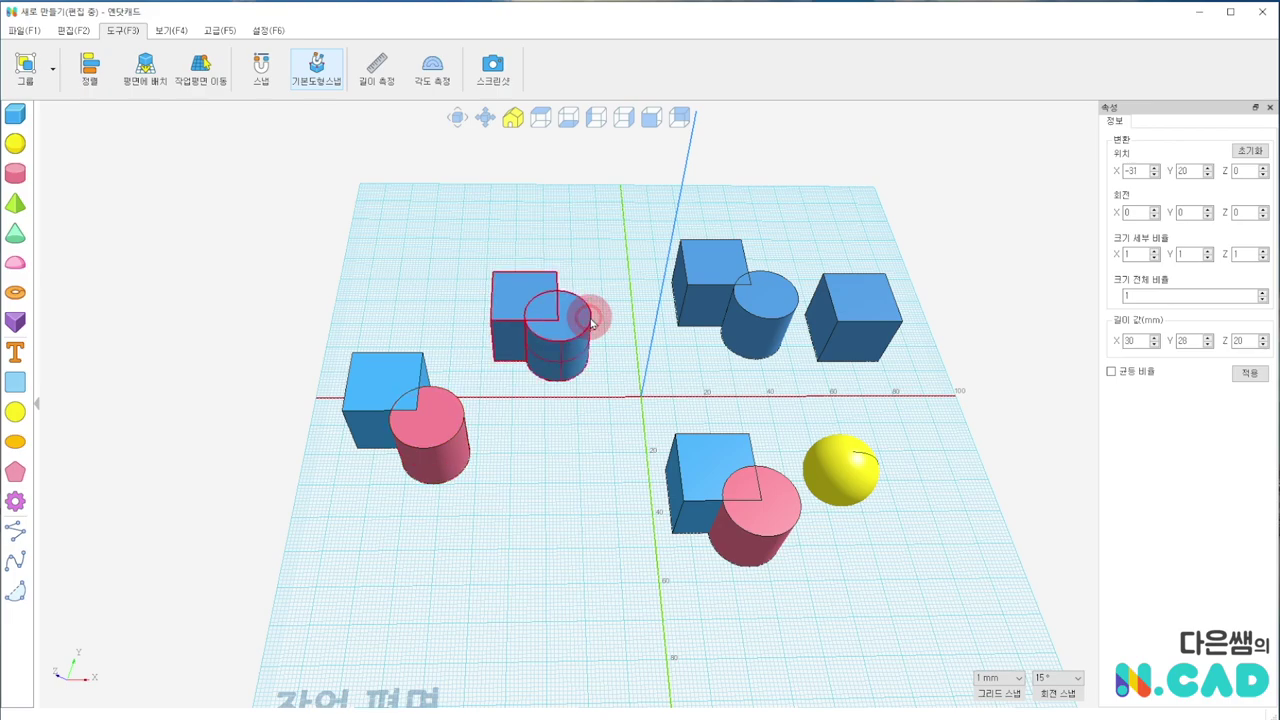
mouse_move(557, 309)
mouse_down()
mouse_move(577, 320)
mouse_move(583, 350)
mouse_up()
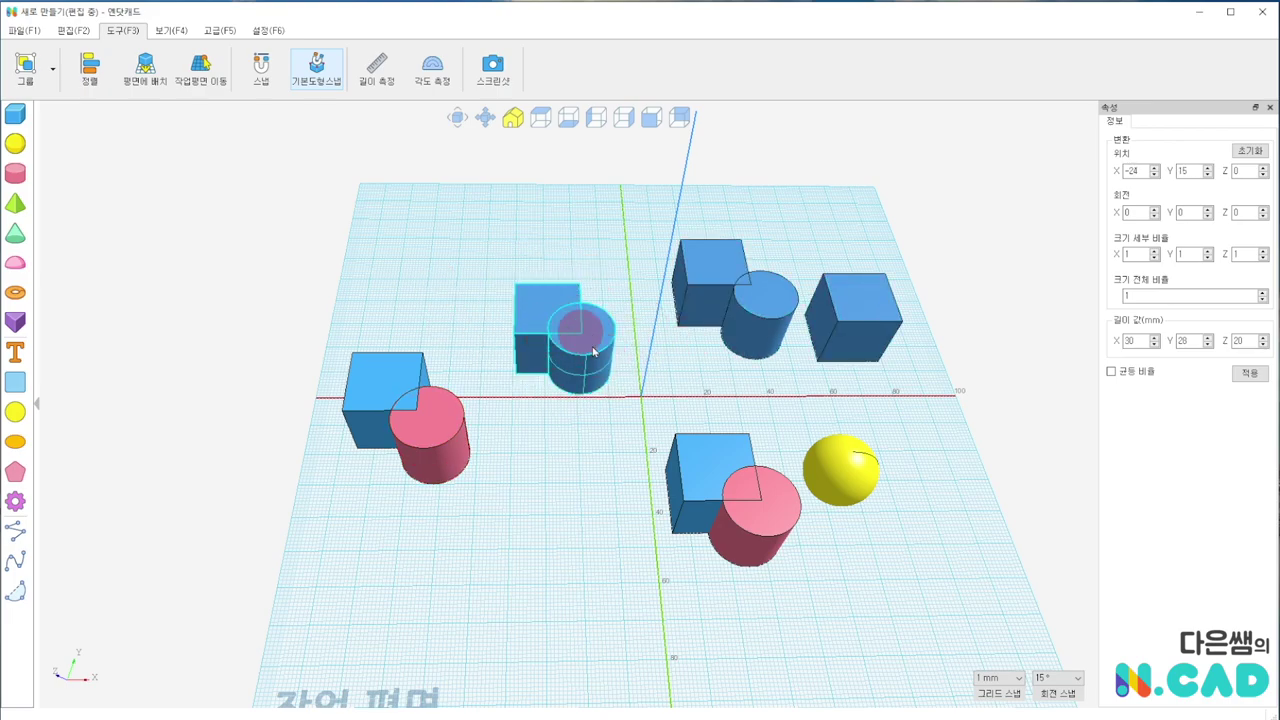
click(537, 480)
drag(436, 432, 426, 425)
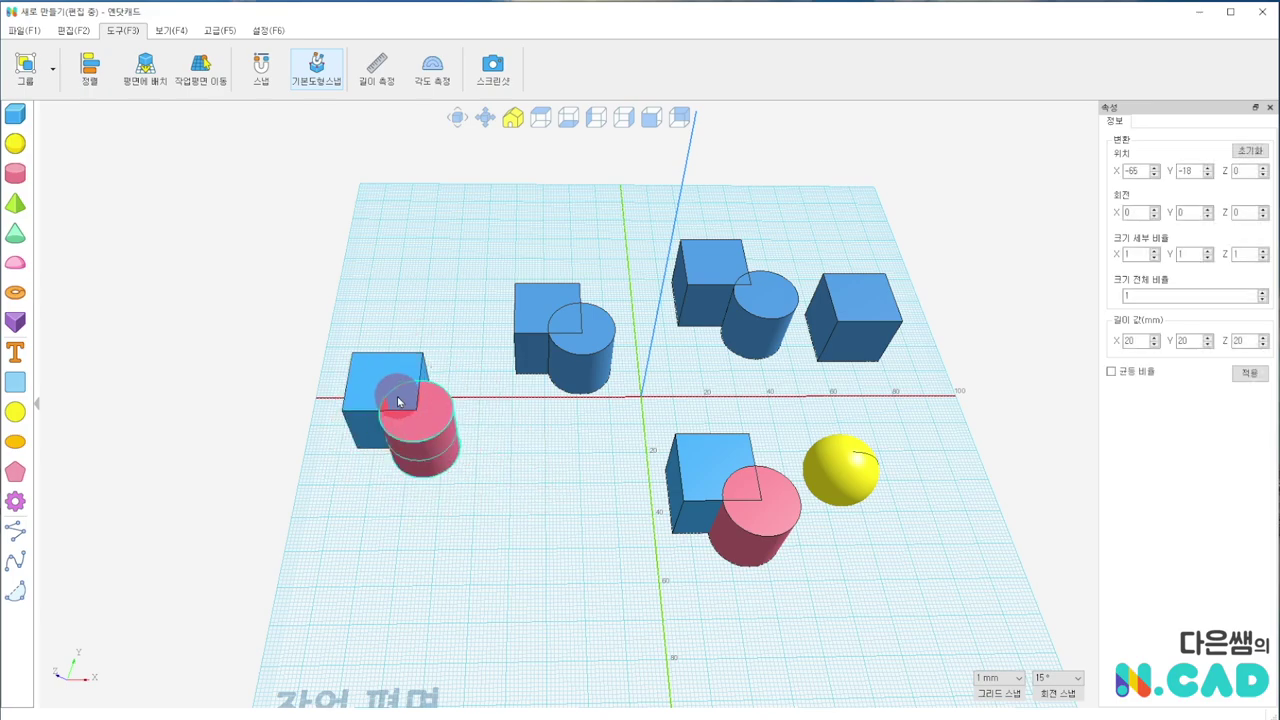
click(321, 357)
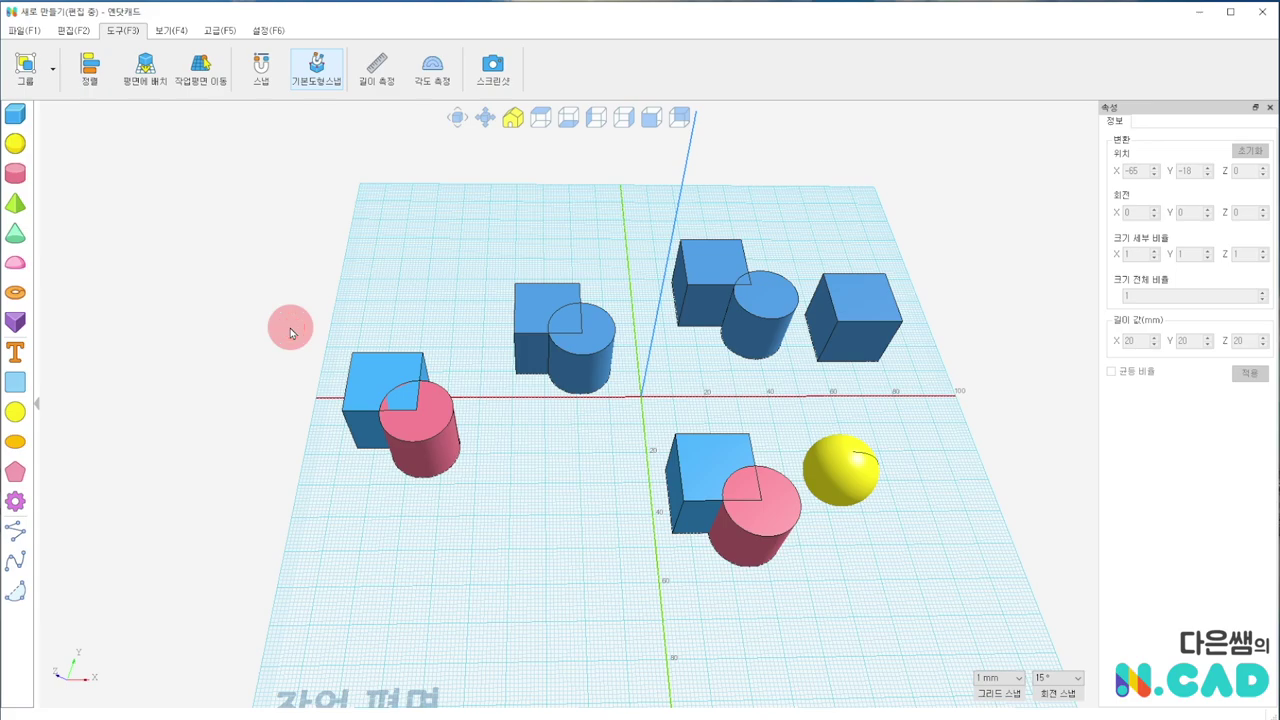
Step: Regroup the cube and pink cylinder into a 30 × 30 × 20 mm group and move it back
click(25, 65)
click(420, 430)
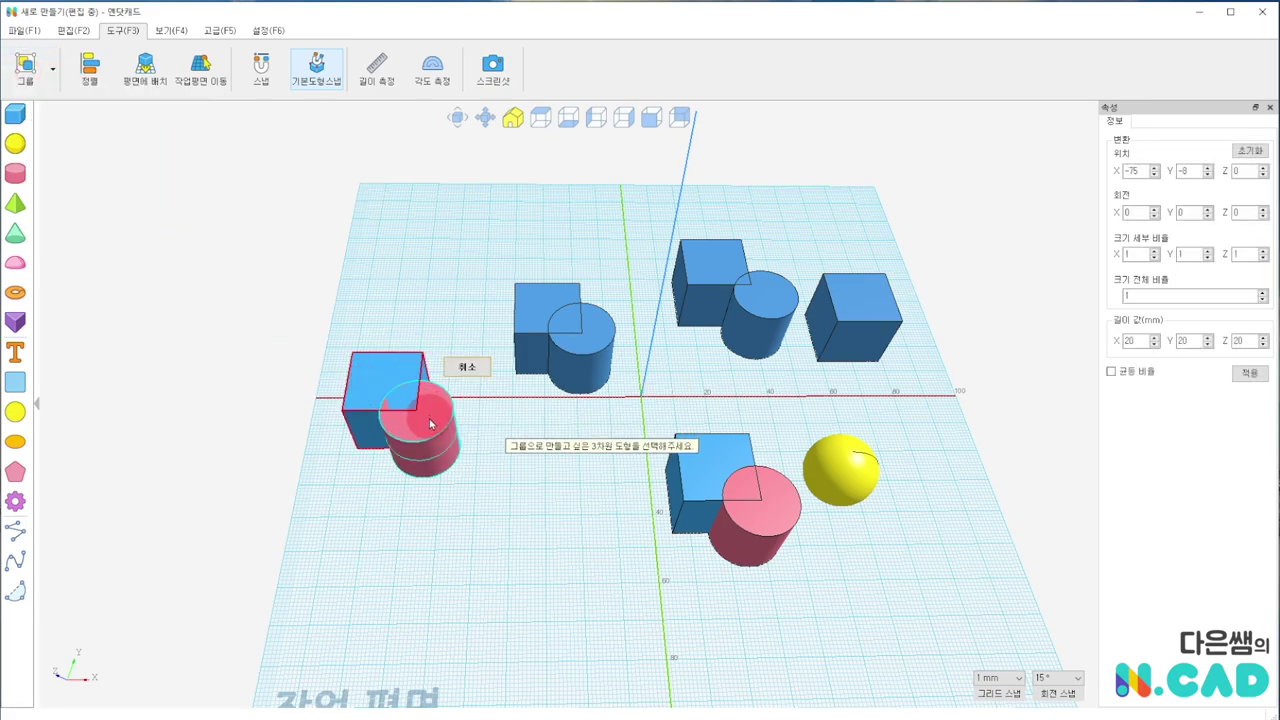
click(528, 405)
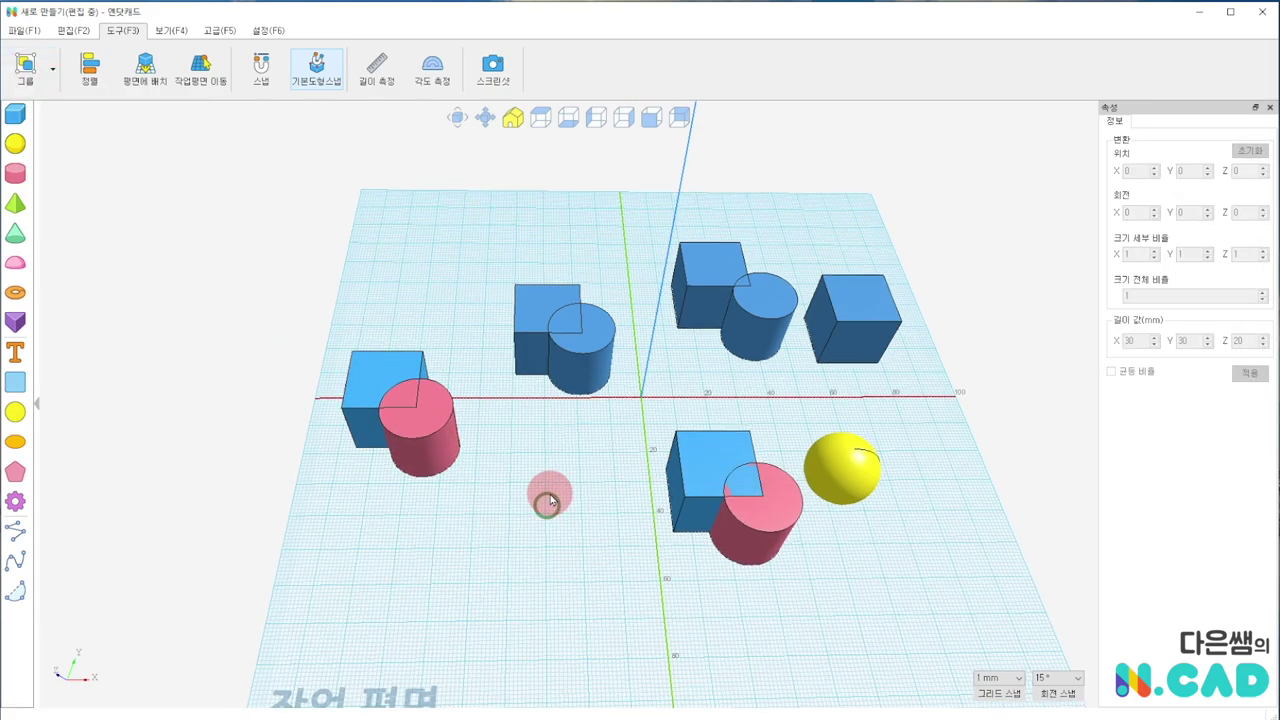
right_drag(543, 498, 547, 495)
drag(423, 430, 418, 345)
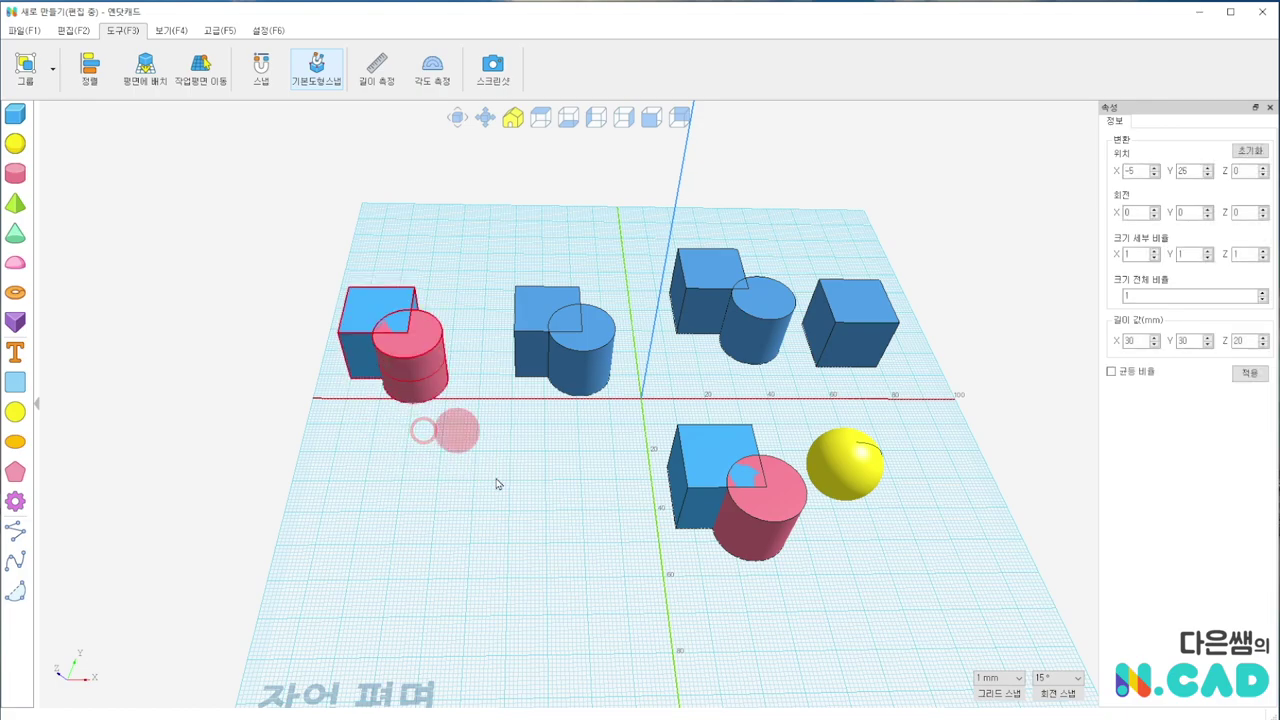
Step: Zoom in closer and move the middle blue piece forward toward the red axis
right_drag(457, 428, 510, 450)
scroll(470, 360, up, 2)
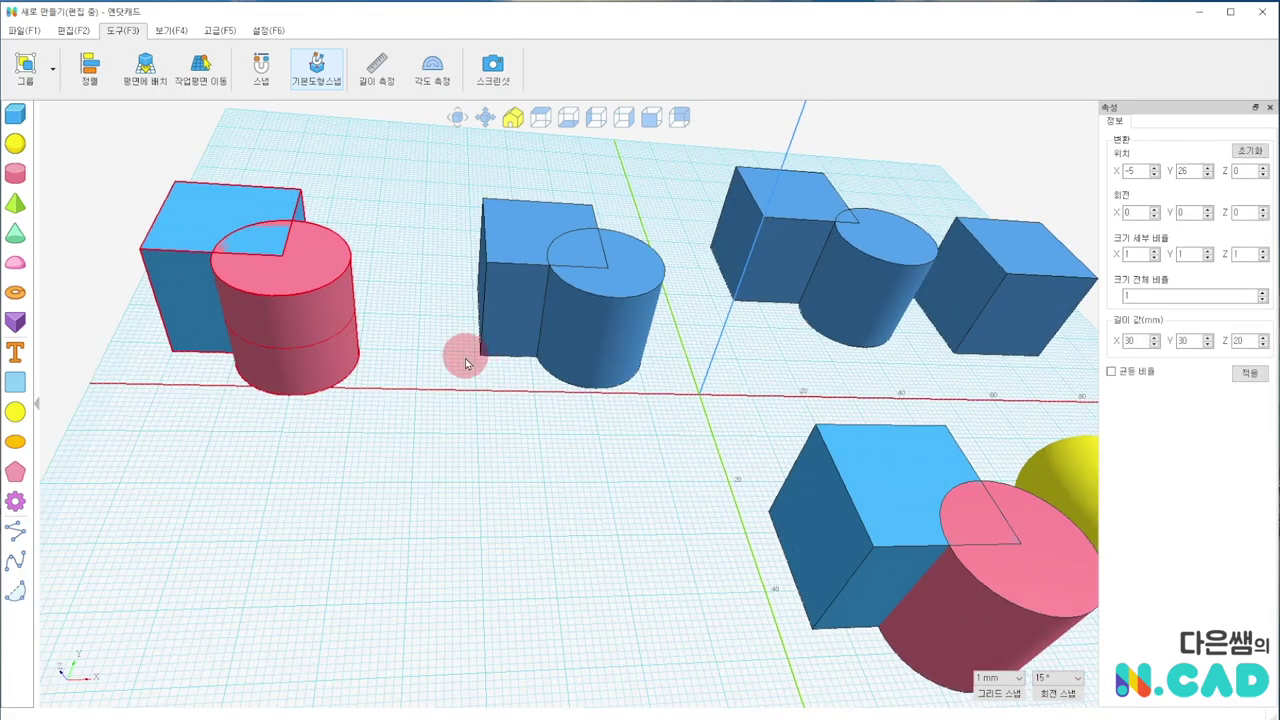
scroll(470, 360, up, 2)
right_drag(374, 349, 566, 614)
mouse_move(672, 482)
right_down()
mouse_move(634, 446)
mouse_move(540, 268)
mouse_move(522, 376)
right_up()
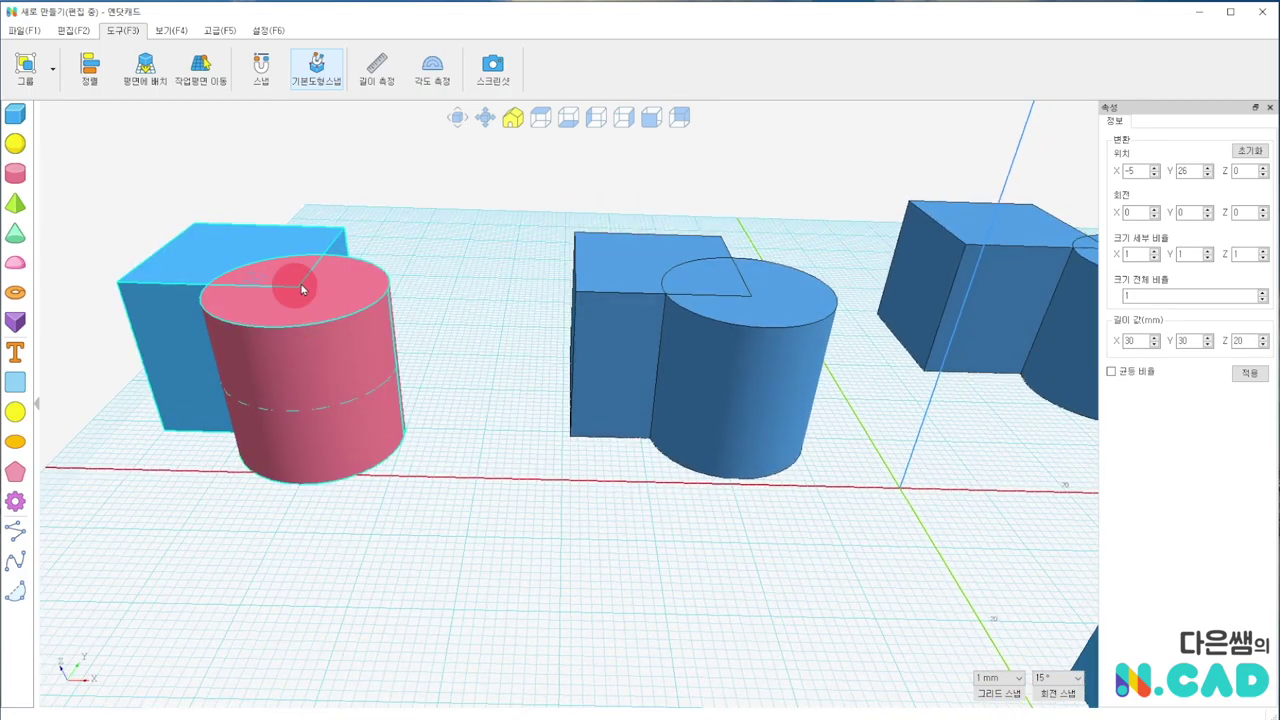
drag(286, 277, 338, 407)
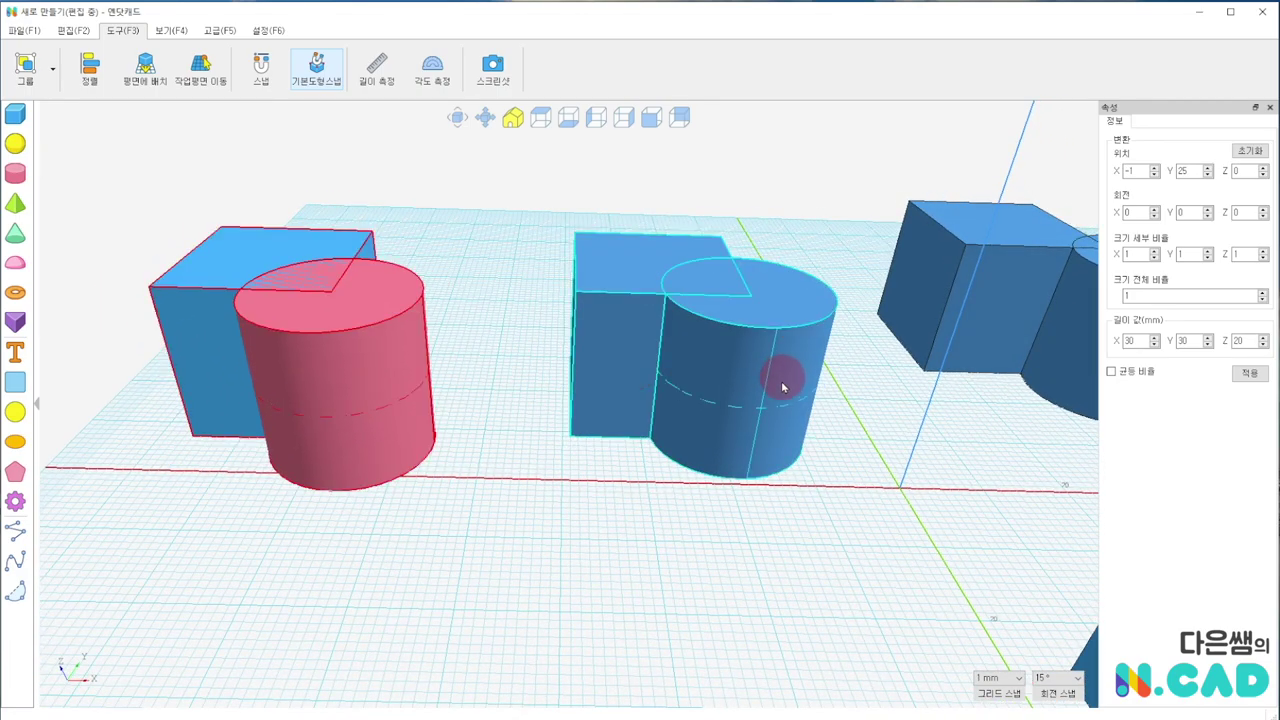
drag(780, 371, 790, 380)
right_drag(418, 538, 477, 580)
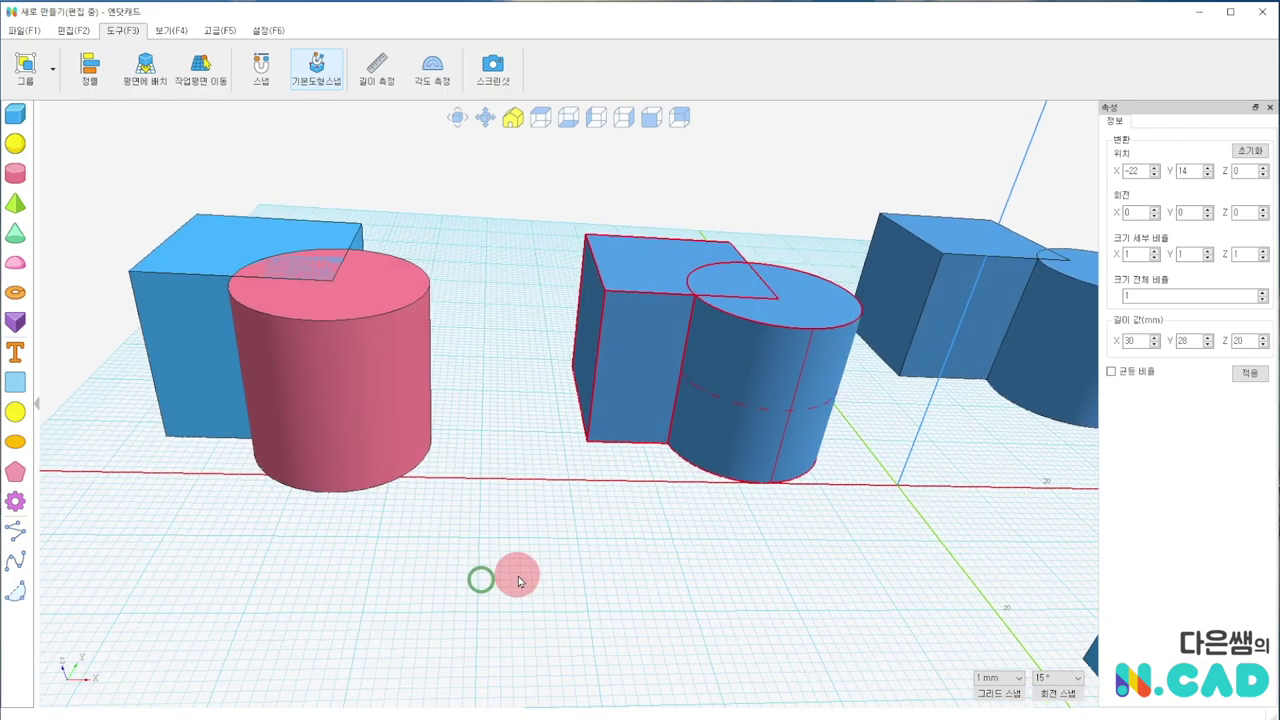
Step: Select the pink-cylinder group and nudge the middle blue piece slightly
click(526, 400)
click(389, 333)
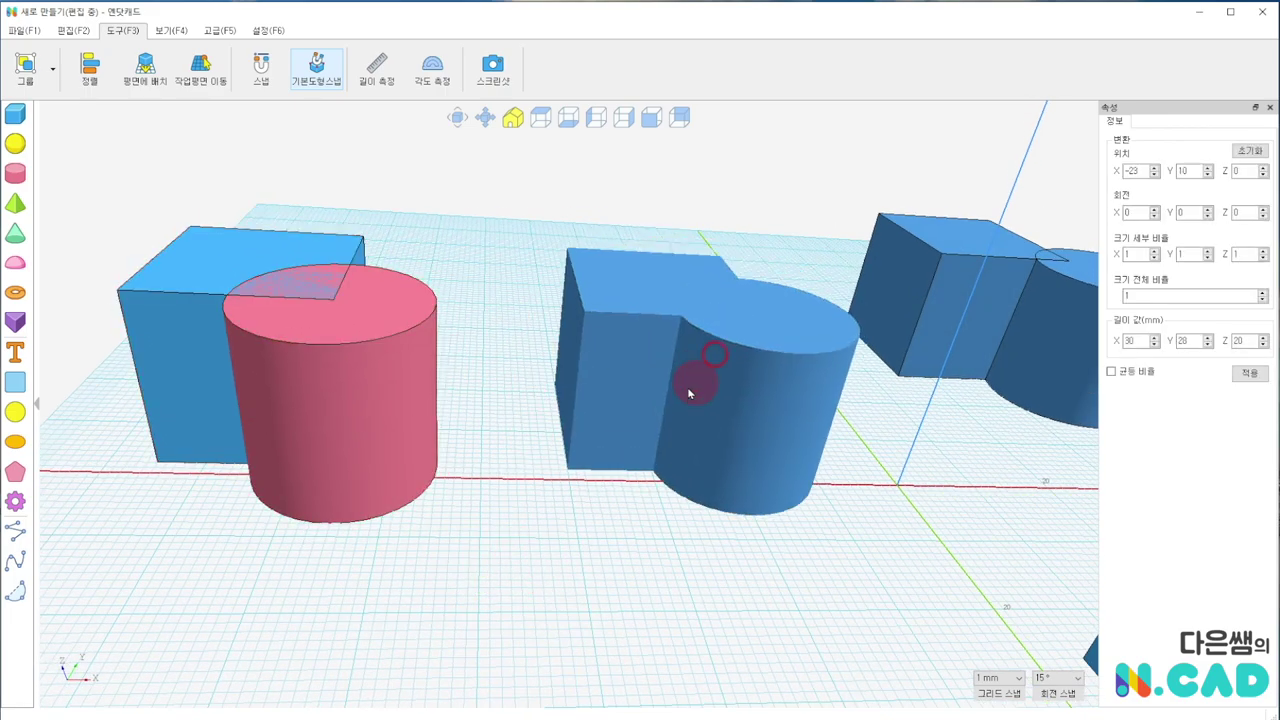
drag(686, 371, 709, 357)
click(443, 280)
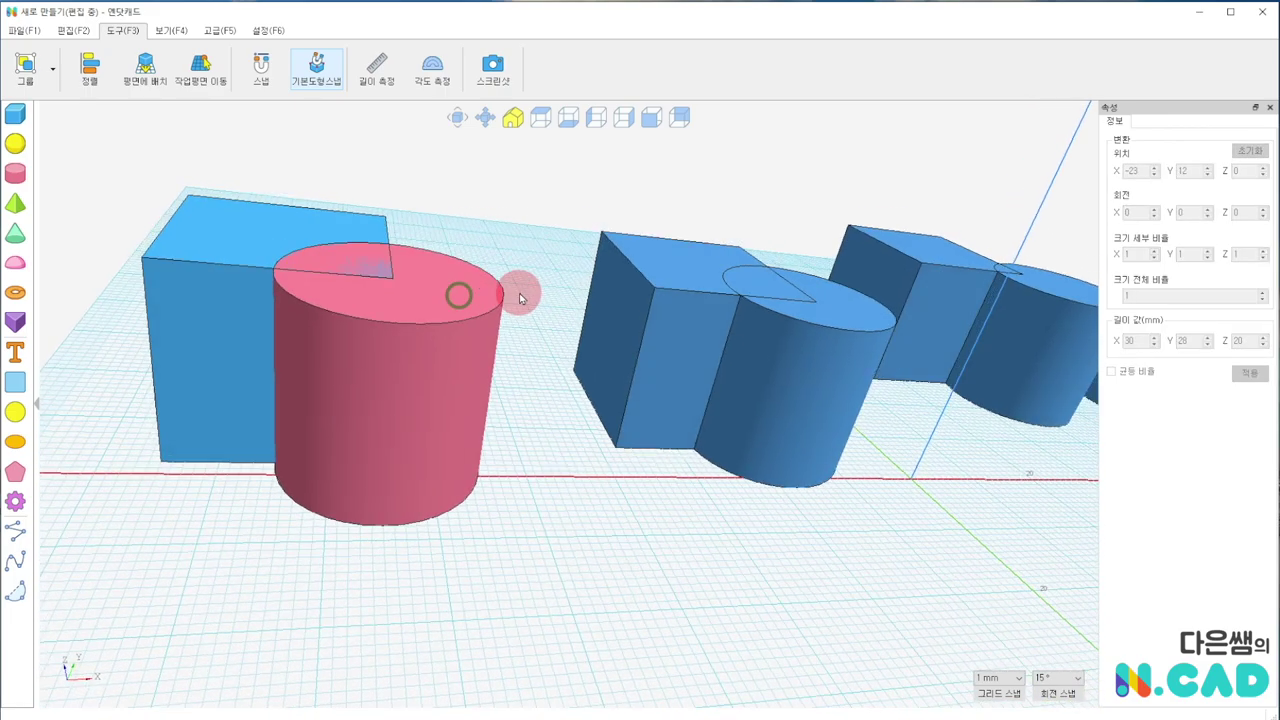
right_drag(460, 300, 526, 297)
click(228, 271)
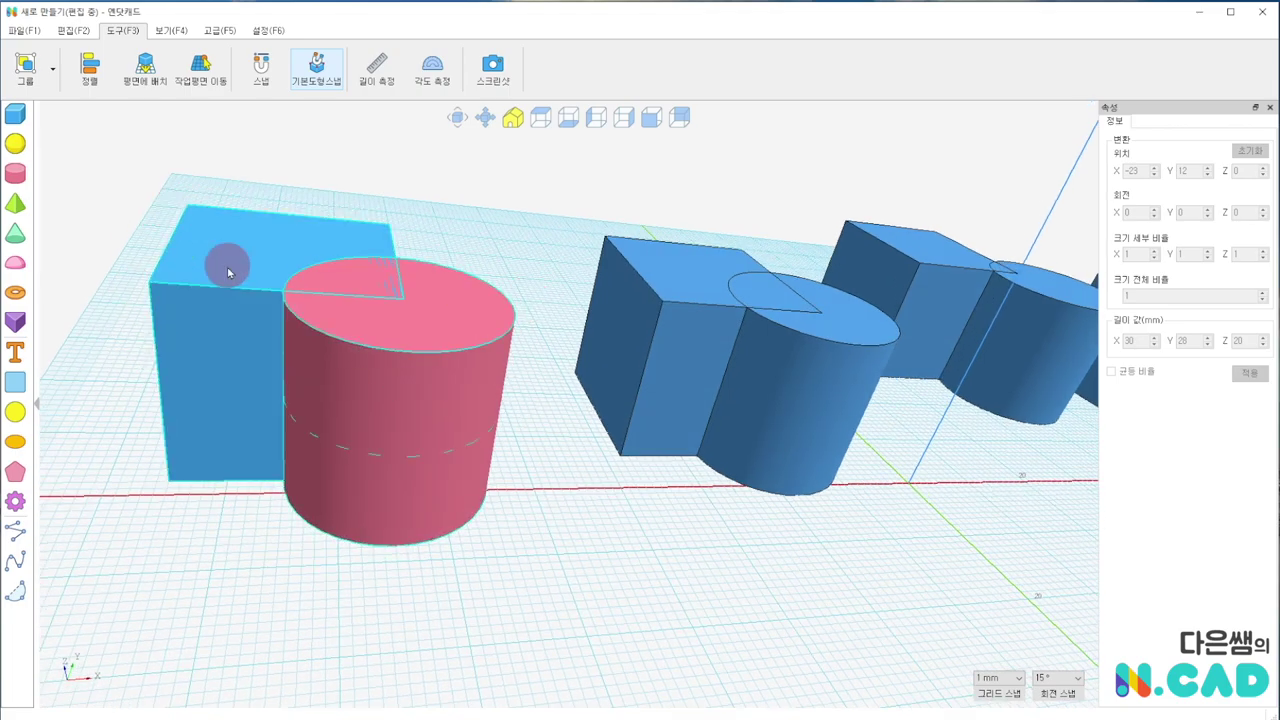
right_drag(283, 393, 351, 408)
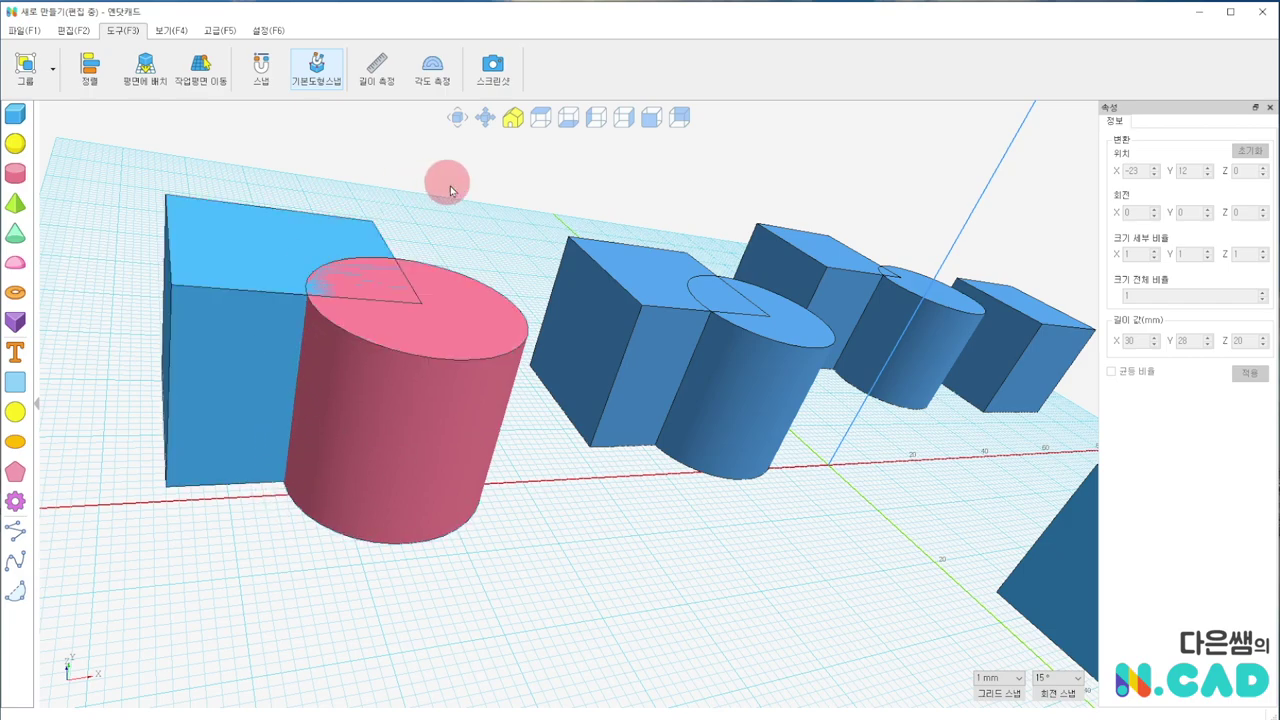
Step: Inspect the pink cylinder's size and position, then select the middle blue piece
click(316, 434)
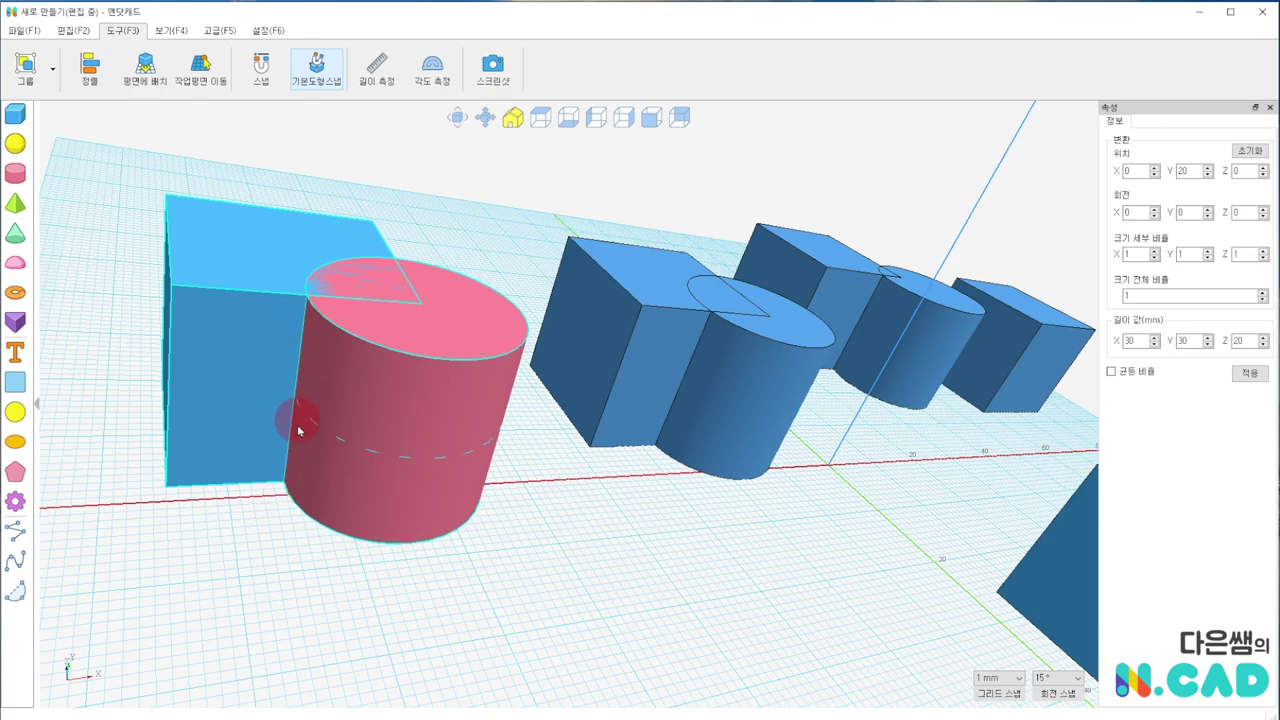
click(287, 500)
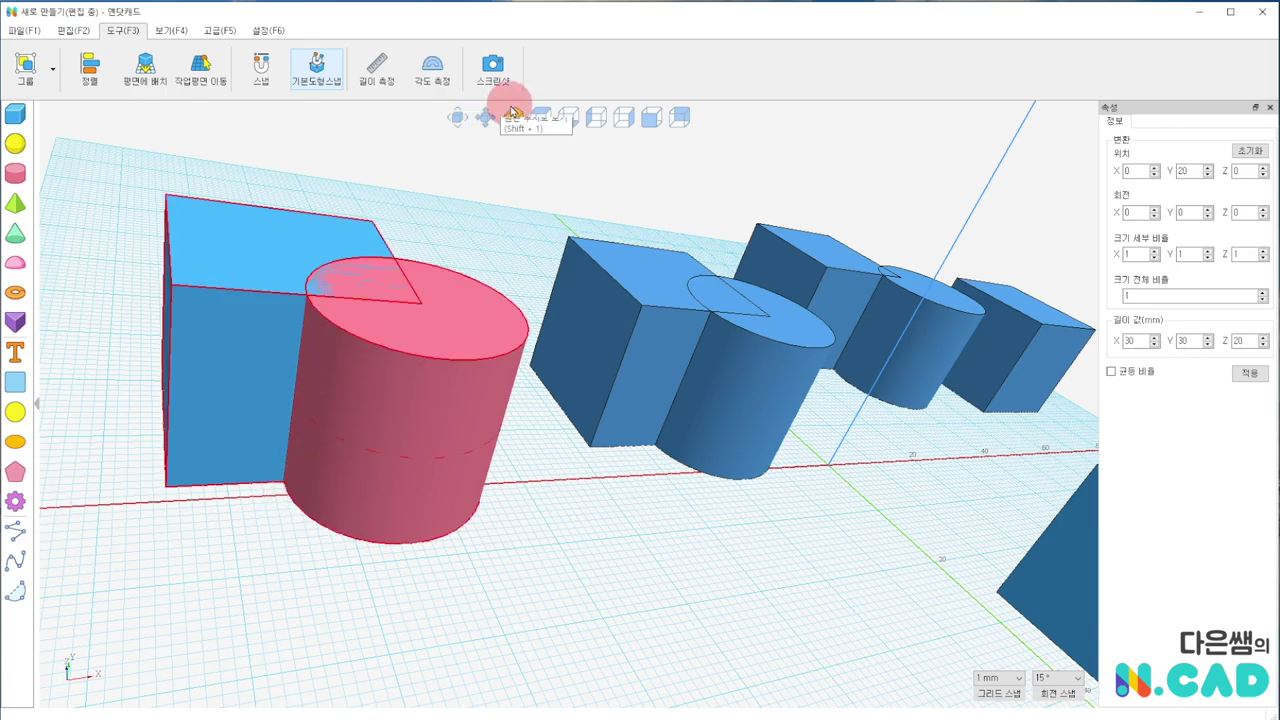
right_drag(500, 263, 480, 243)
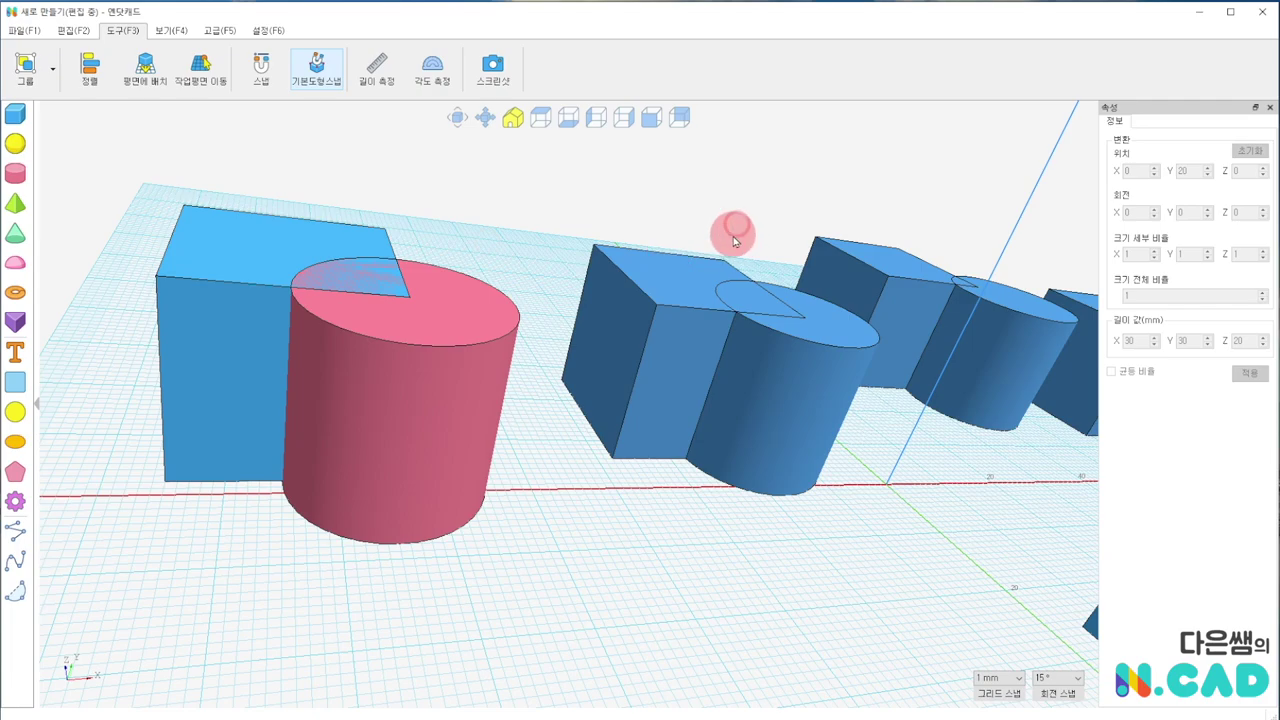
right_drag(733, 240, 590, 370)
click(590, 370)
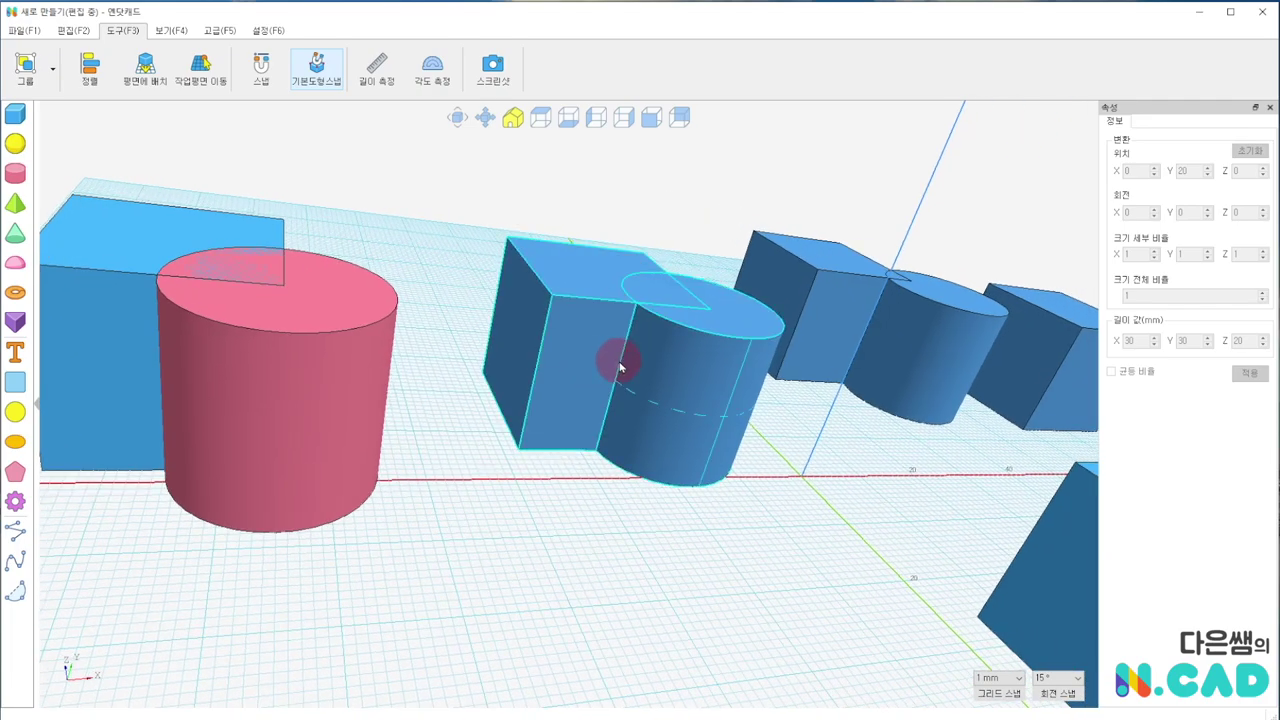
click(594, 634)
click(603, 390)
right_drag(620, 375, 348, 246)
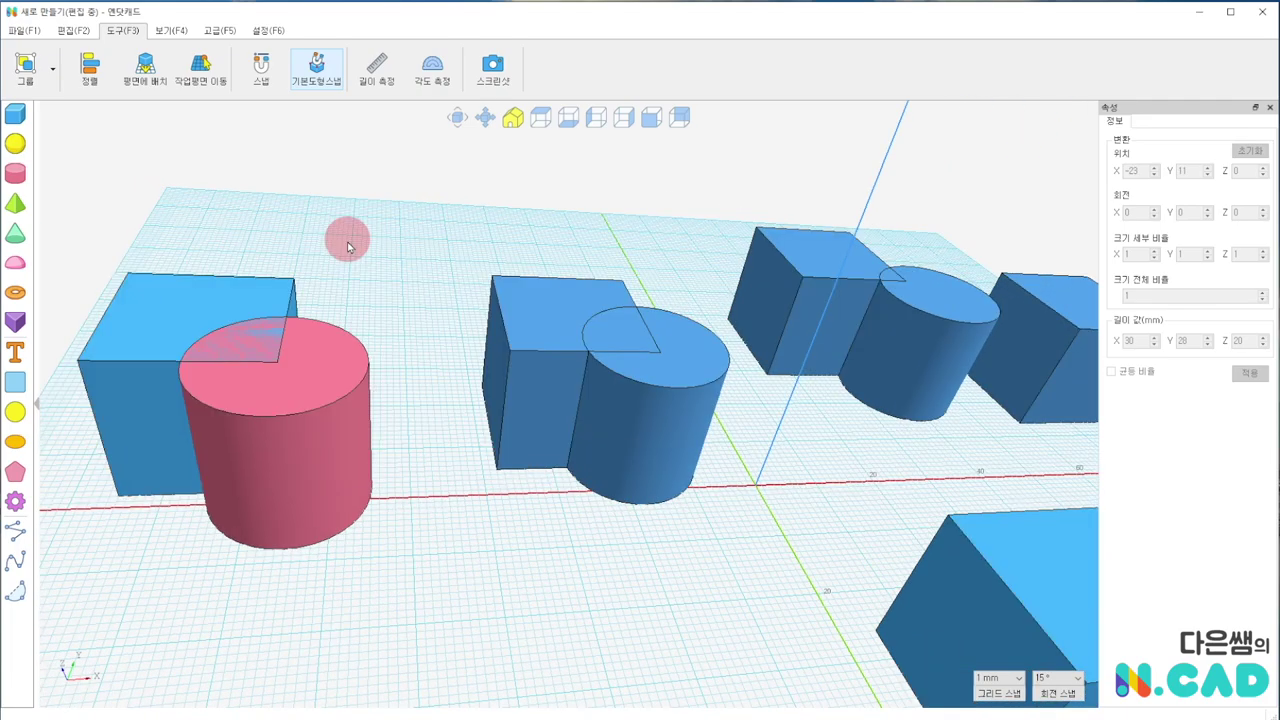
Step: Fillet the middle piece's outer front vertical edge with a smaller radius using 모깎기
click(70, 31)
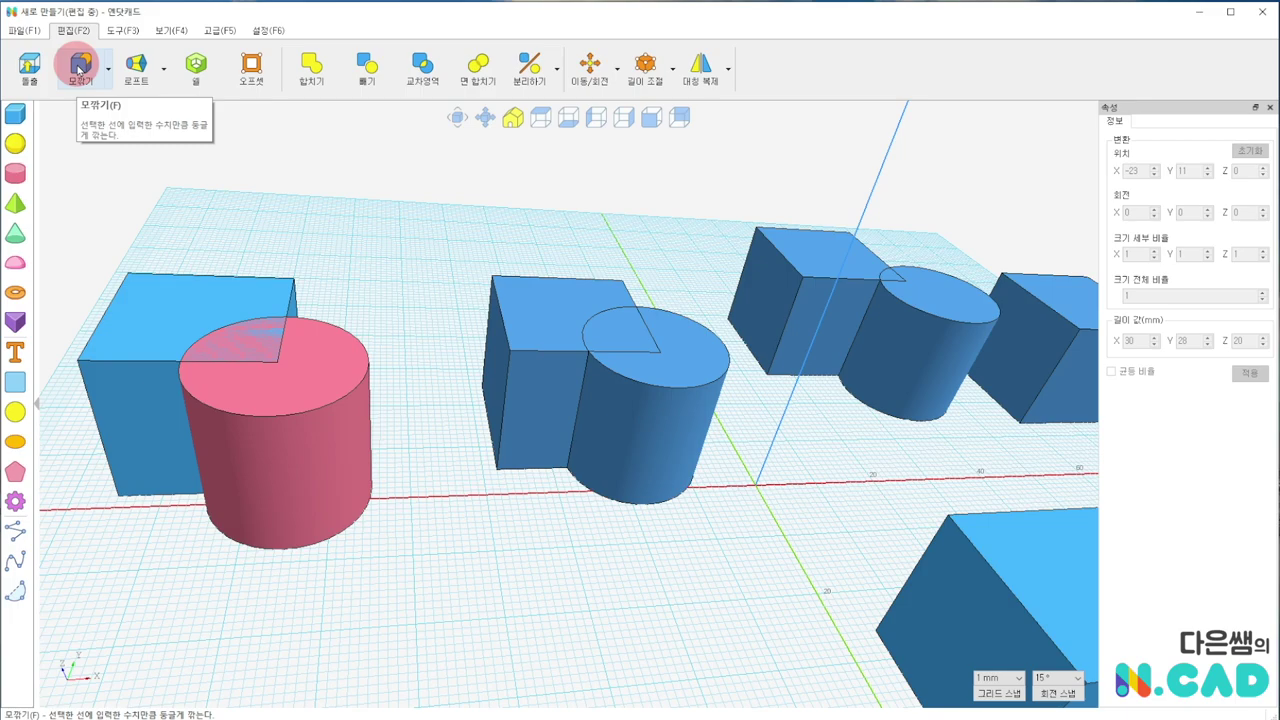
click(79, 70)
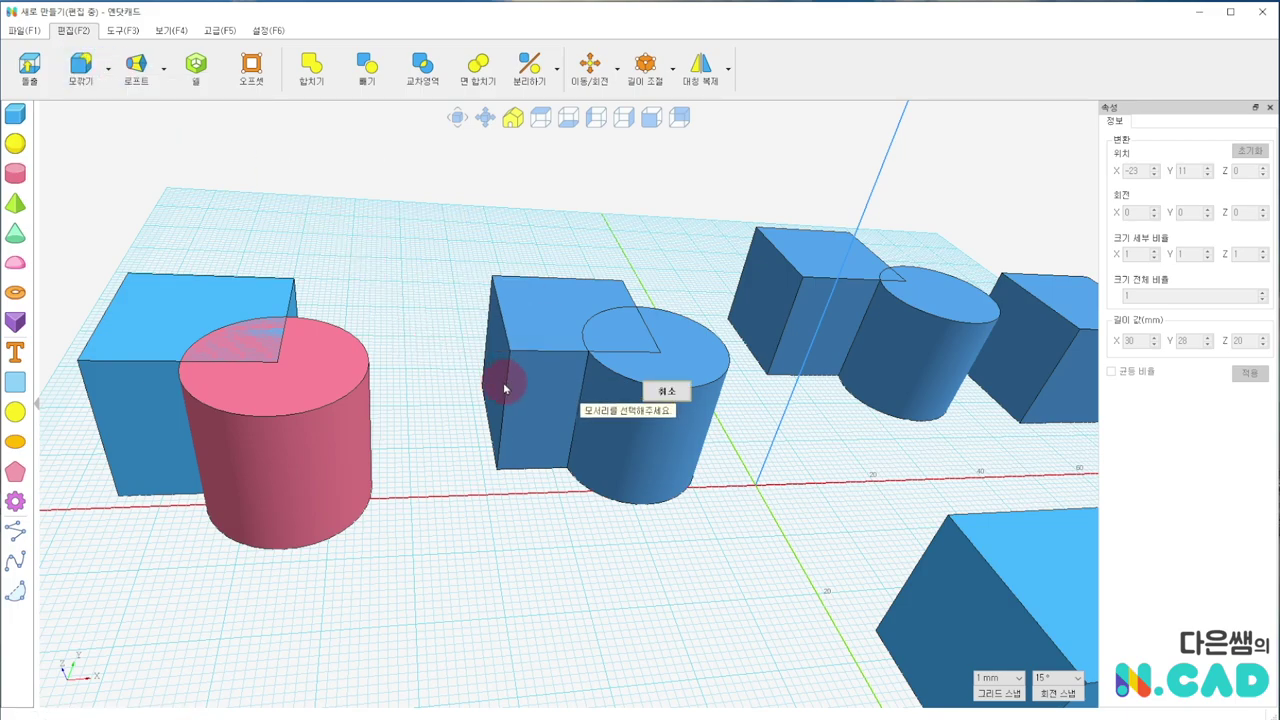
click(604, 368)
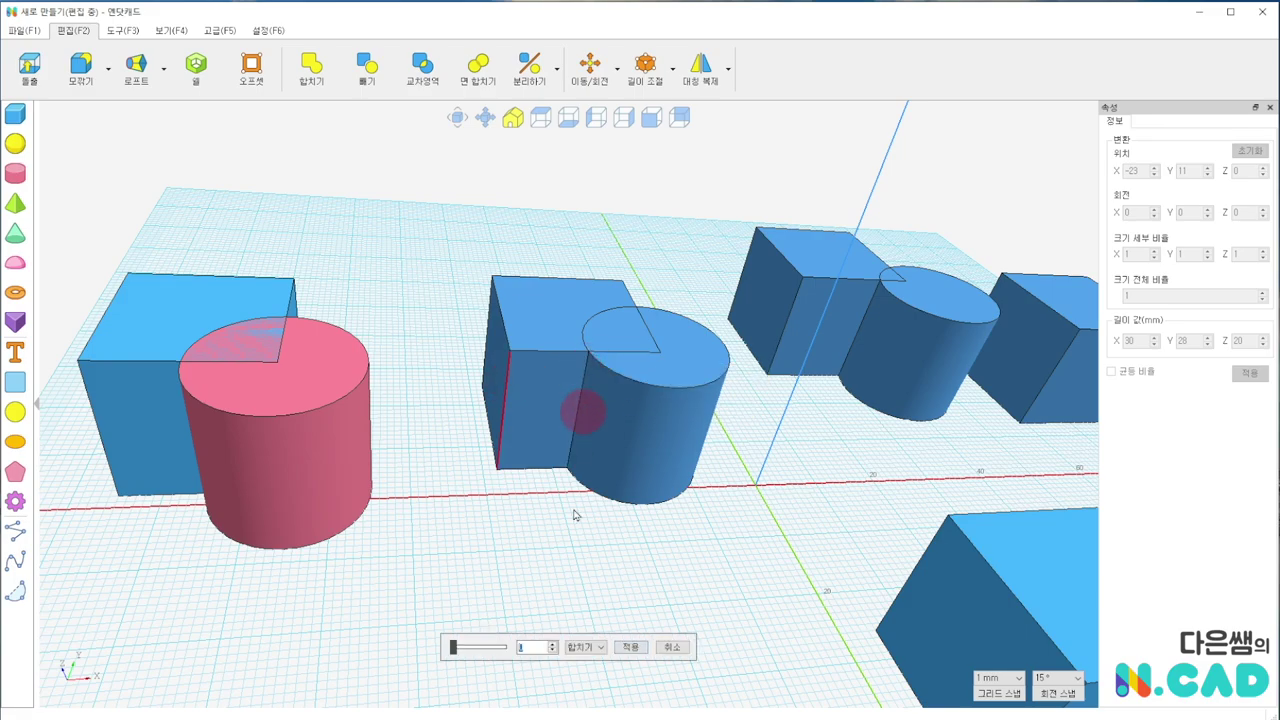
click(460, 643)
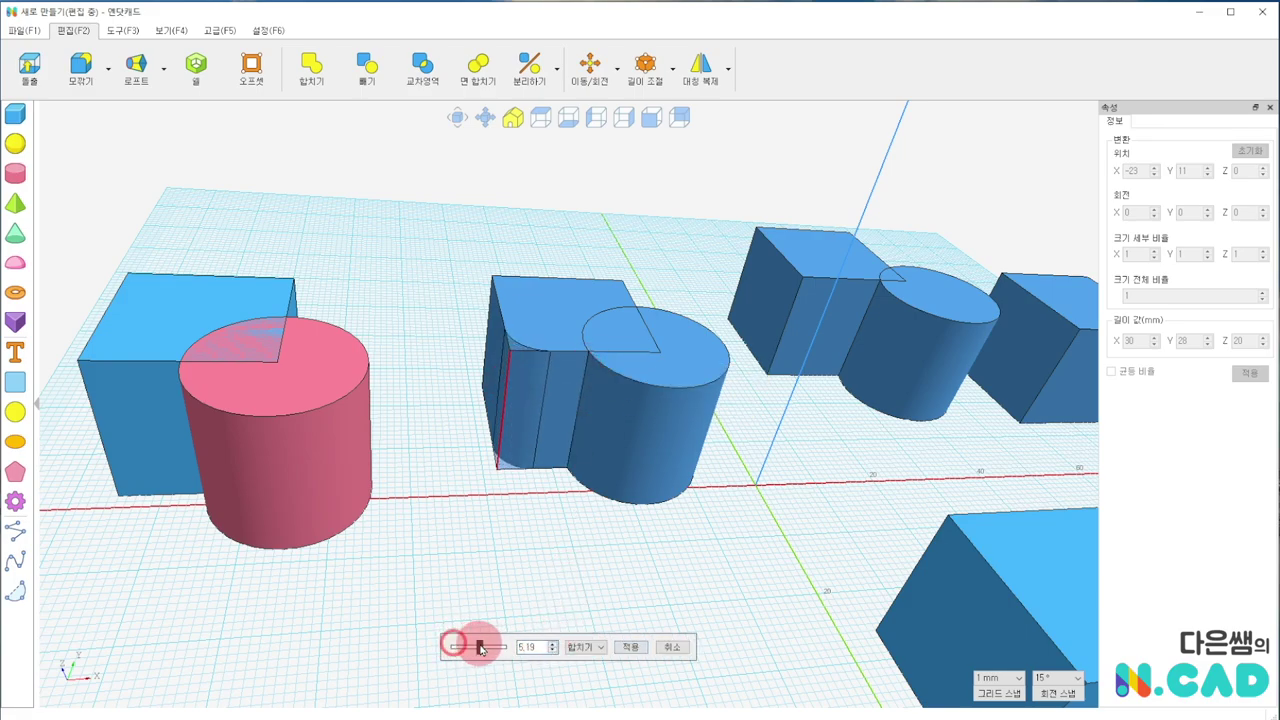
drag(474, 649, 471, 649)
click(632, 648)
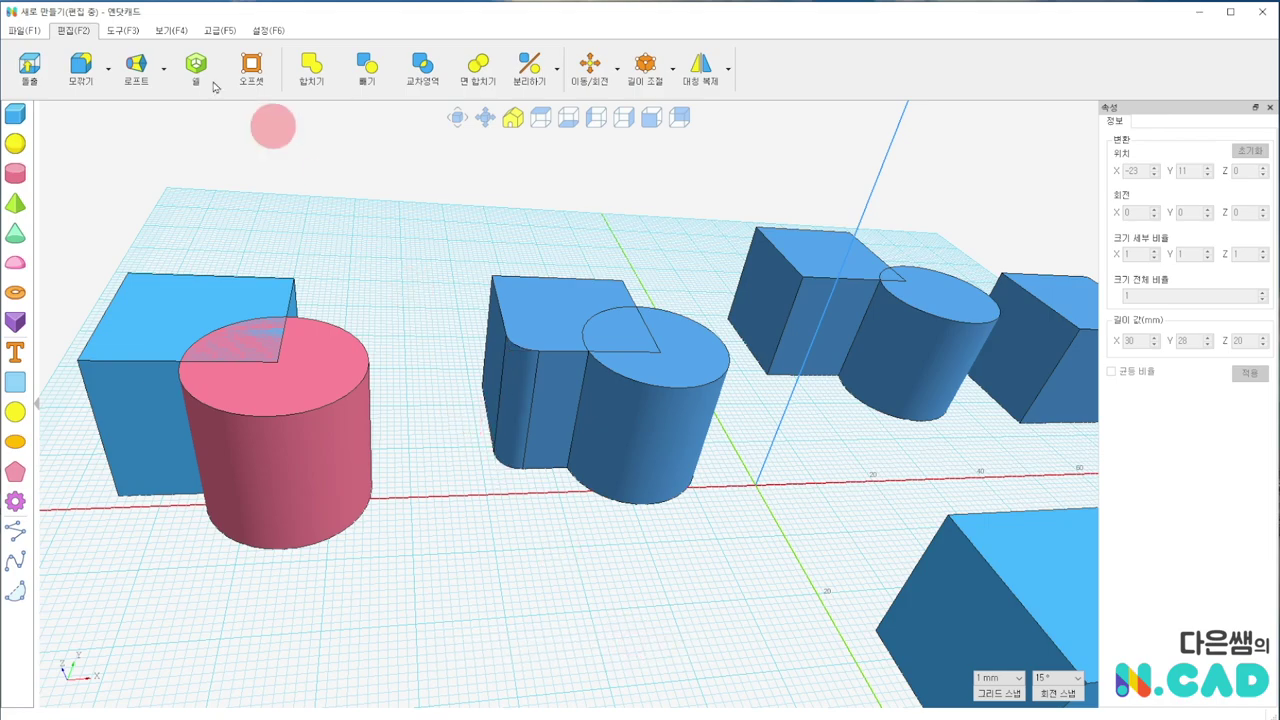
Step: Fillet the cube–cylinder seam edge, then shift the pink-cylinder group right to X 4
click(81, 70)
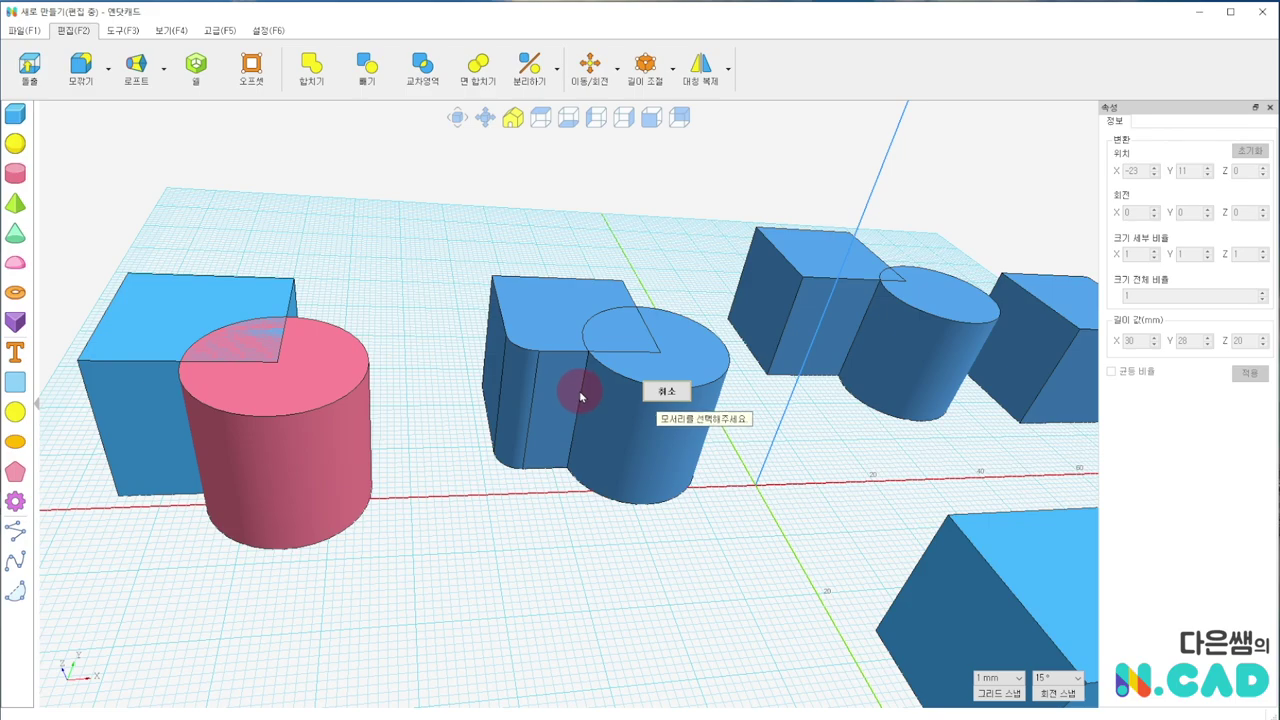
click(585, 390)
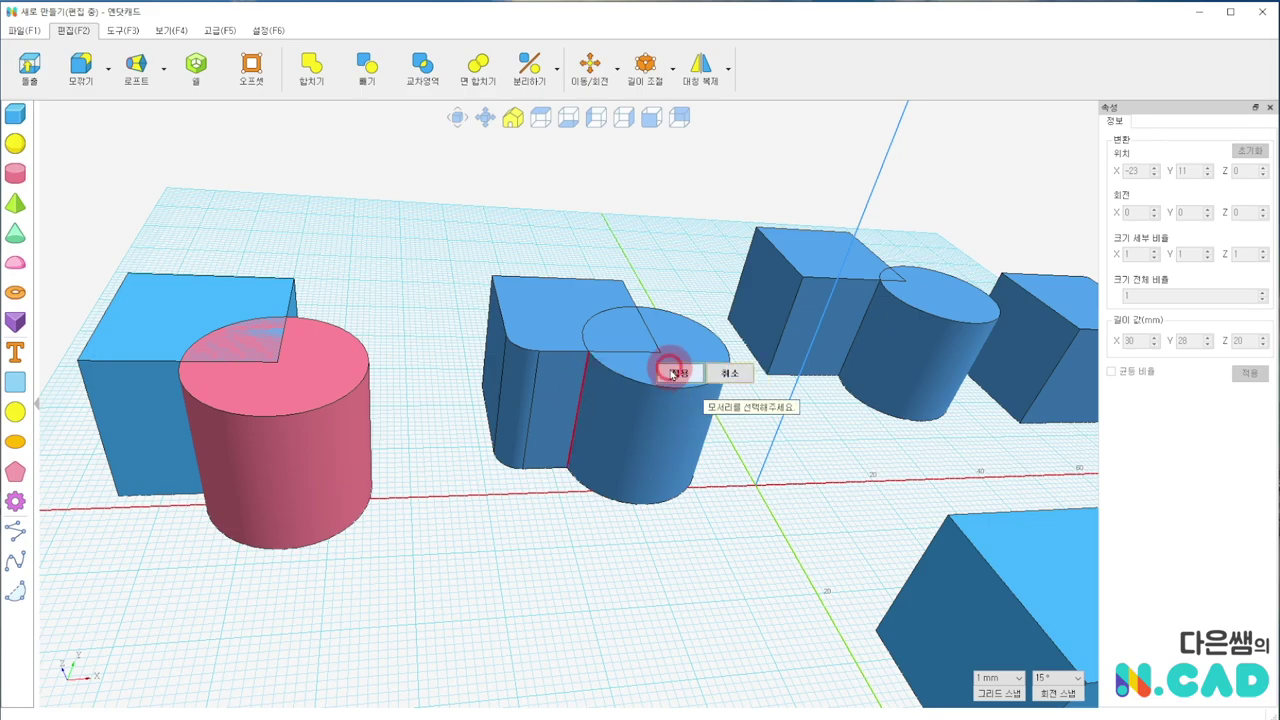
click(668, 372)
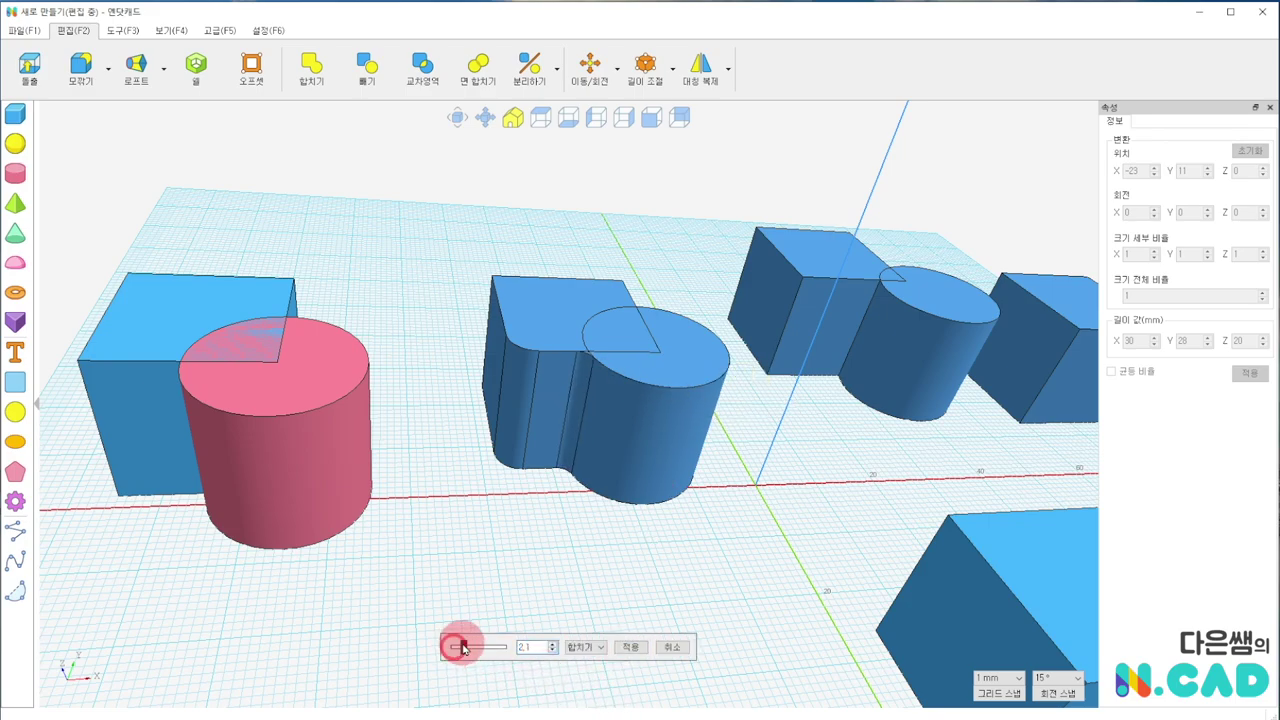
click(630, 647)
click(255, 375)
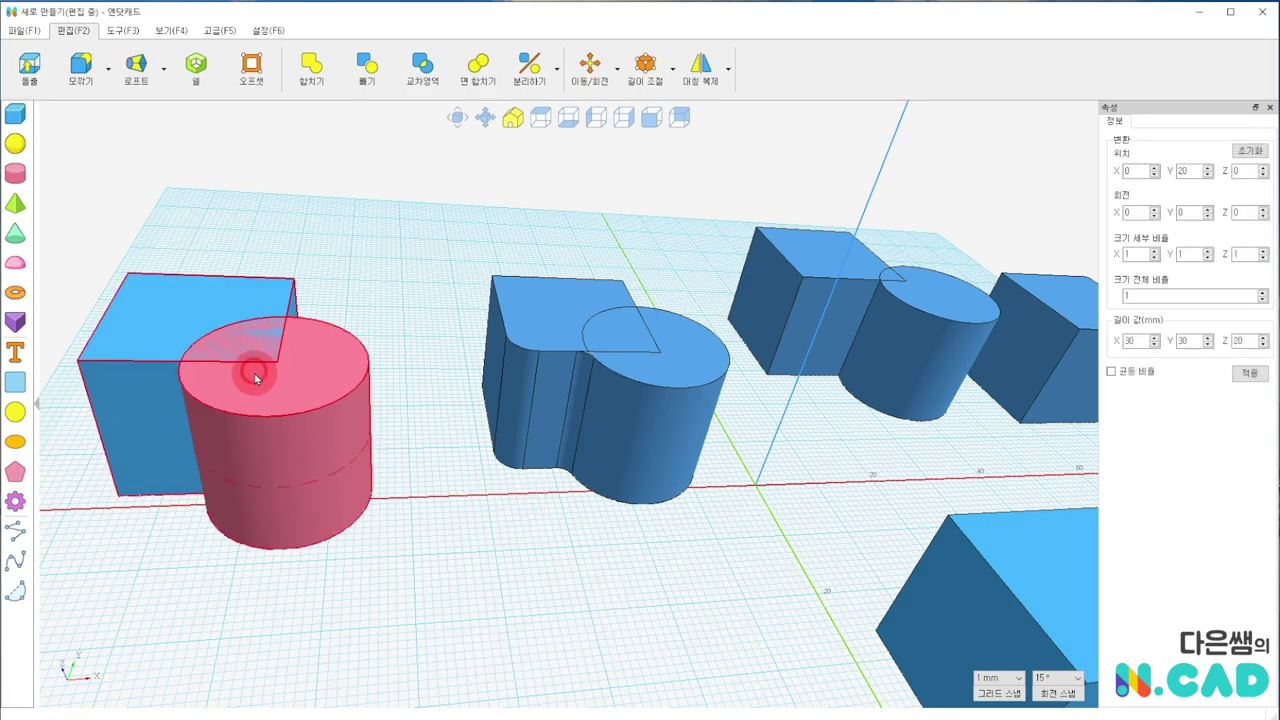
drag(255, 375, 286, 314)
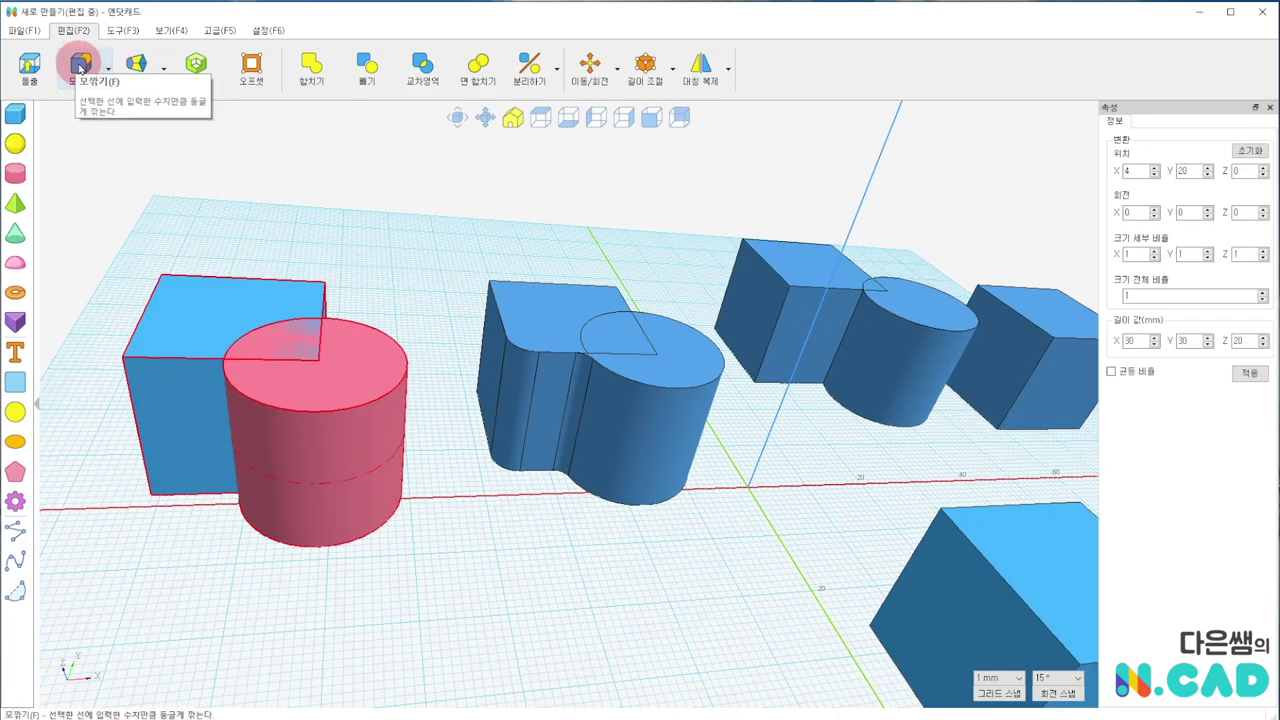
Step: Try rounding the solid's edges with 모깎기, then cancel it
click(80, 68)
right_drag(214, 551, 283, 430)
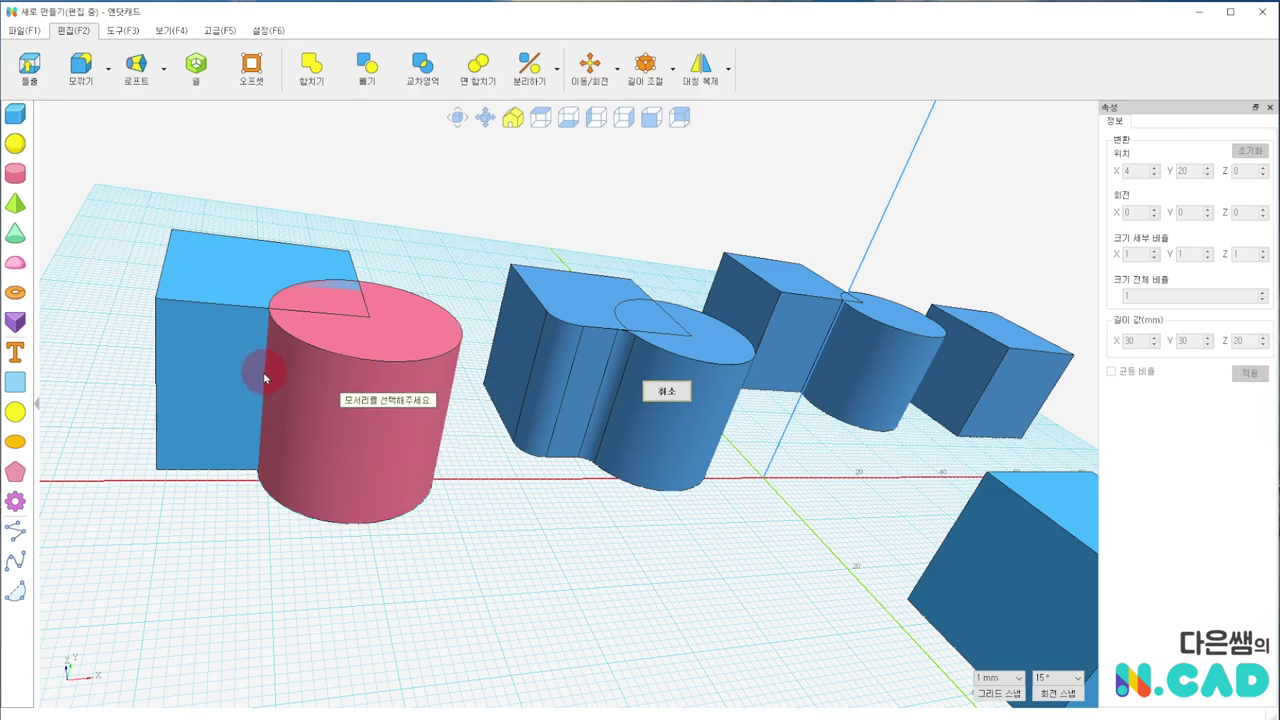
click(662, 391)
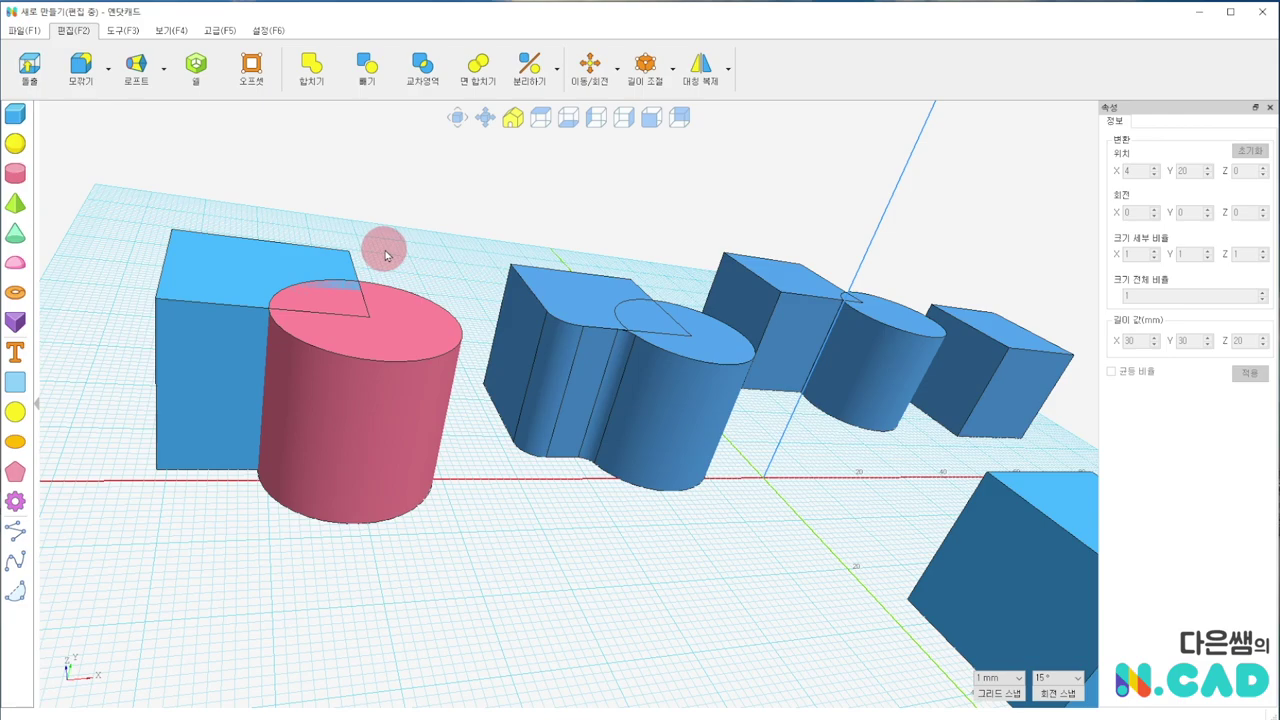
Step: Shift the middle union solid up-left on the grid
right_drag(385, 255, 357, 403)
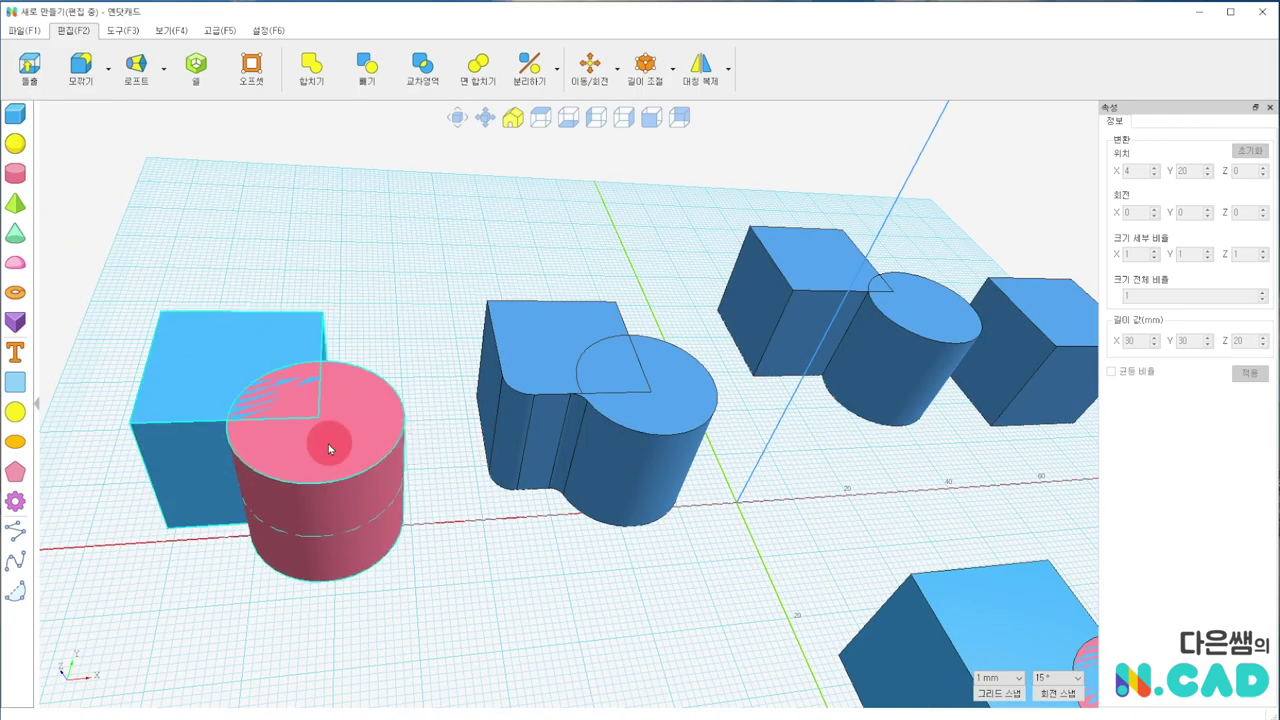
click(330, 448)
right_drag(455, 285, 452, 340)
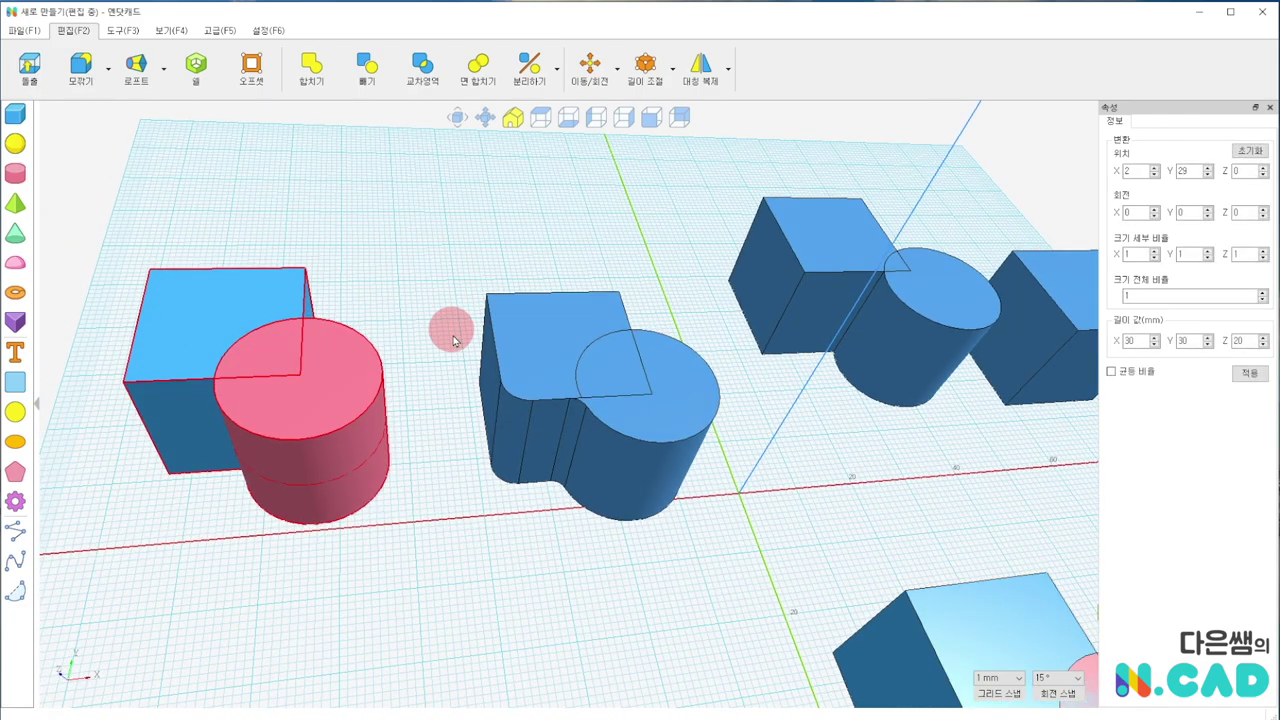
drag(543, 350, 514, 323)
click(346, 229)
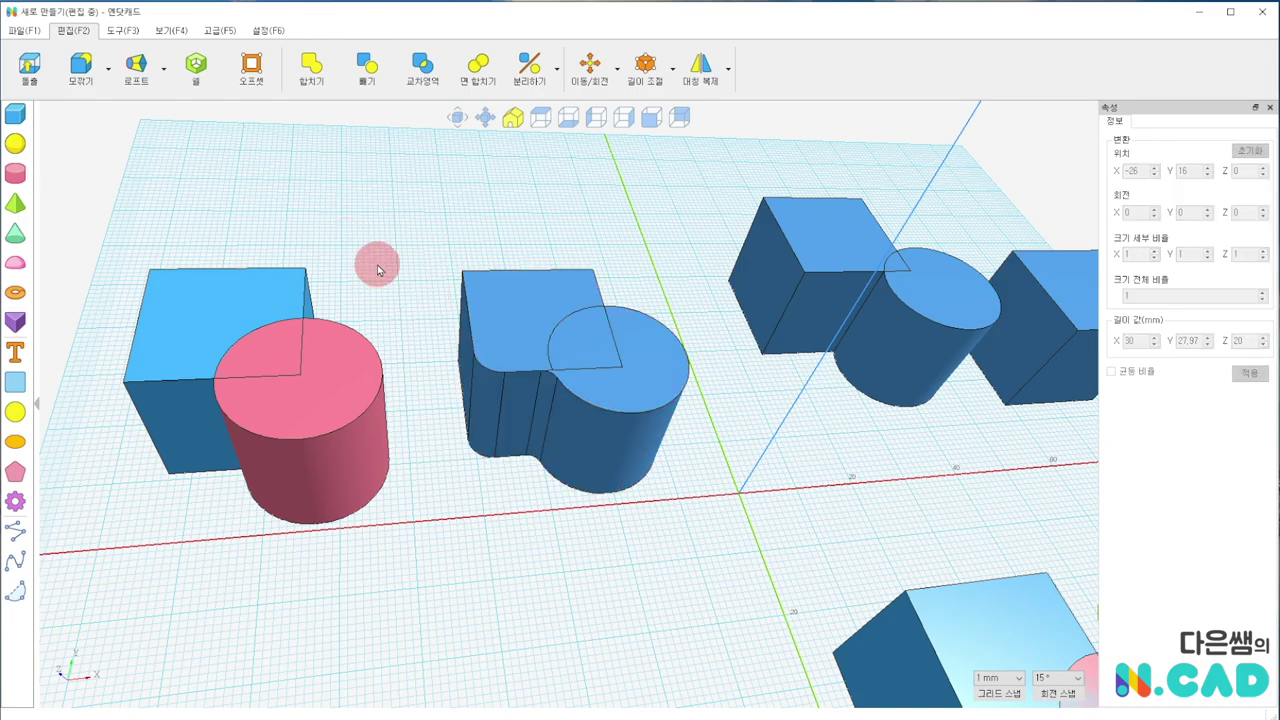
right_drag(398, 291, 396, 296)
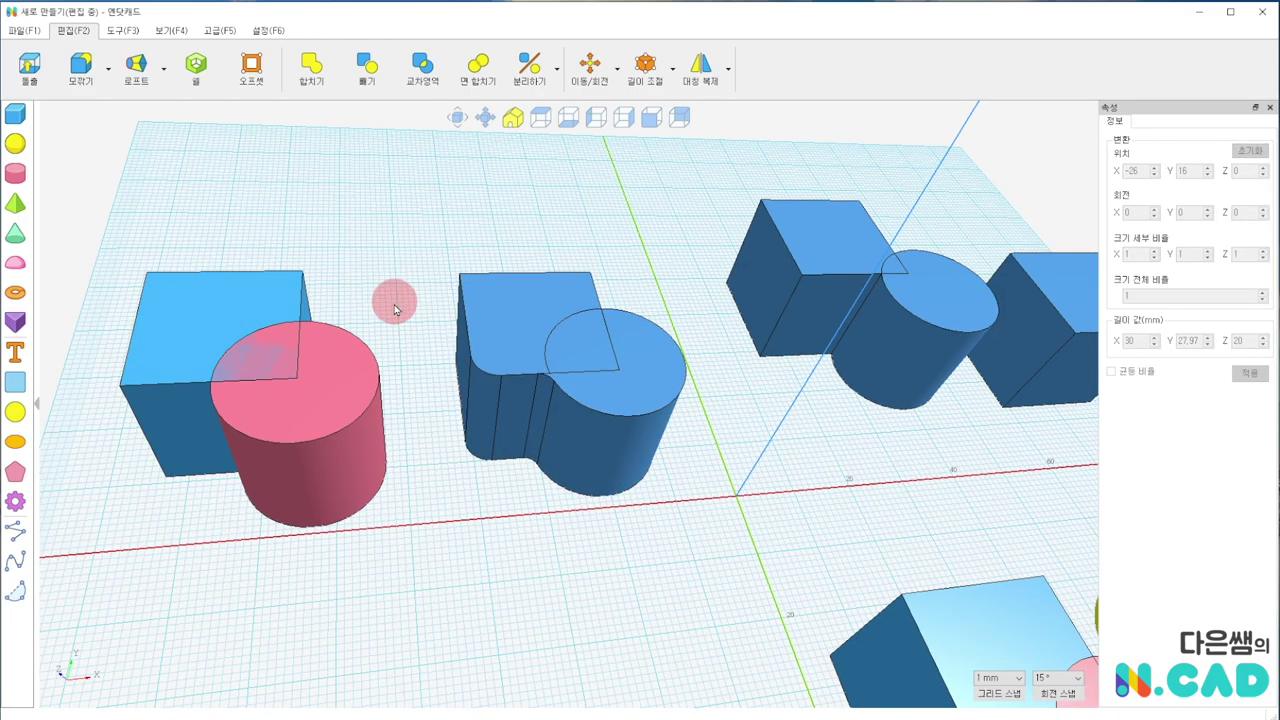
Step: Merge the middle union's cylinder and box top faces into one seamless face with 면 합치기
click(483, 80)
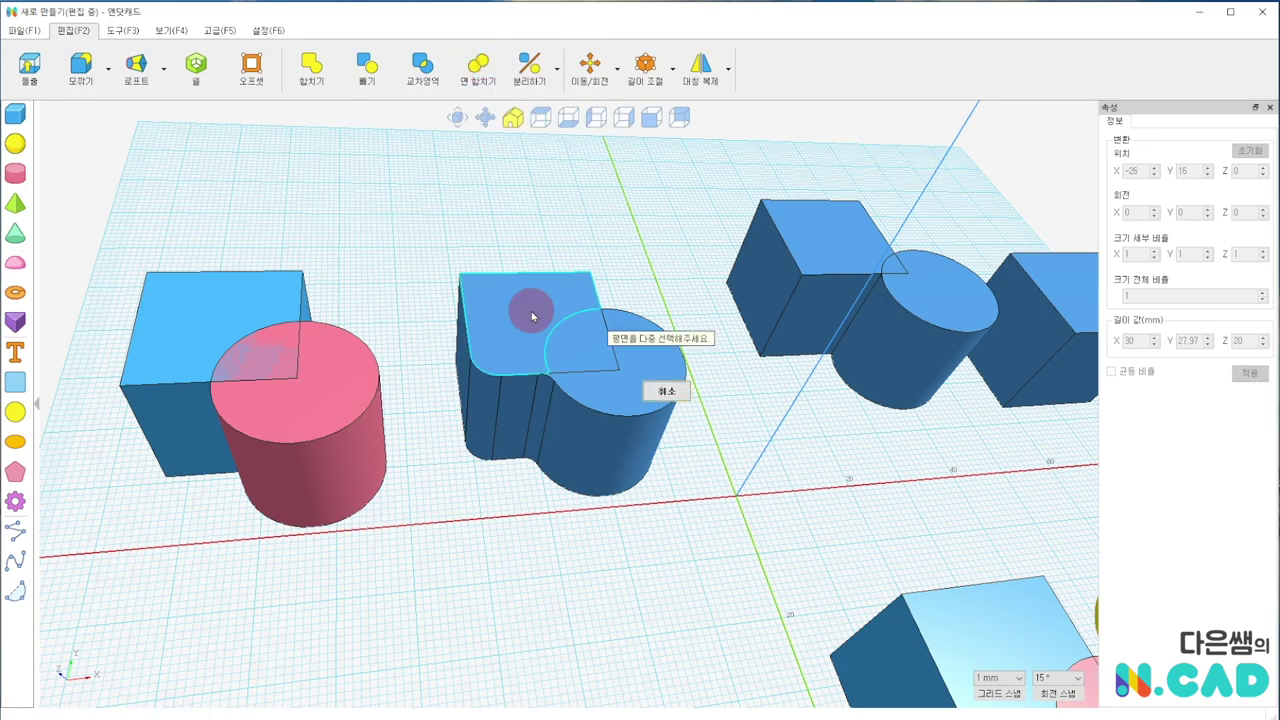
click(572, 355)
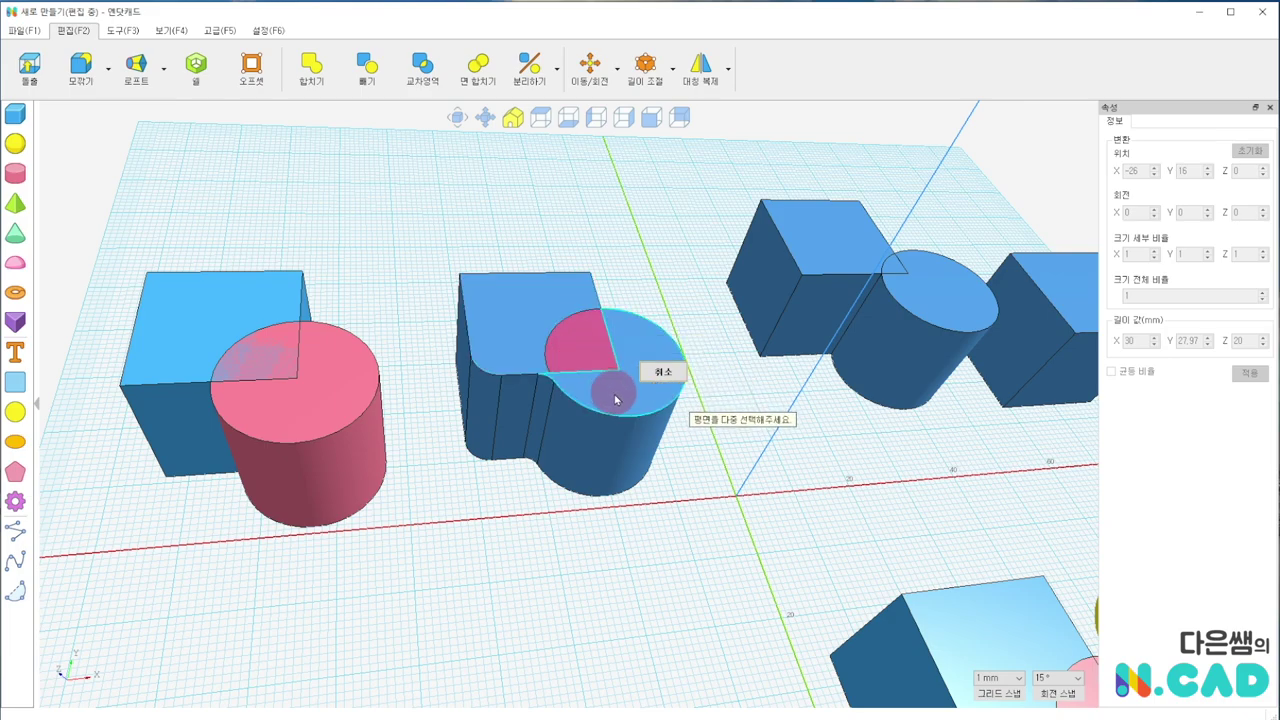
click(488, 283)
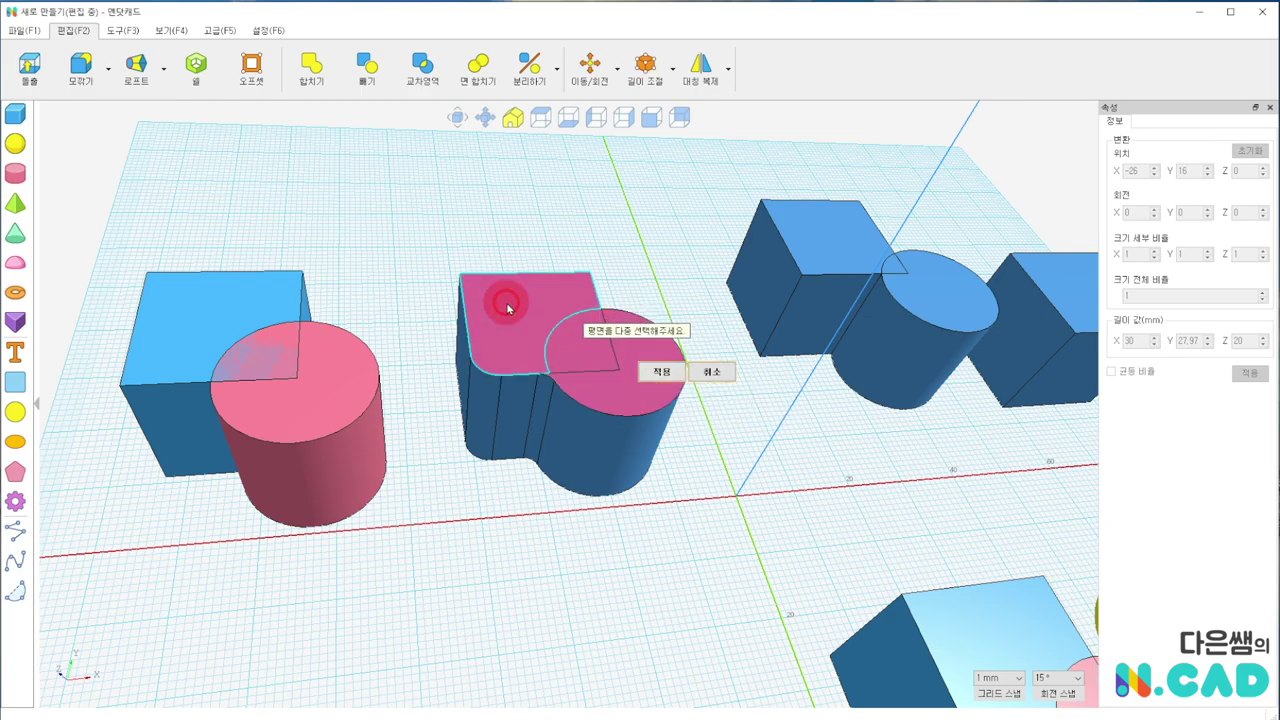
click(670, 375)
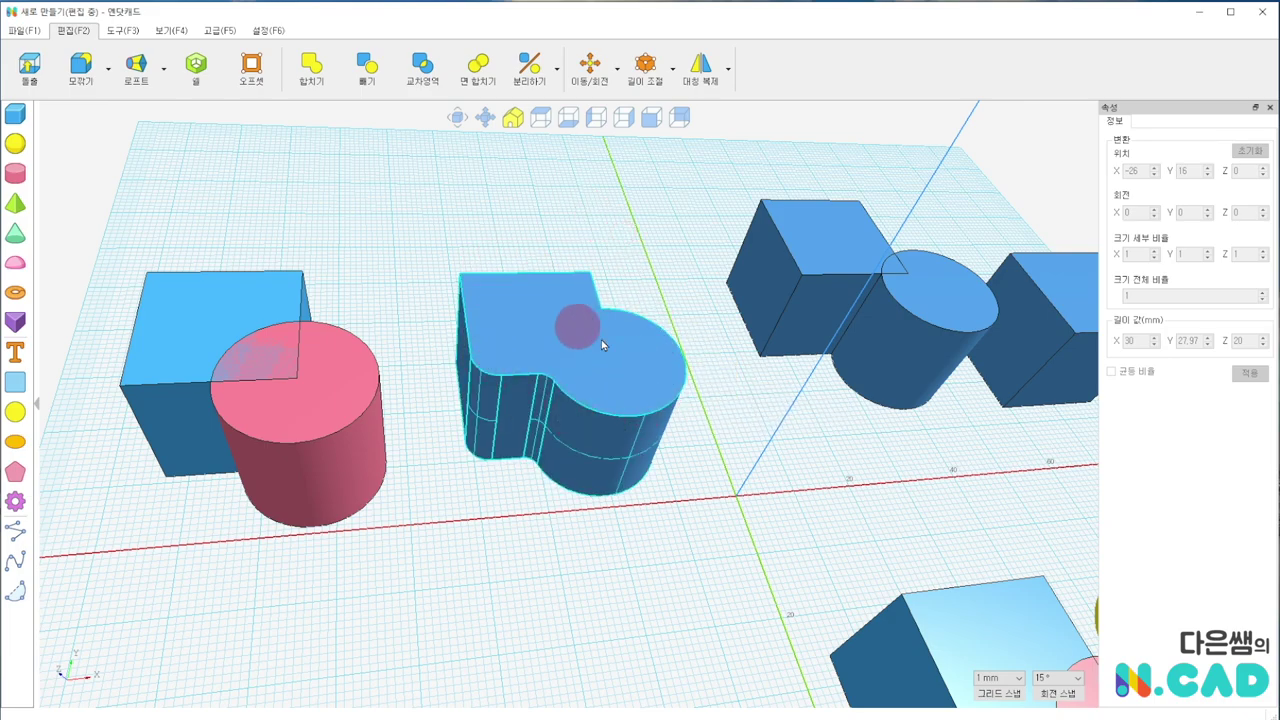
Step: Move the merged middle solid back on the grid to Y 21
mouse_move(601, 343)
mouse_down()
mouse_move(649, 397)
mouse_move(634, 351)
mouse_move(646, 234)
mouse_move(561, 311)
mouse_up()
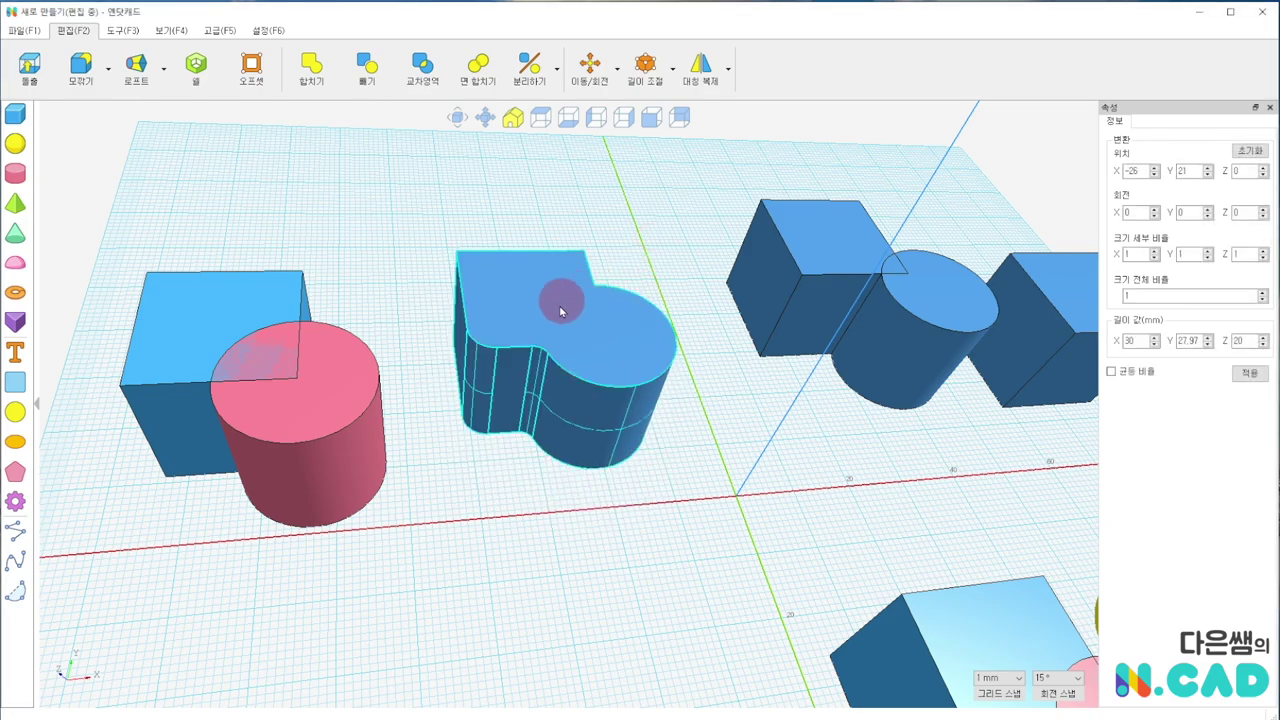
click(541, 318)
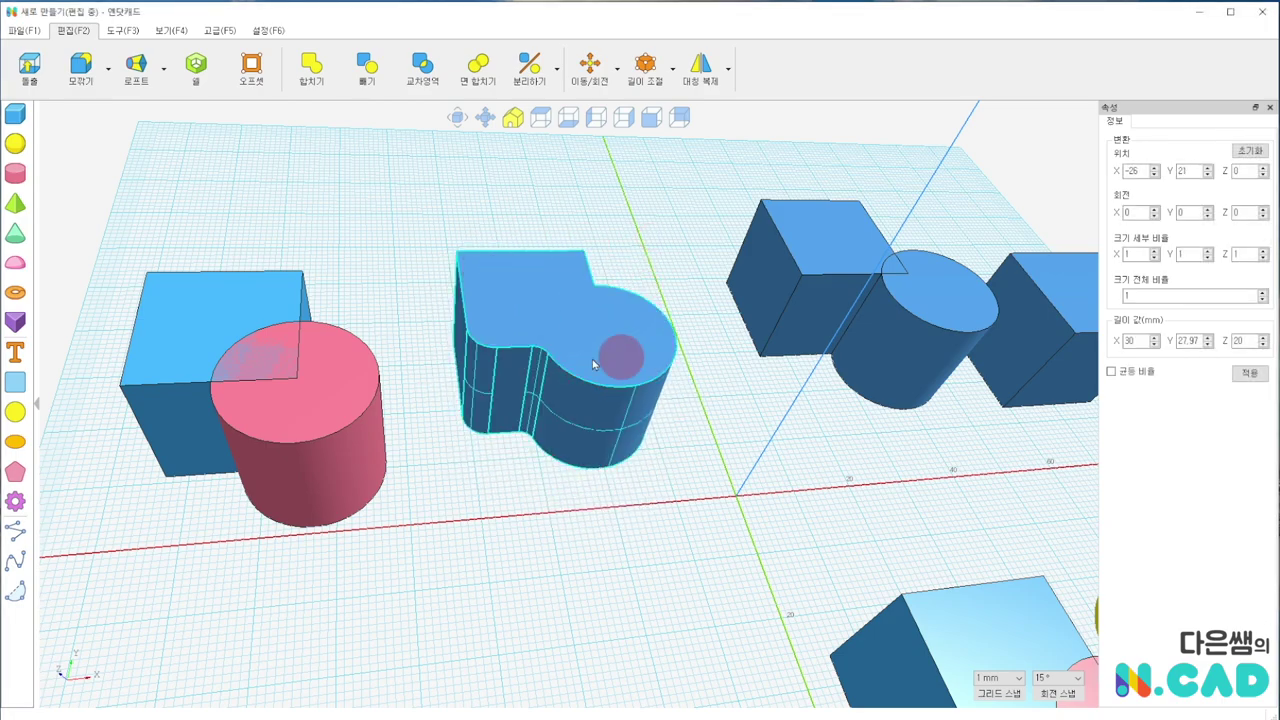
click(381, 300)
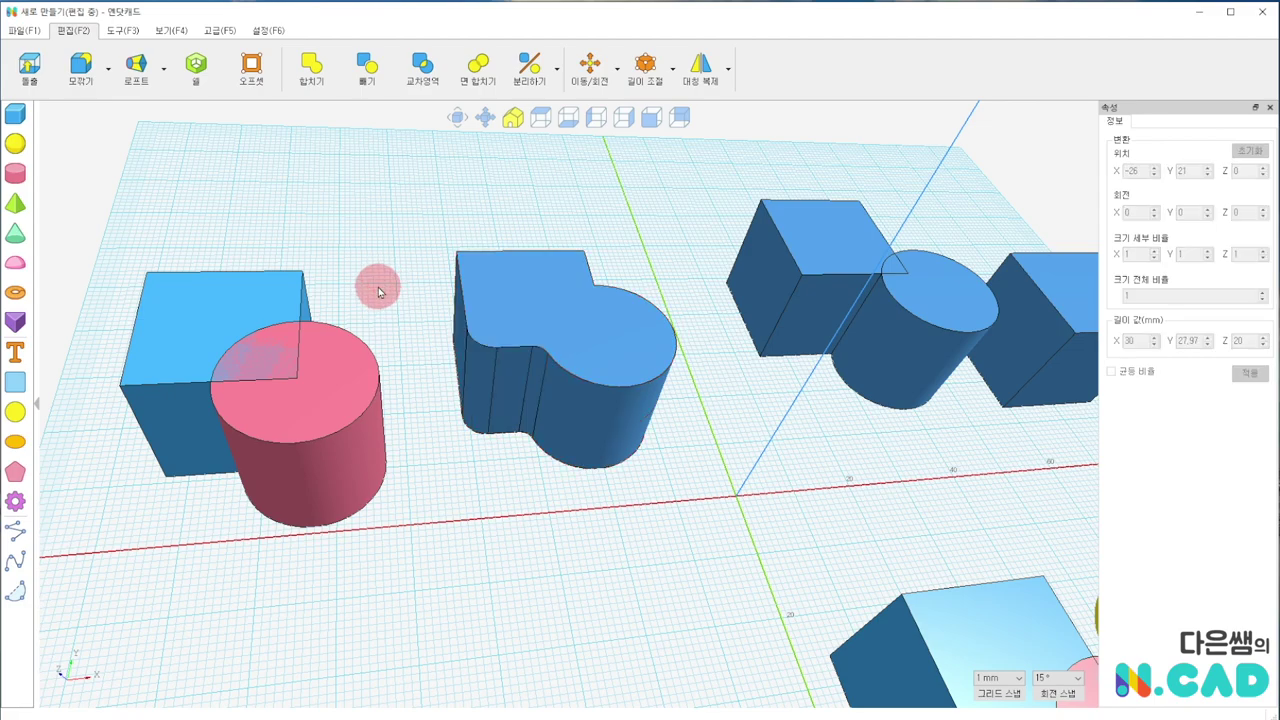
click(478, 63)
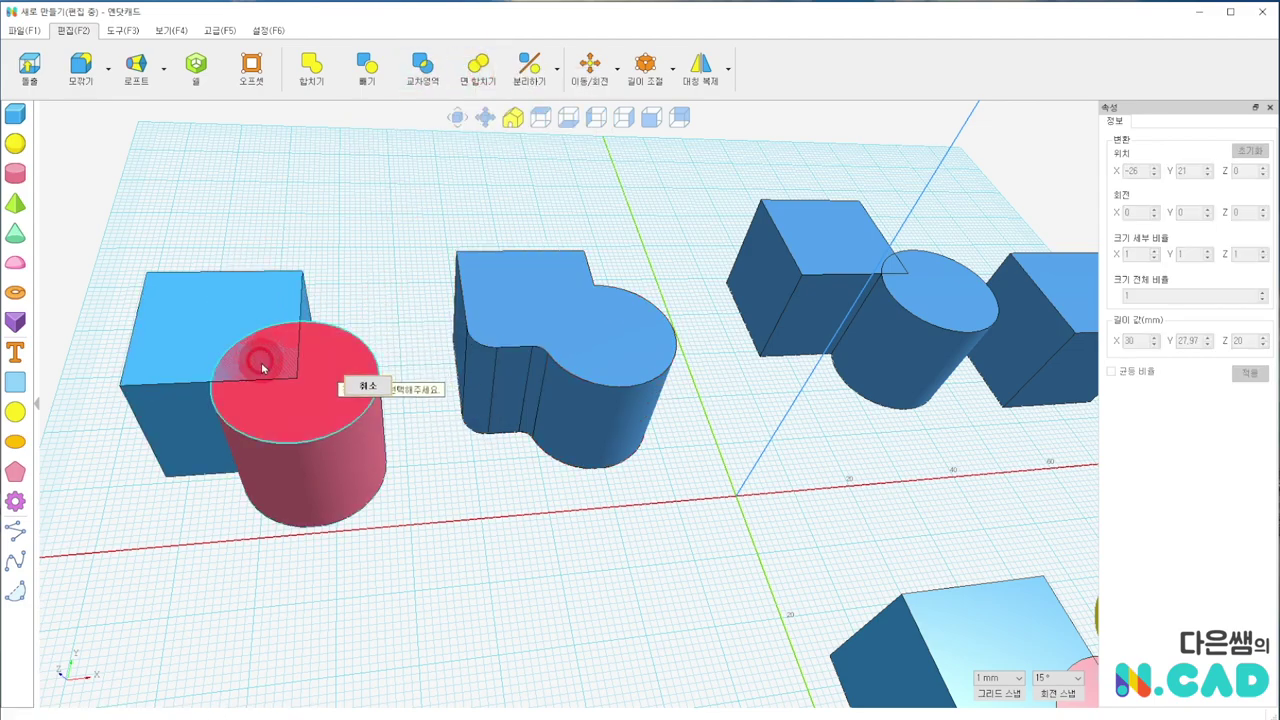
Step: Merge the left pair's cylinder and cube top faces into one face
click(210, 338)
click(362, 388)
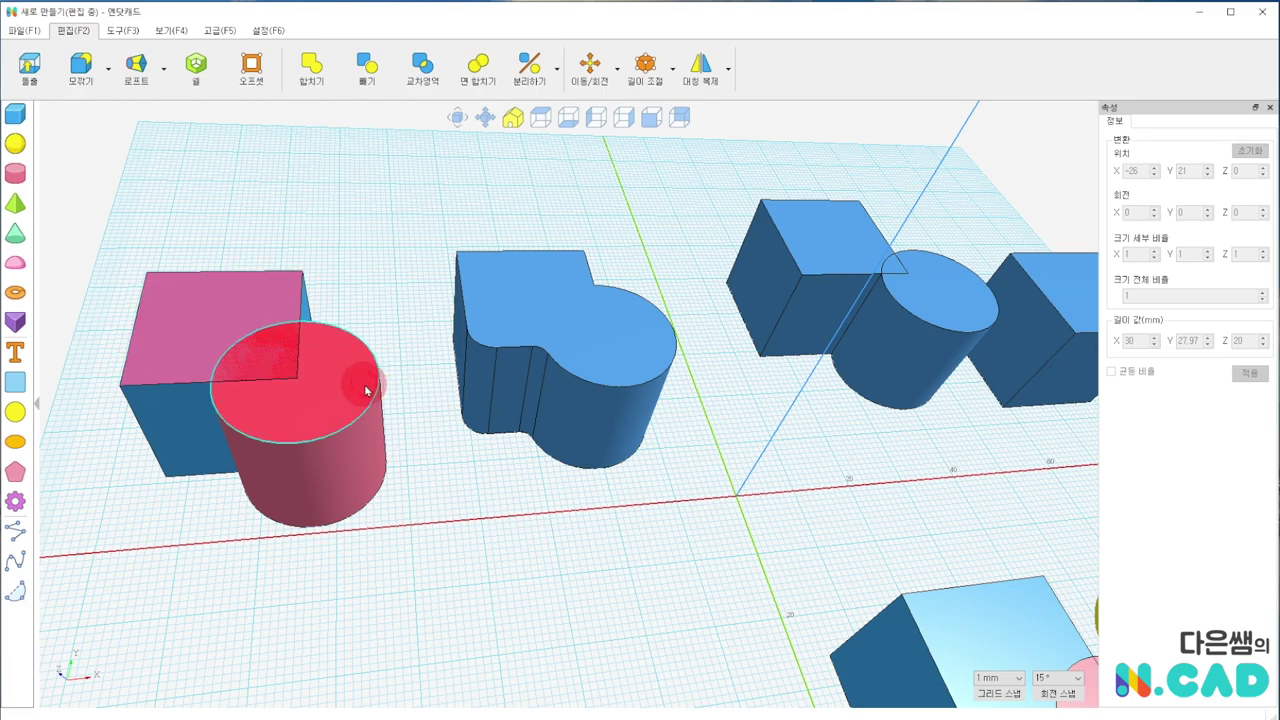
click(355, 242)
Step: Move the left pair to X 4, Y 29 and zoom out over the work plane
mouse_move(318, 380)
mouse_down()
mouse_move(357, 405)
mouse_move(340, 387)
mouse_up()
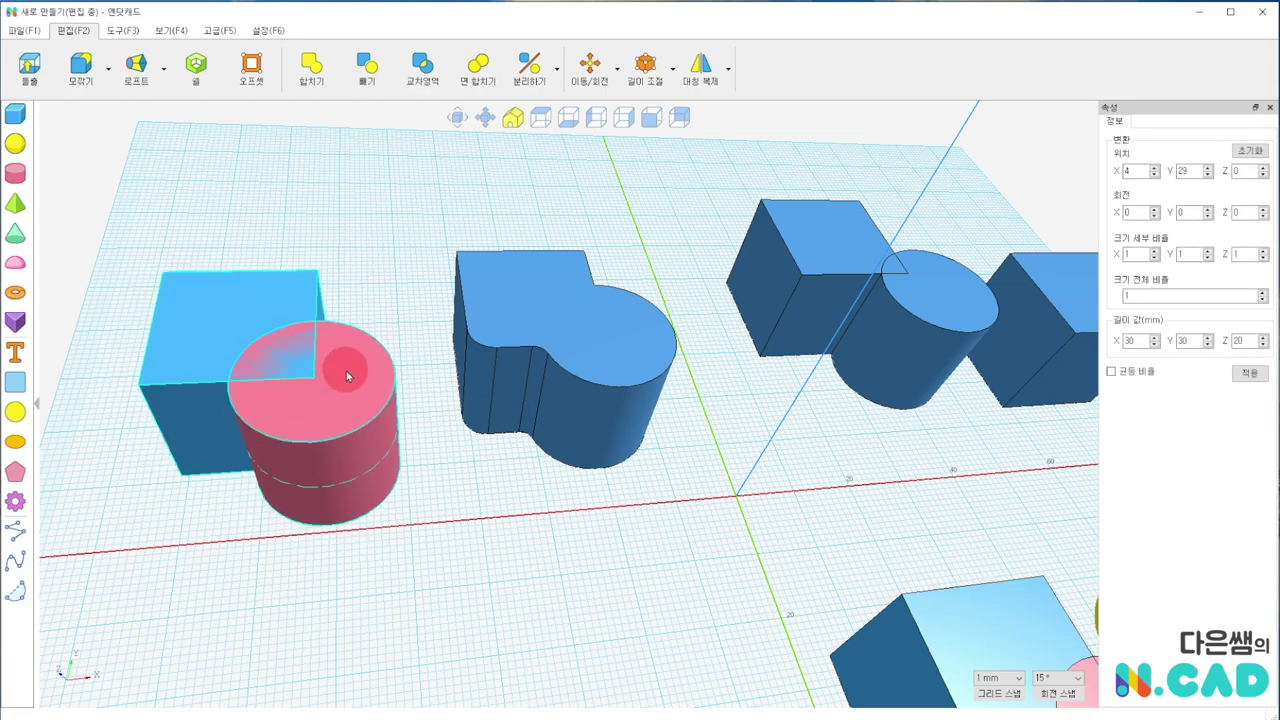
click(150, 172)
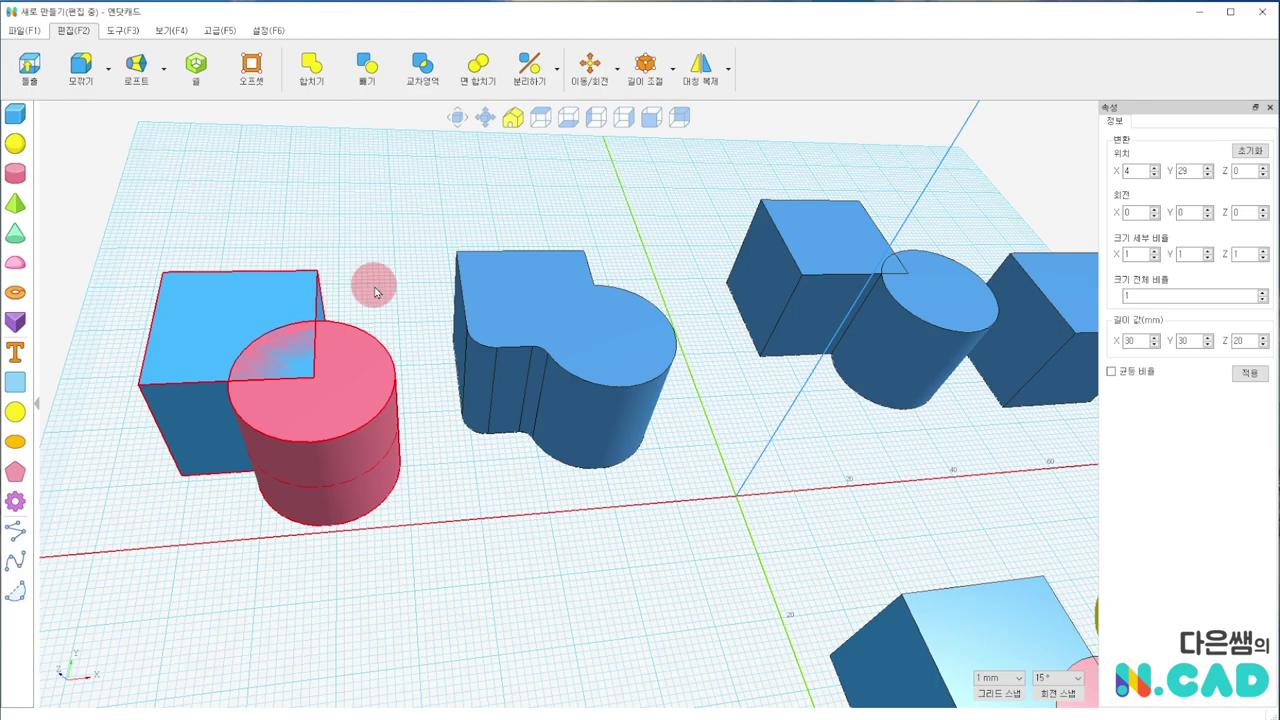
scroll(376, 291, down, 1)
scroll(376, 291, down, 1)
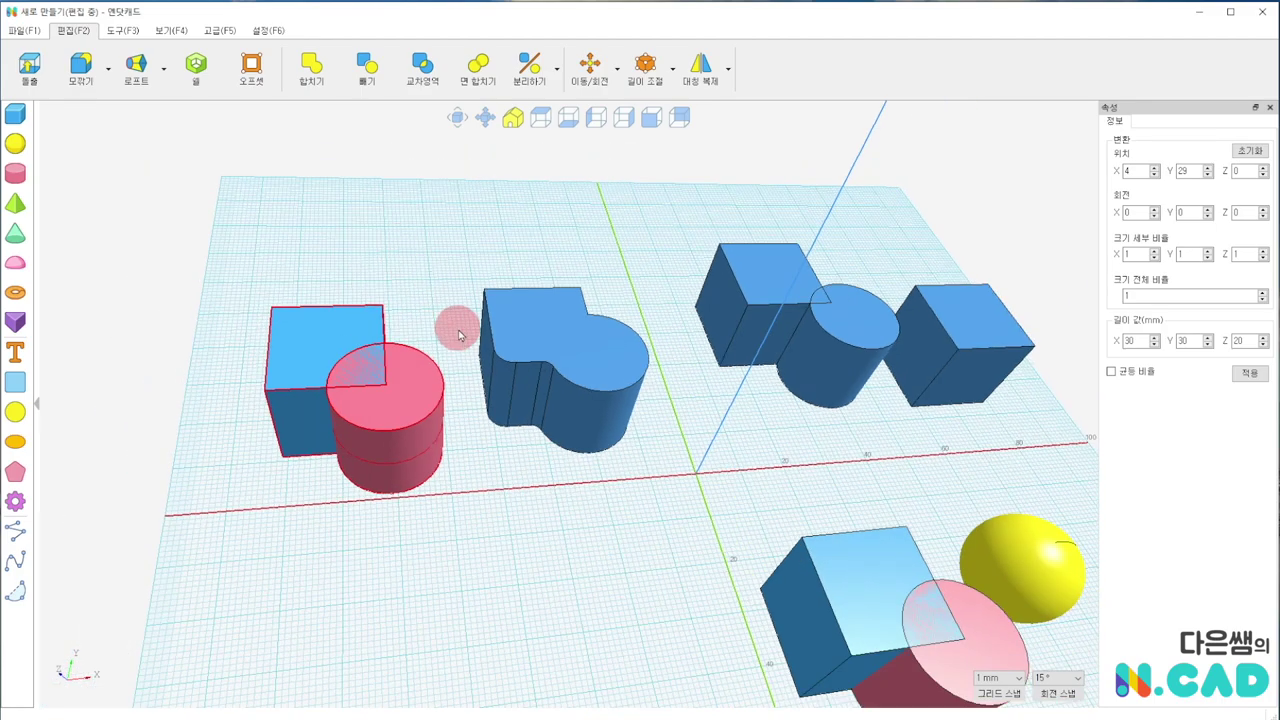
right_drag(486, 578, 491, 560)
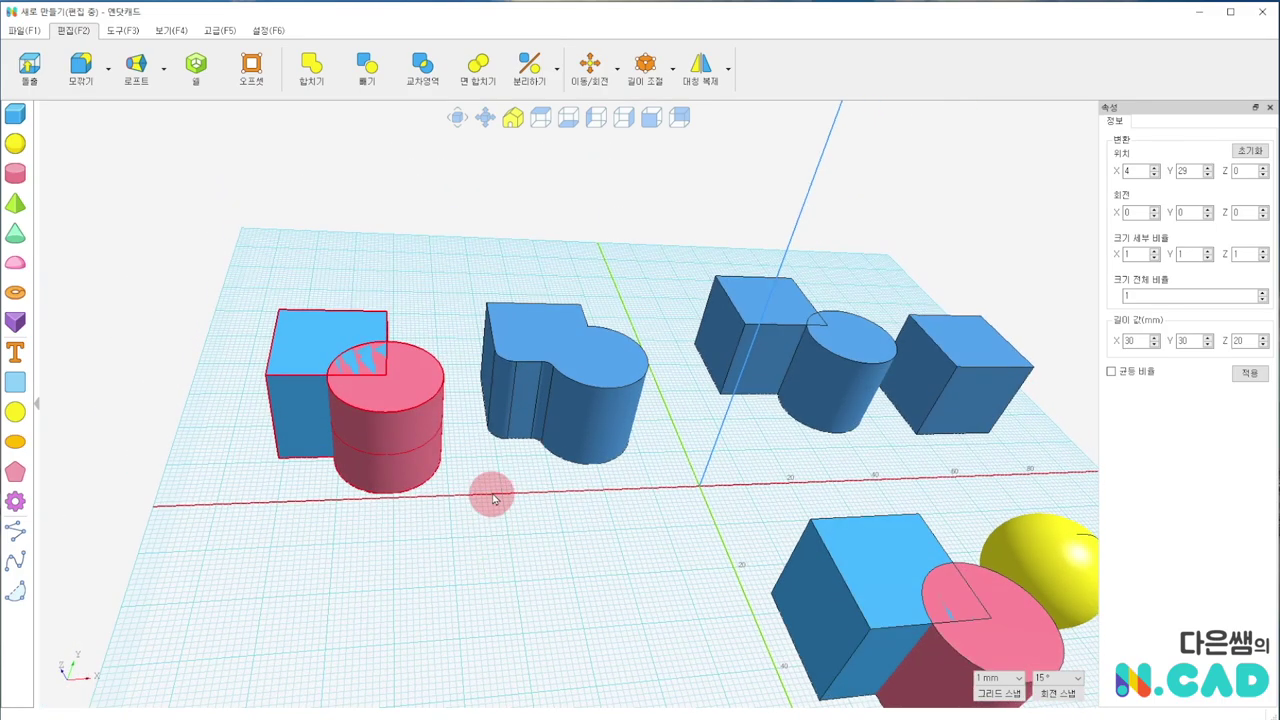
click(491, 492)
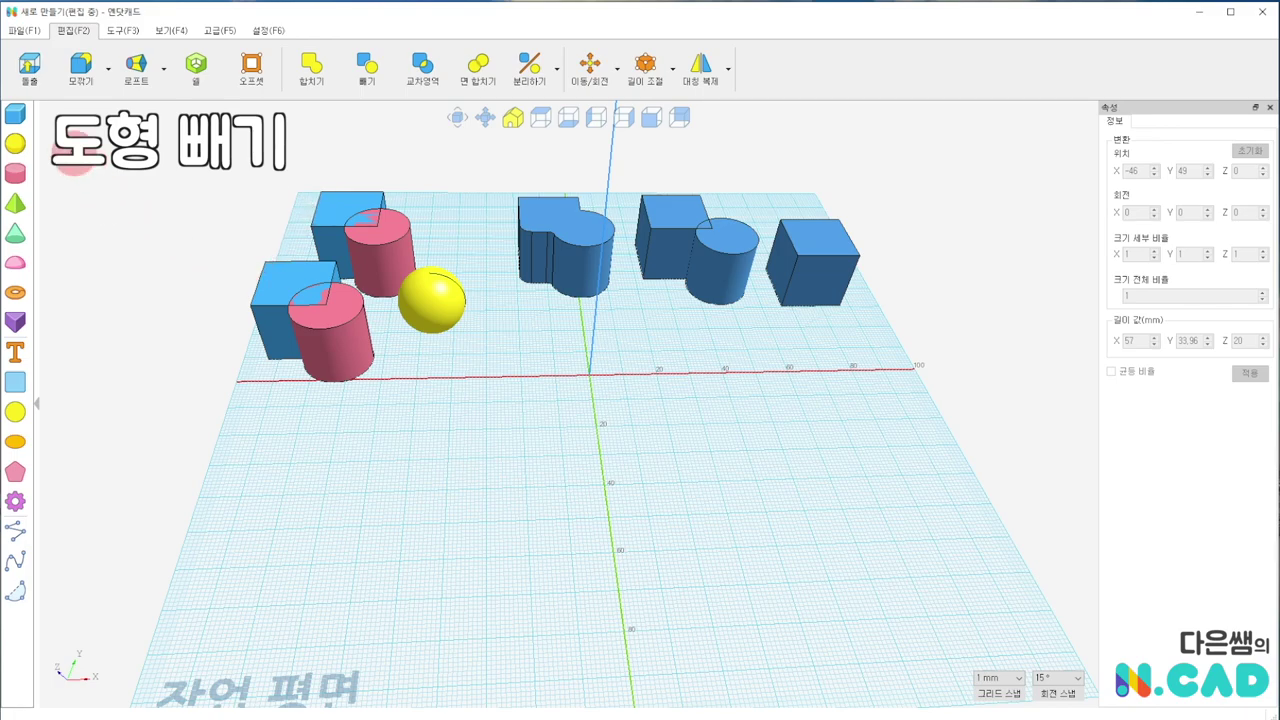
Step: Place a new box with a cylinder overlapping it on the work plane
click(16, 115)
click(497, 475)
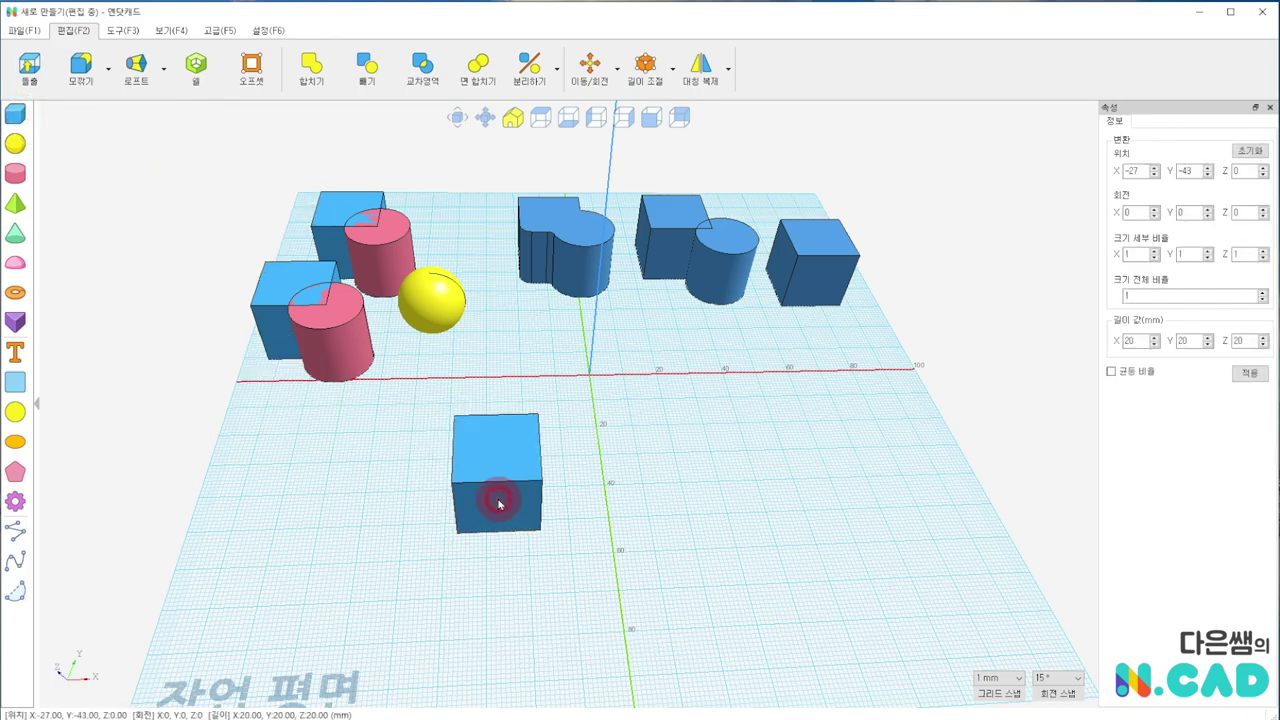
click(16, 174)
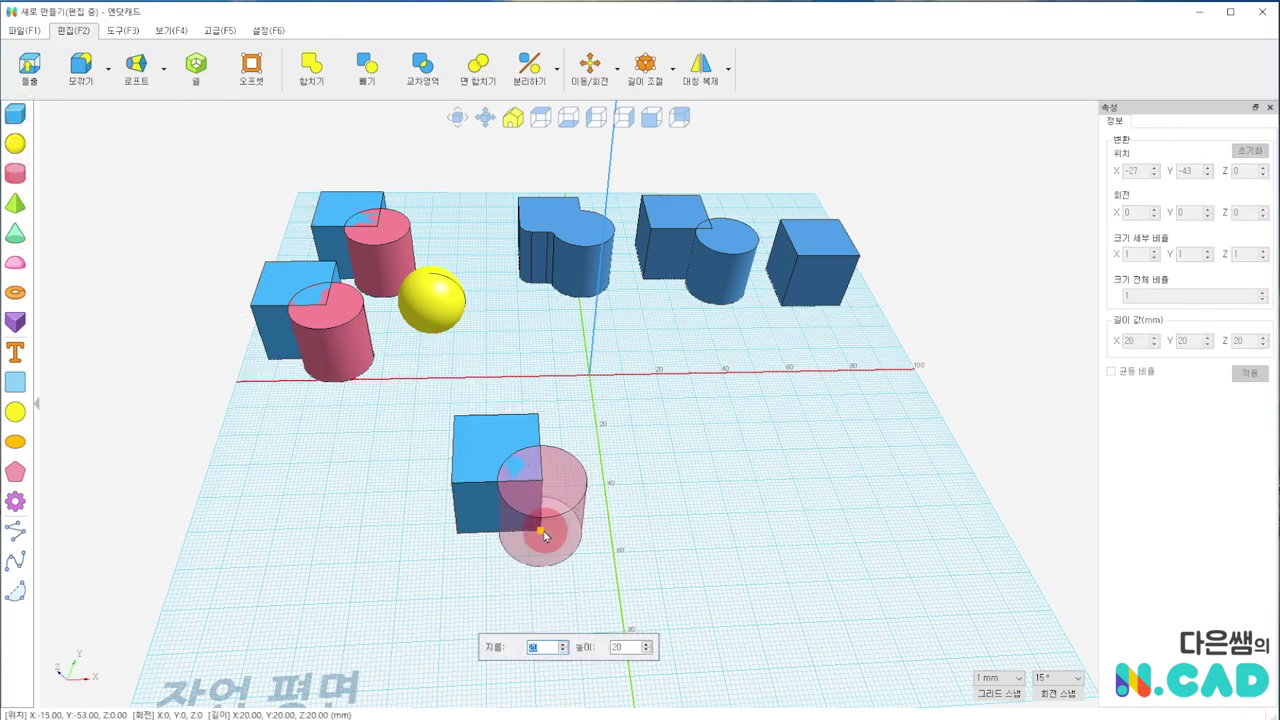
click(540, 533)
click(608, 374)
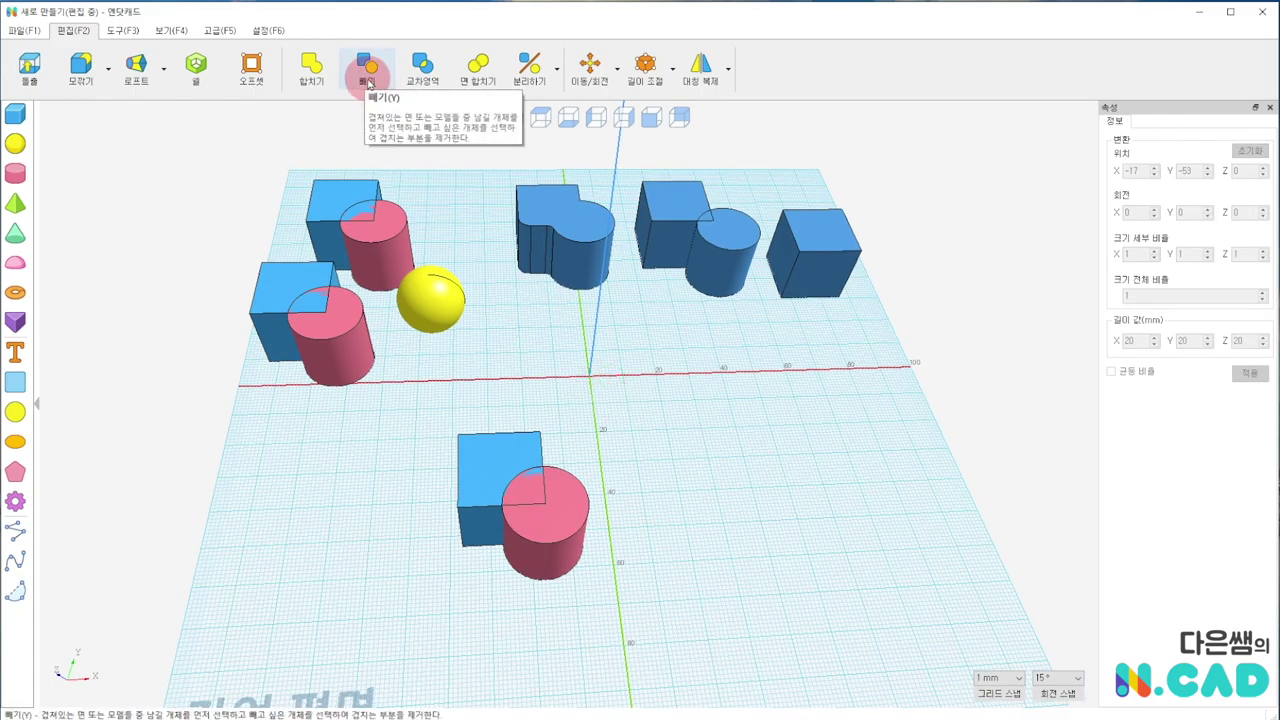
Step: Add a second box with an overlapping cylinder beside the first pair
click(369, 83)
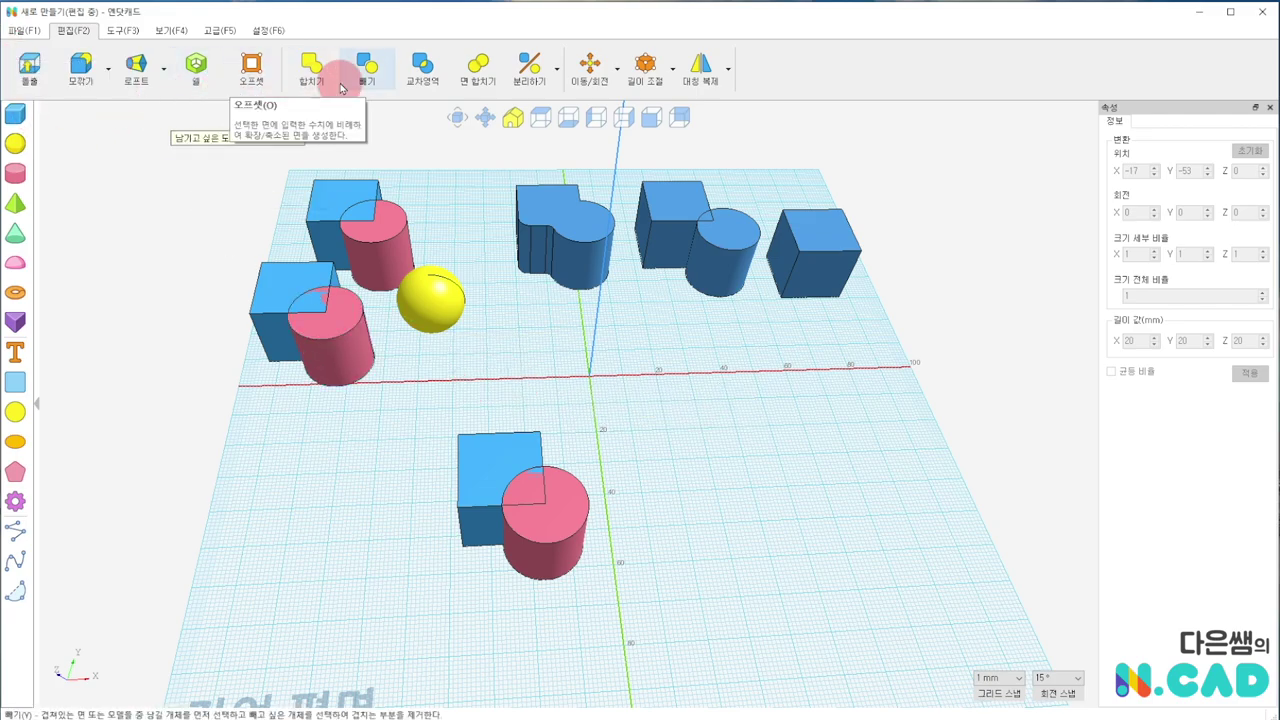
click(13, 114)
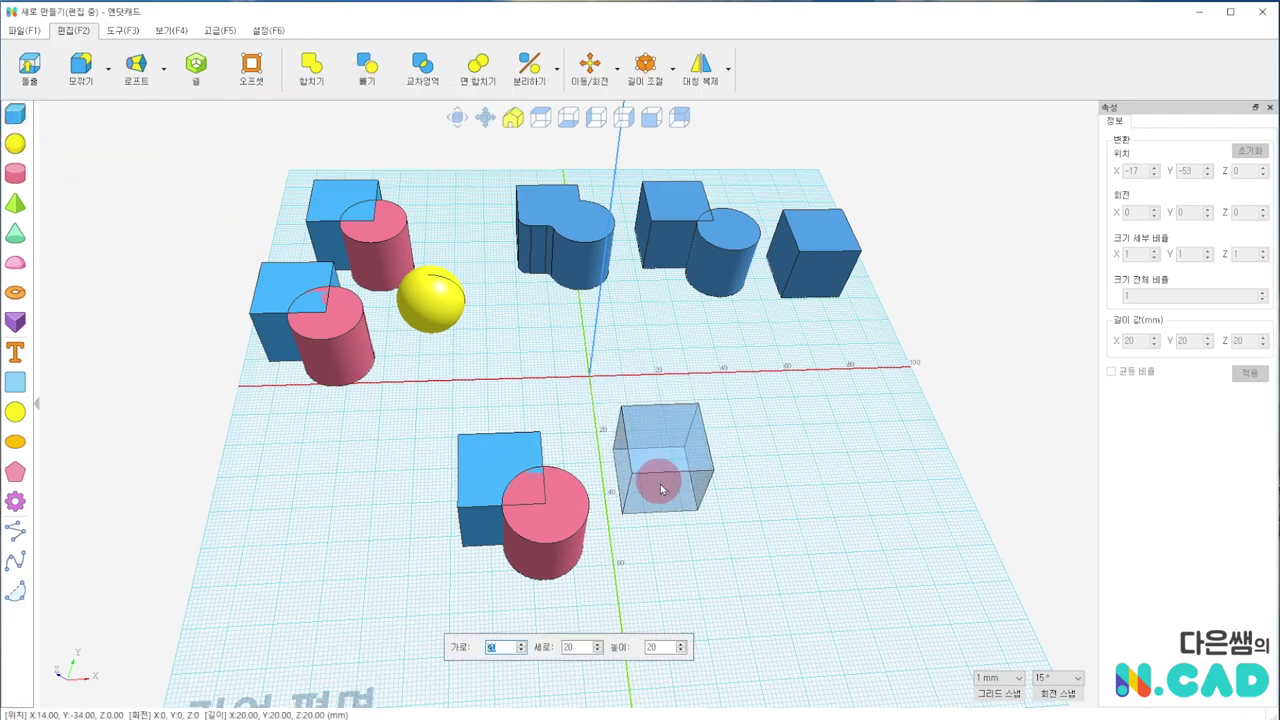
click(665, 470)
click(8, 176)
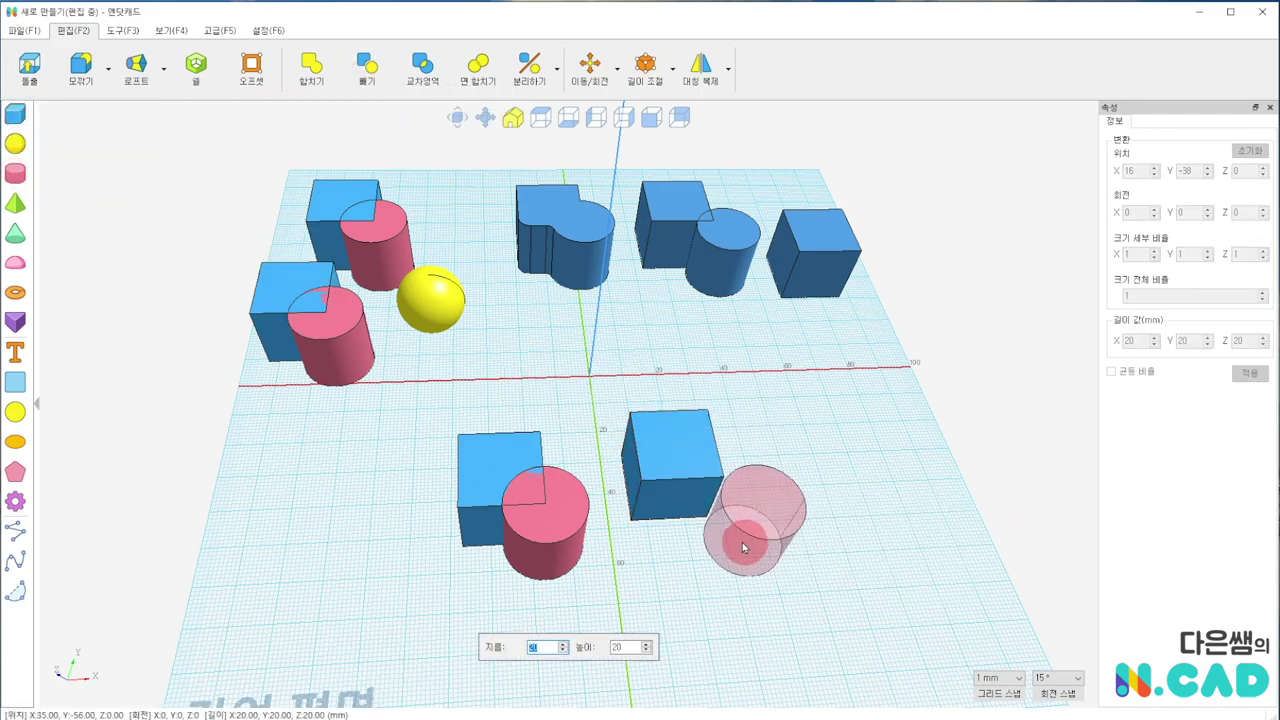
click(707, 518)
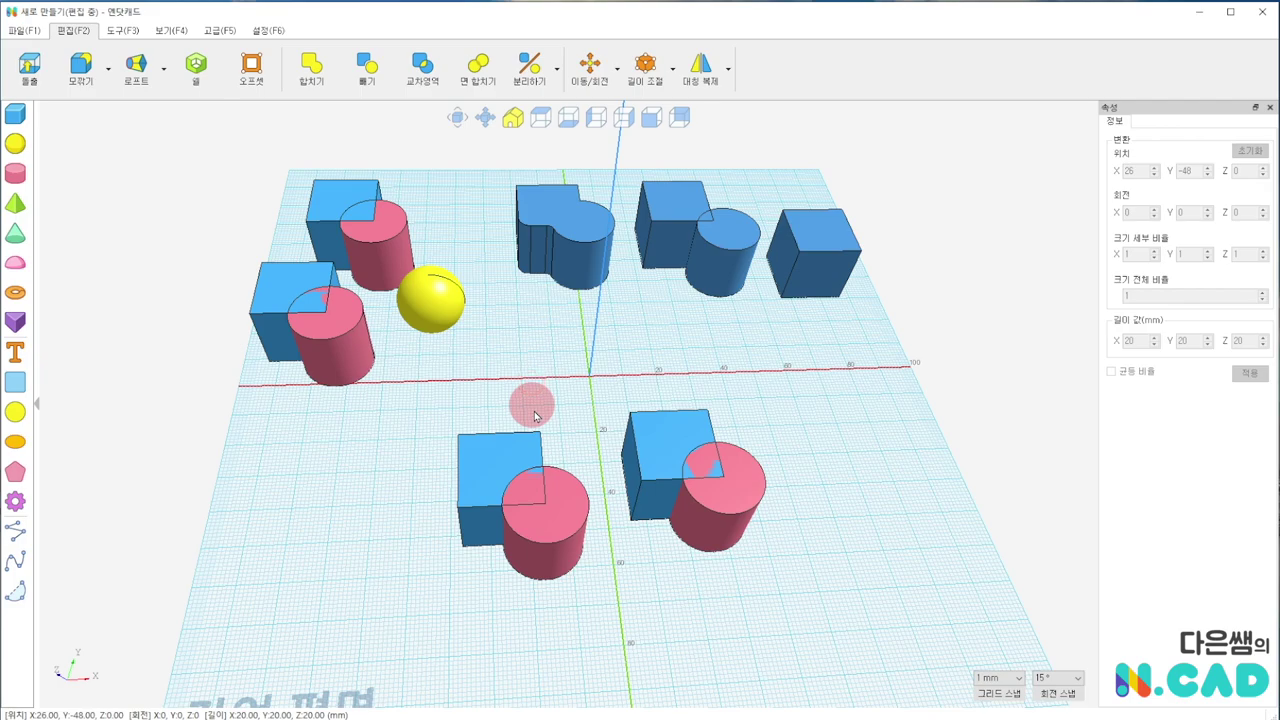
Step: Subtract the cylinder from the front-left box with 빼기, leaving a curved notch
click(362, 70)
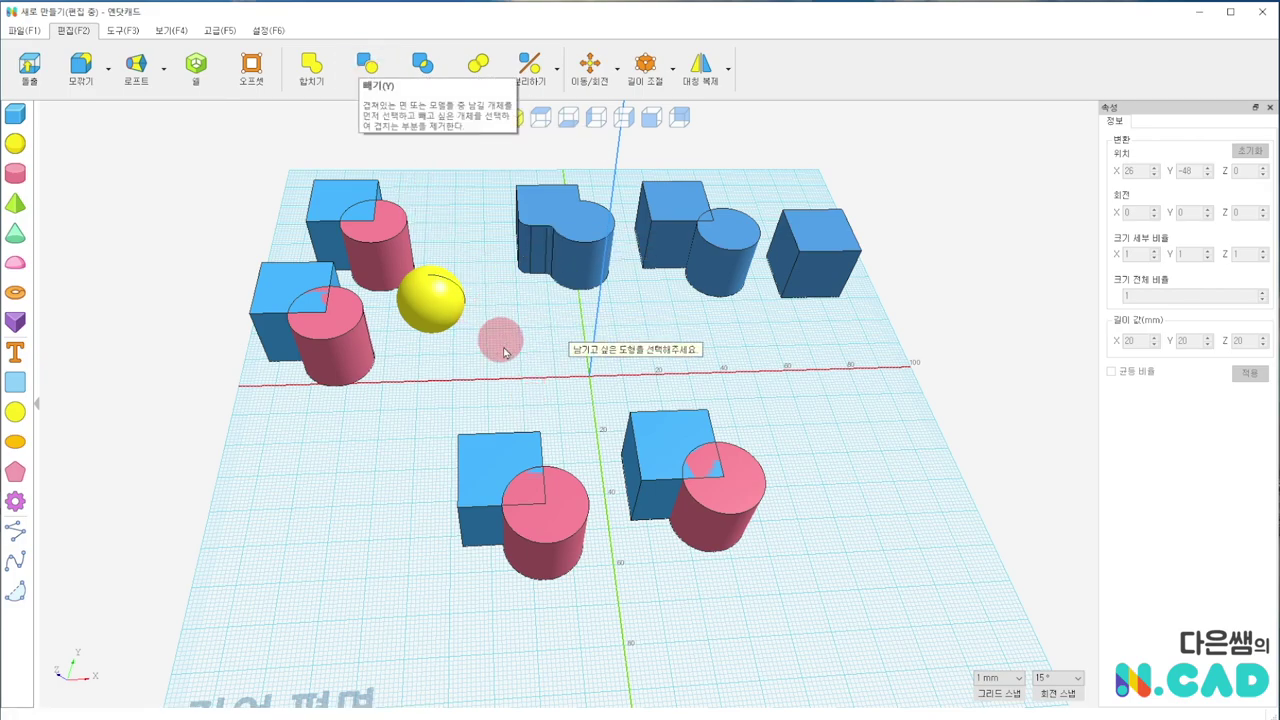
click(486, 470)
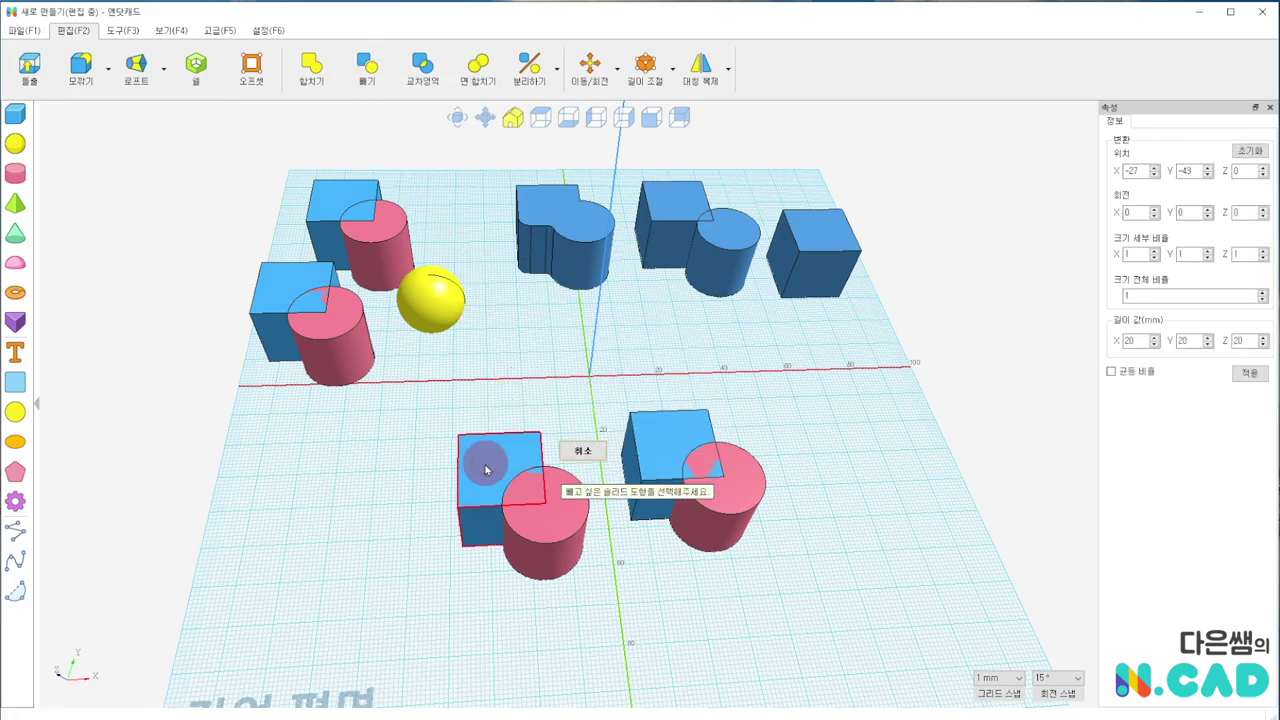
click(561, 529)
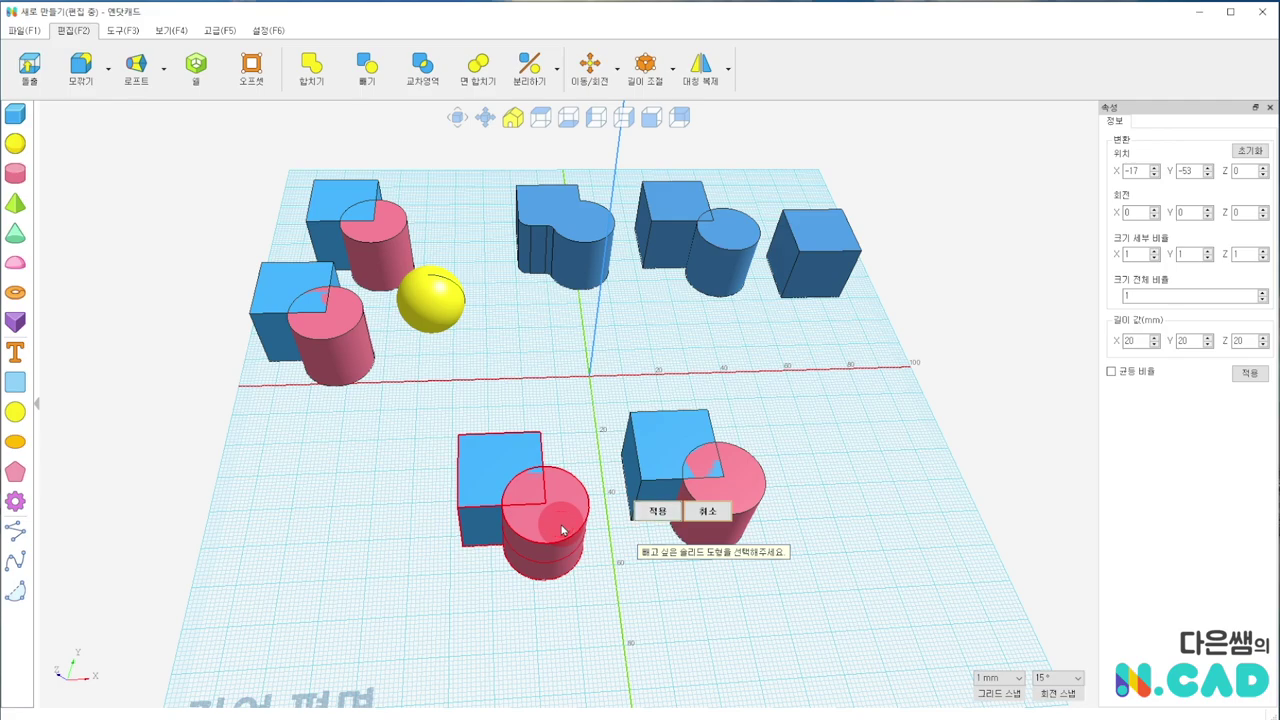
click(657, 511)
click(531, 458)
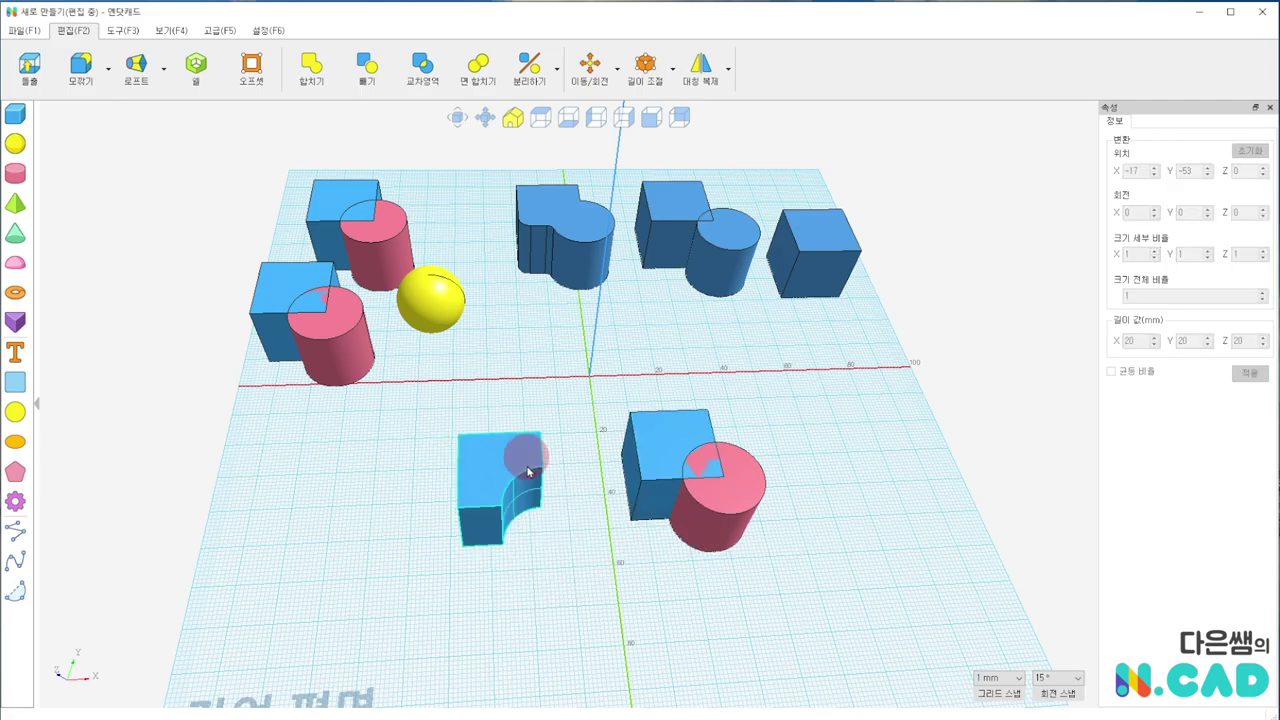
click(545, 465)
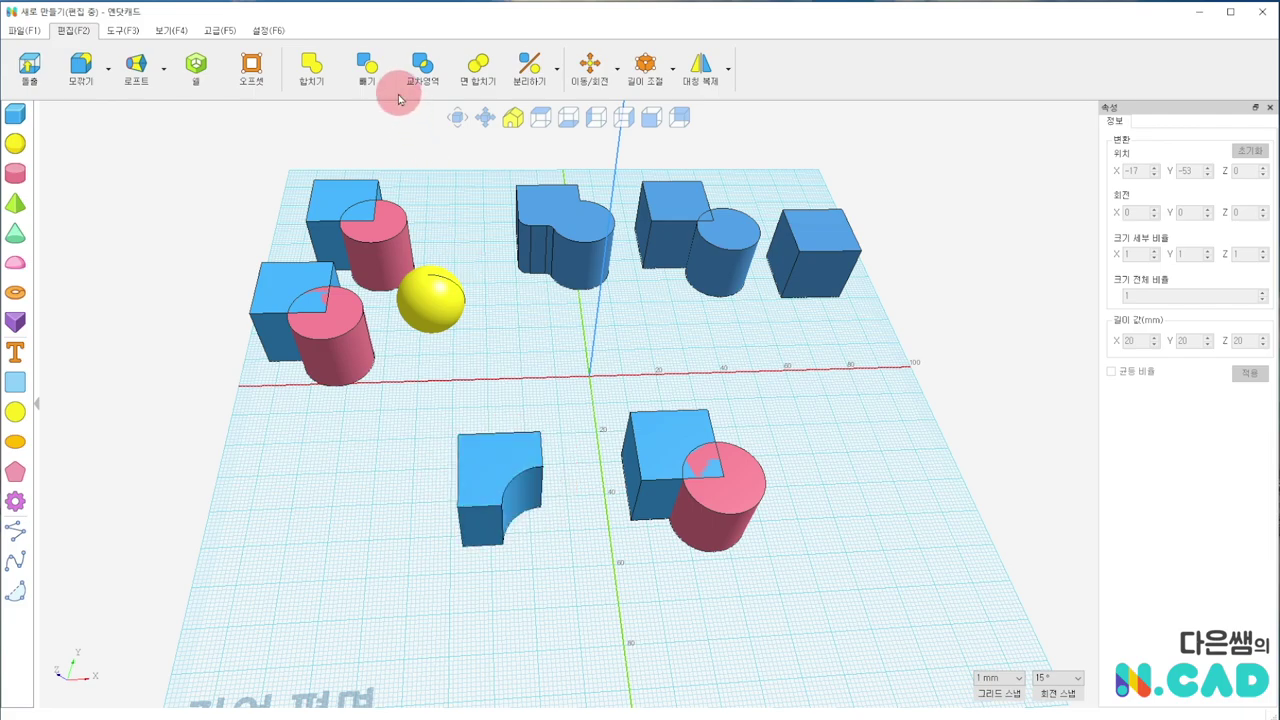
Step: Subtract the box from the pink cylinder with 빼기, keeping the notched cylinder
click(366, 70)
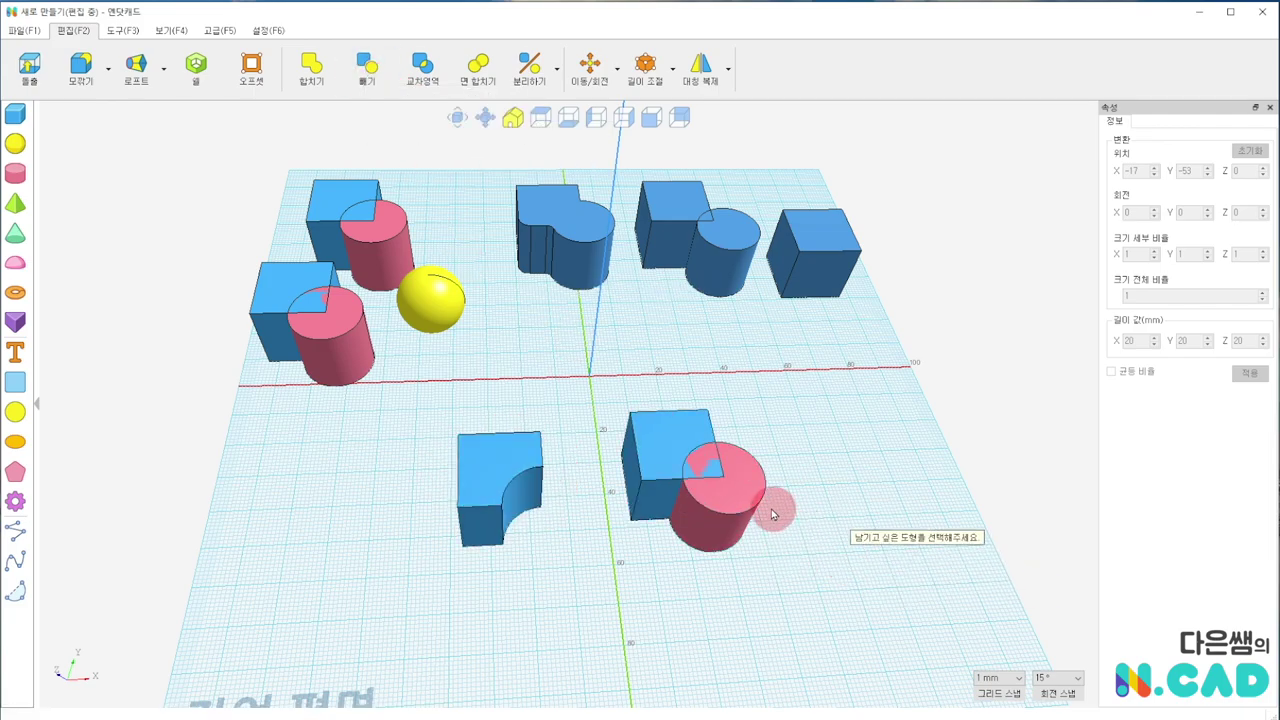
click(752, 486)
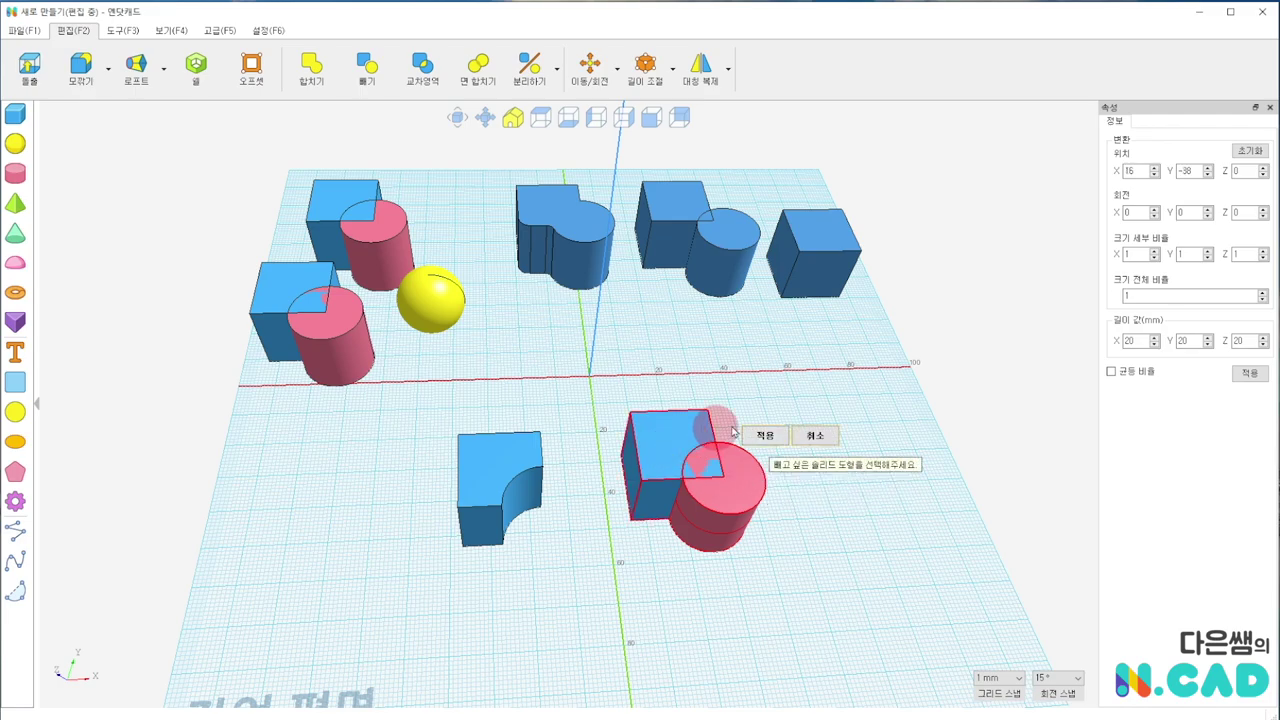
click(763, 436)
middle_drag(763, 436, 749, 400)
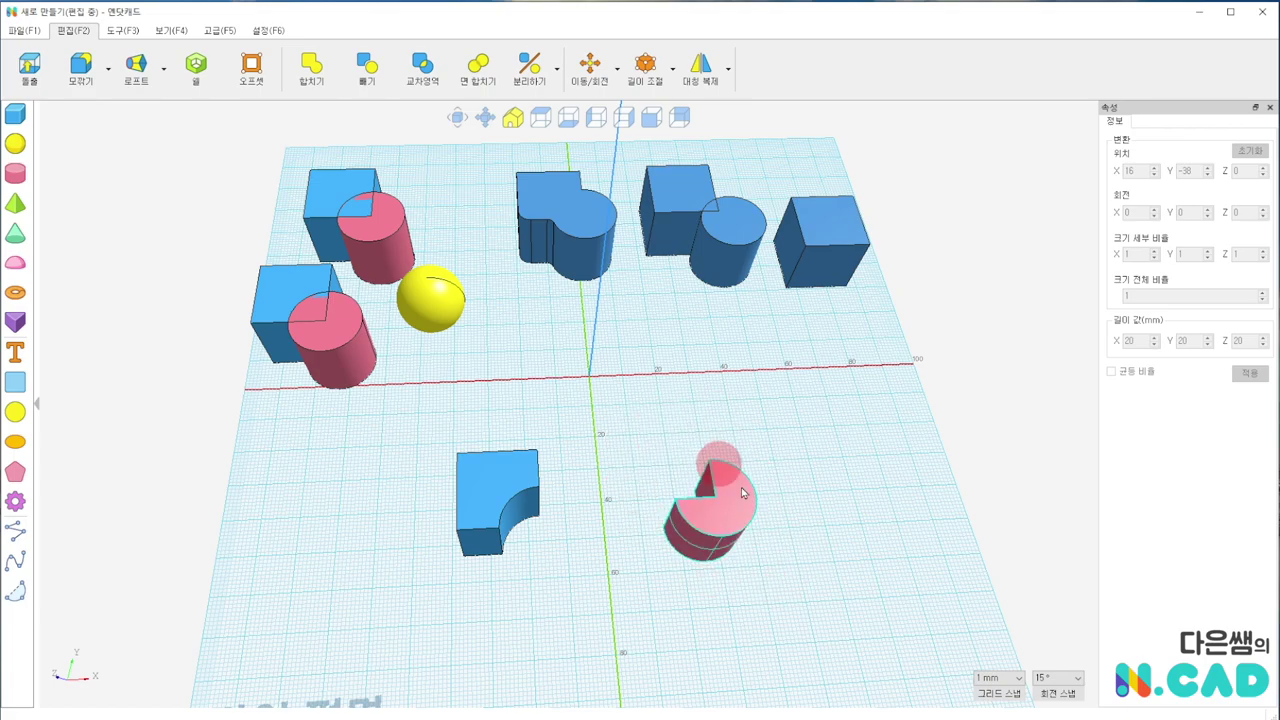
Step: Drag the notched box and notched cylinder further left onto the green axis
drag(508, 486, 435, 465)
drag(734, 509, 600, 531)
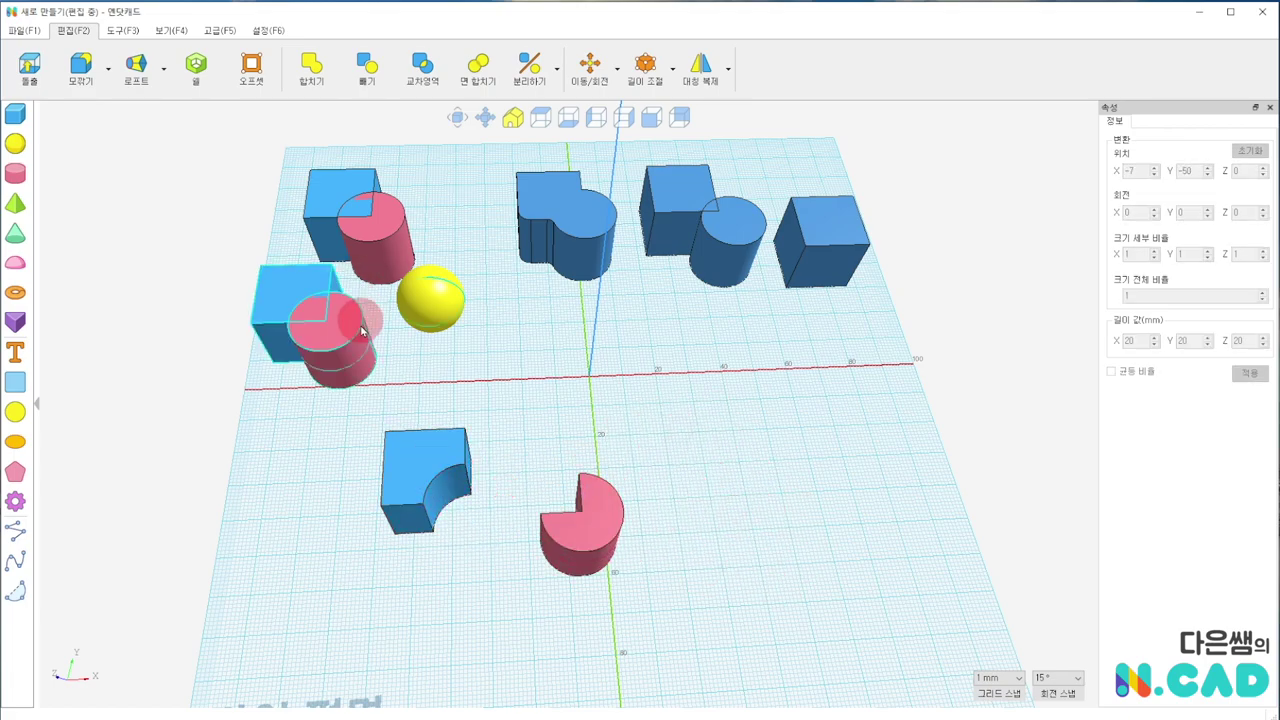
middle_drag(257, 417, 243, 380)
click(15, 113)
Step: Place a new box at the right of the plane with a cylinder overlapping it
click(718, 440)
click(15, 172)
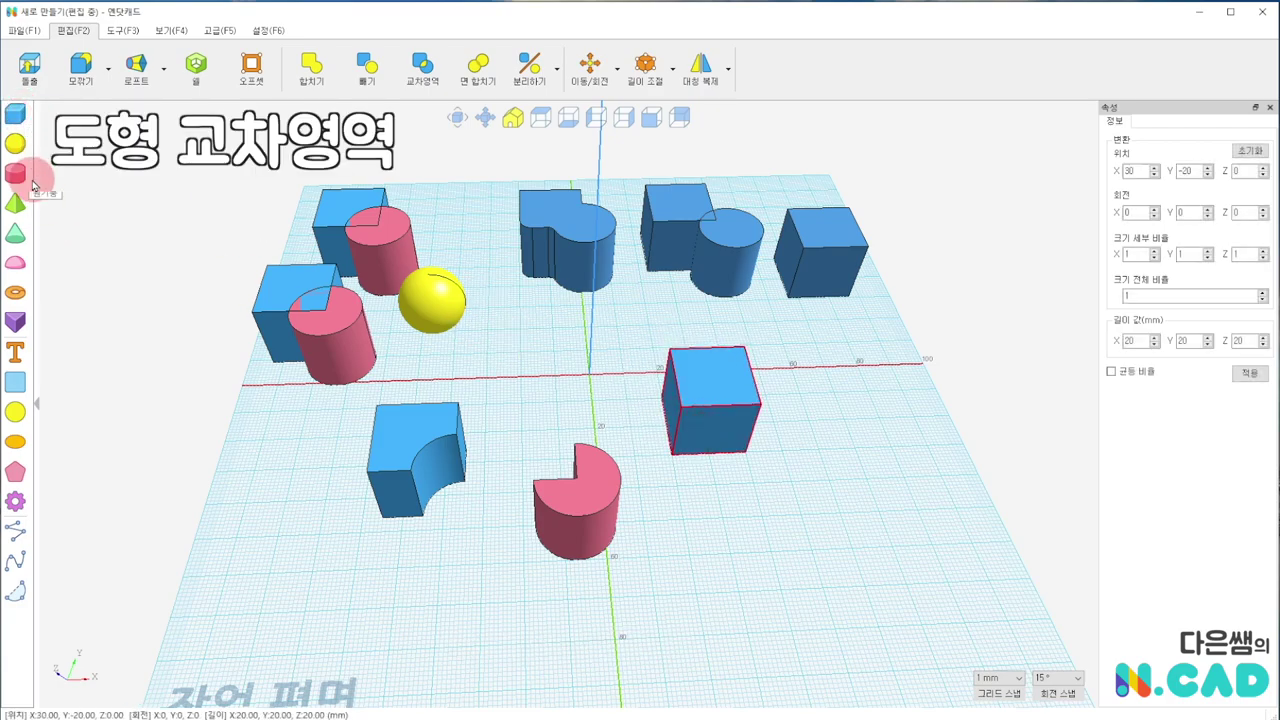
click(745, 455)
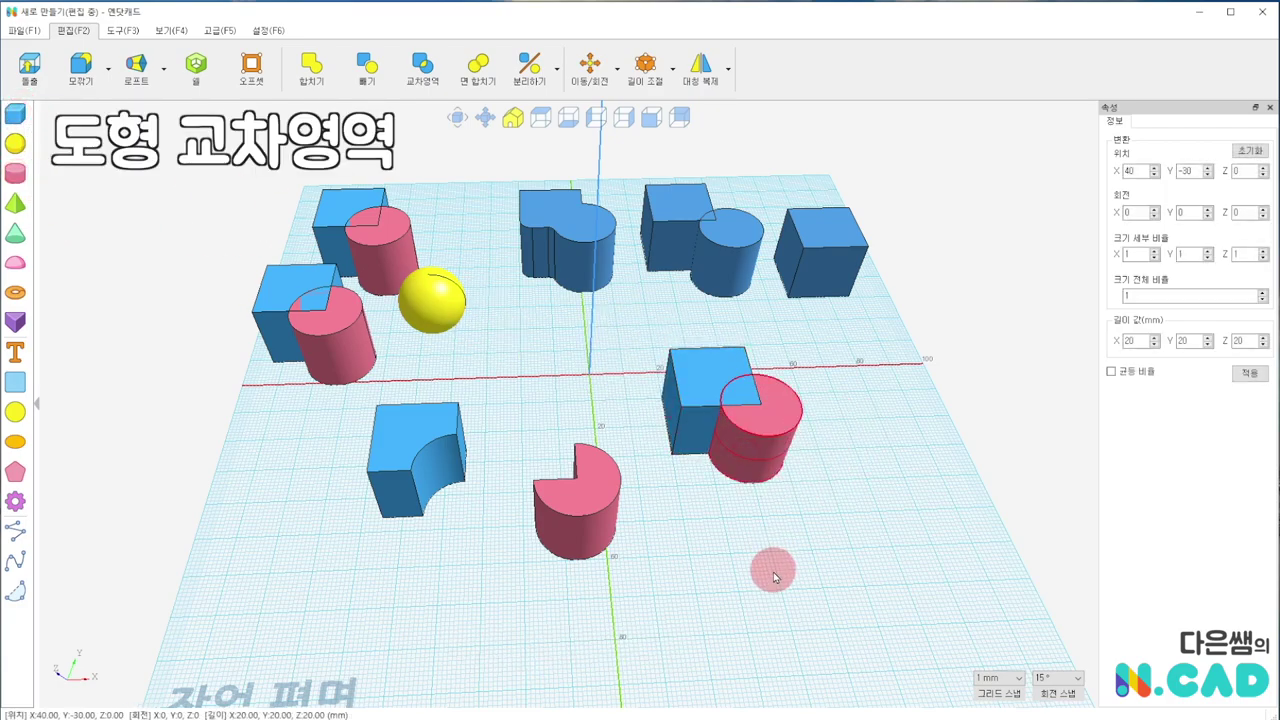
middle_drag(766, 554, 777, 552)
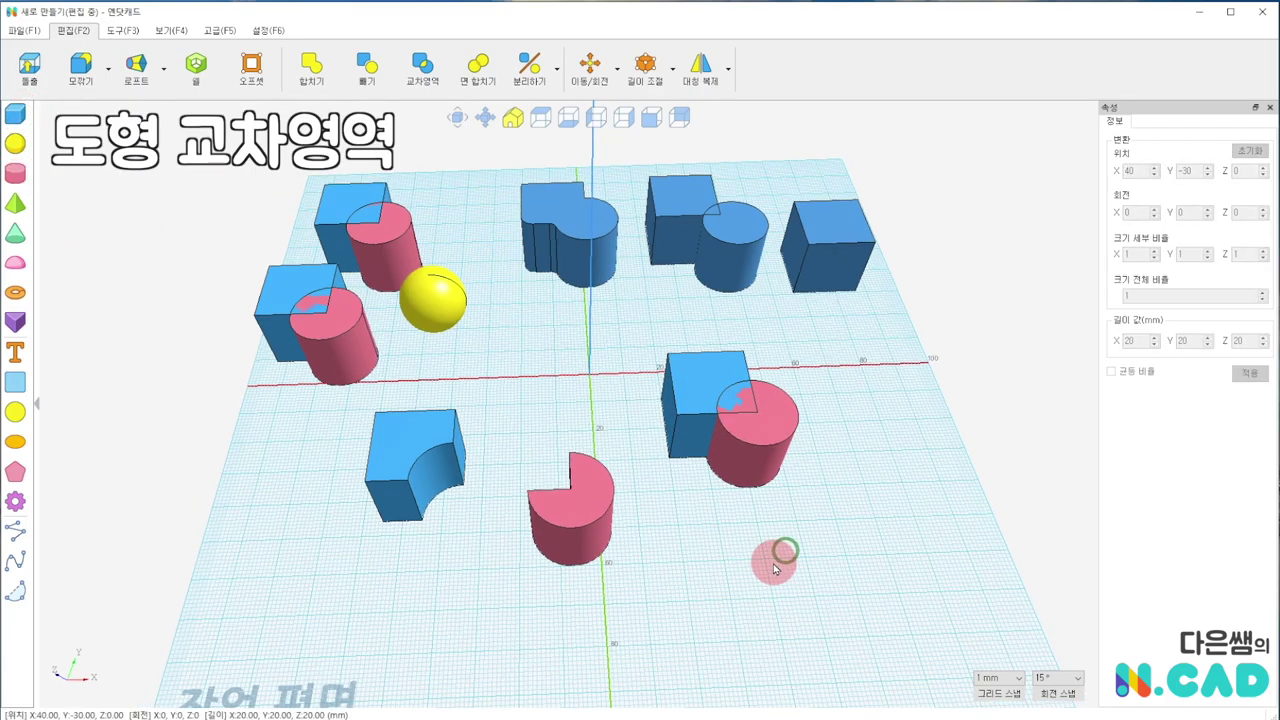
Step: Intersect the box and cylinder with 교차영역, keeping only their quarter-round overlap
click(421, 70)
click(701, 392)
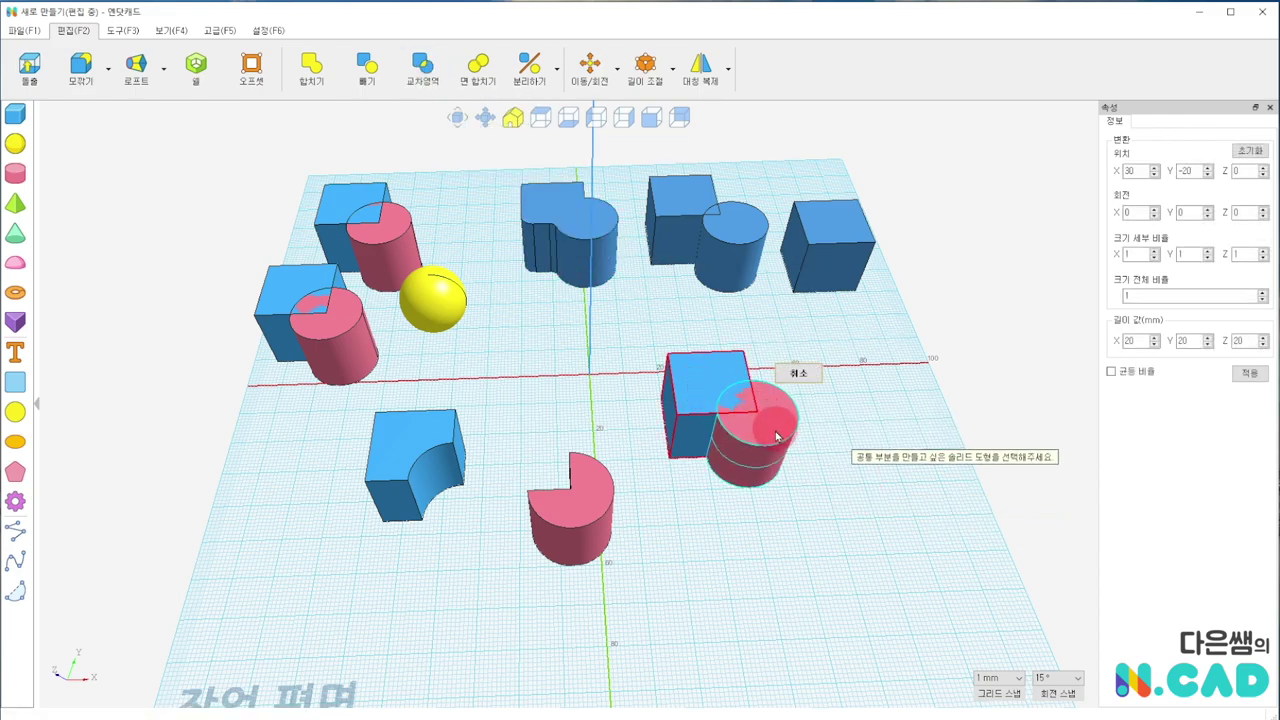
click(745, 402)
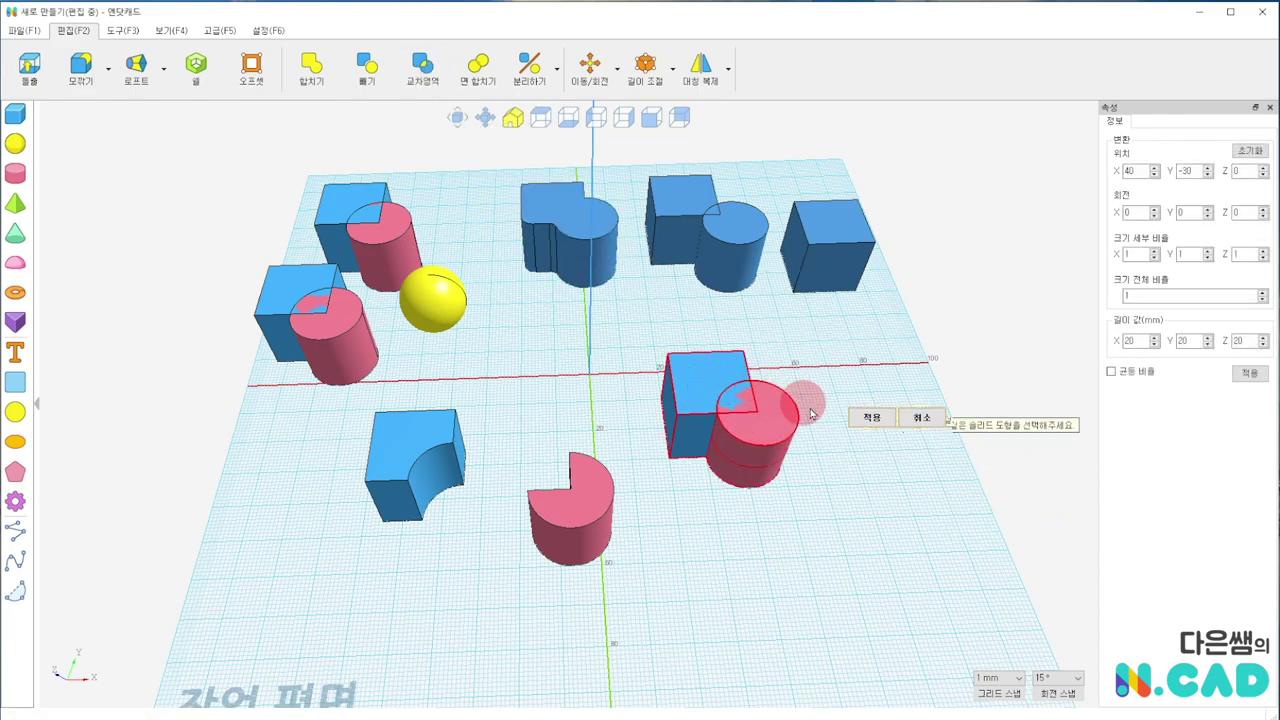
click(870, 416)
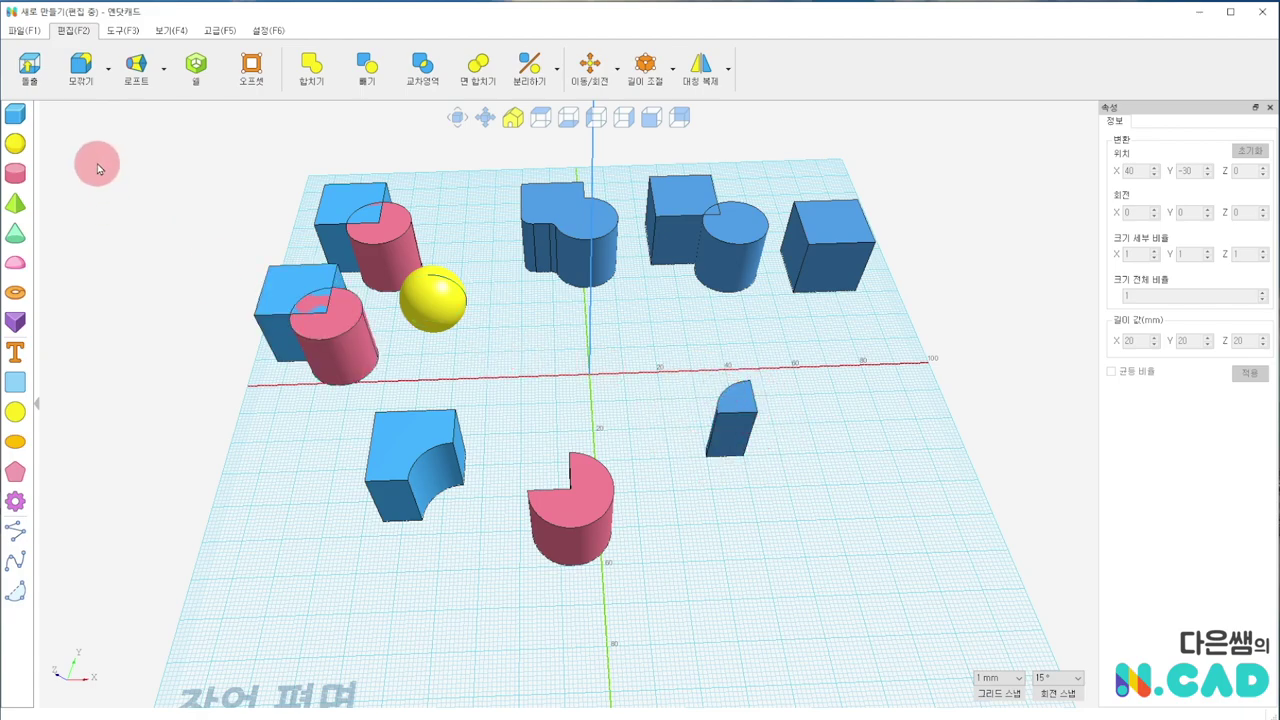
Step: Place a box, a cylinder over its front corner, and a sphere at the front right
click(15, 116)
click(730, 540)
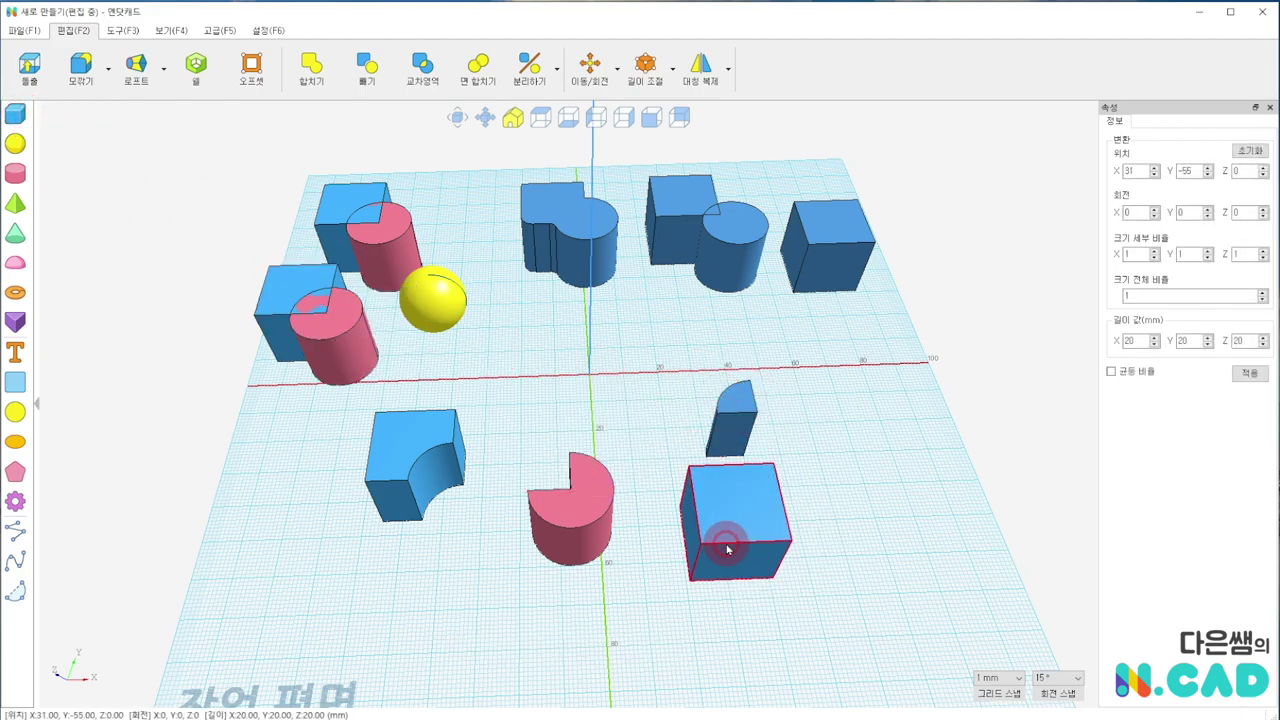
click(15, 170)
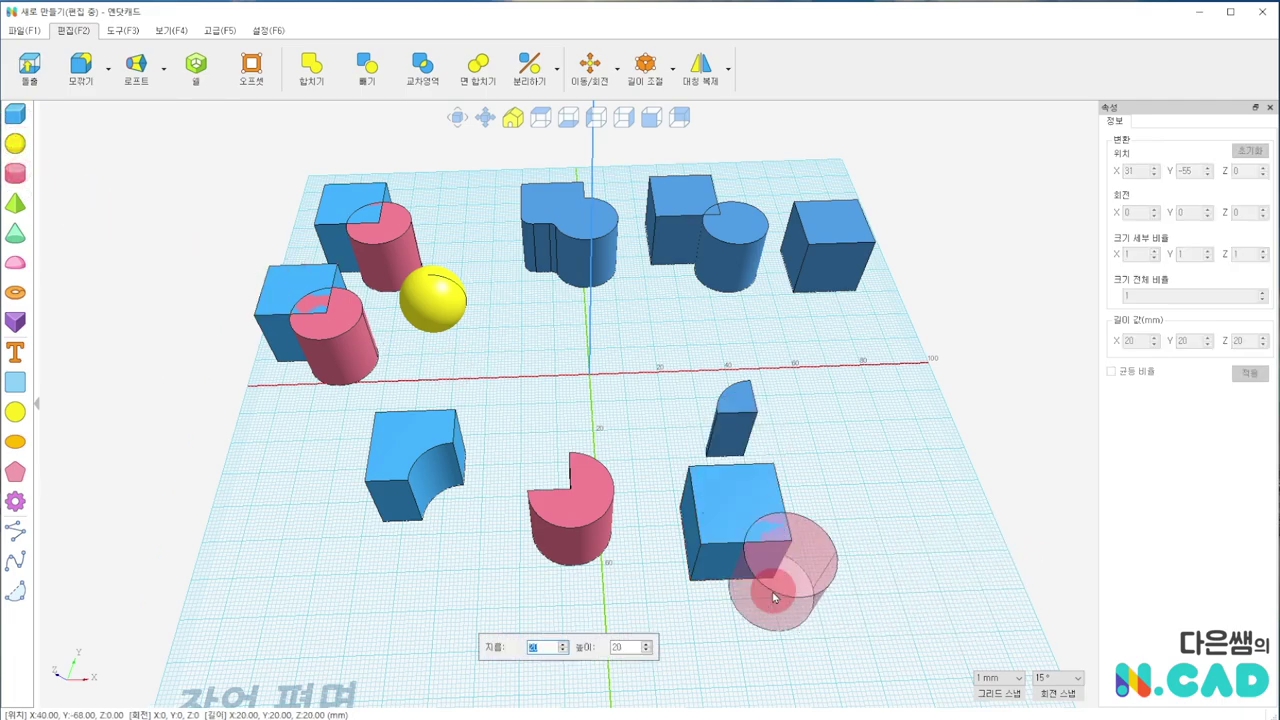
click(775, 580)
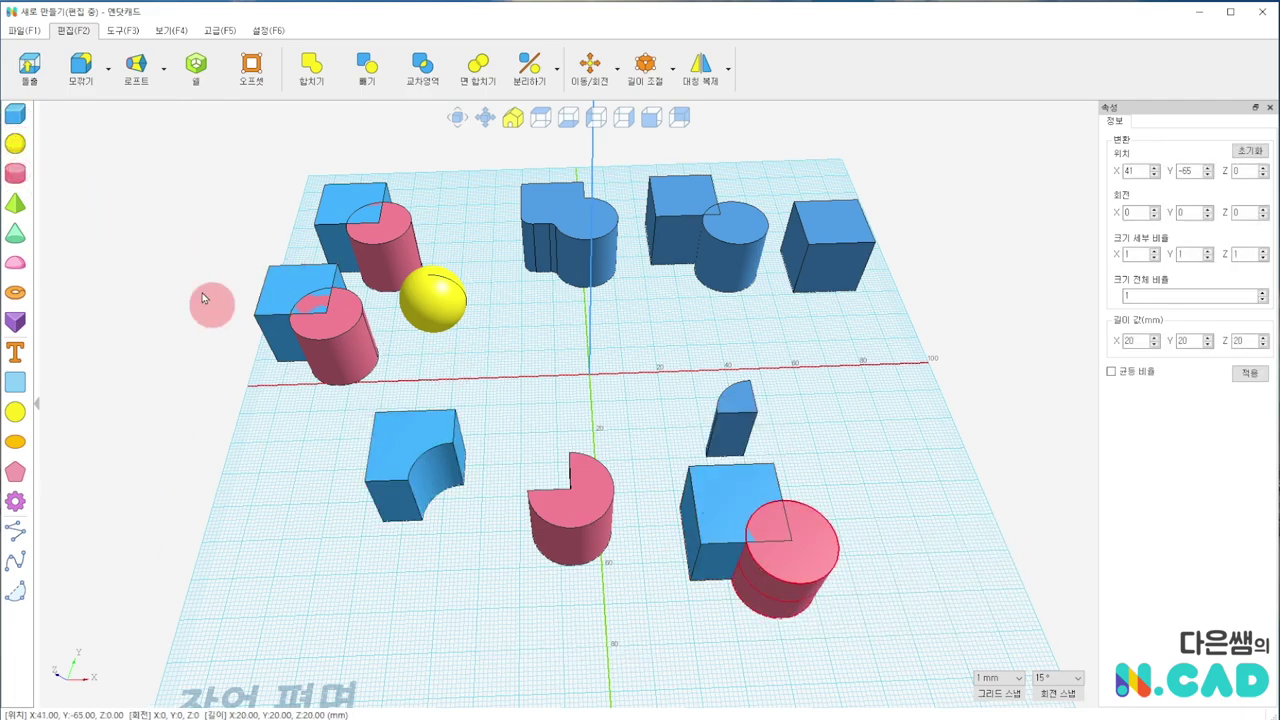
click(15, 143)
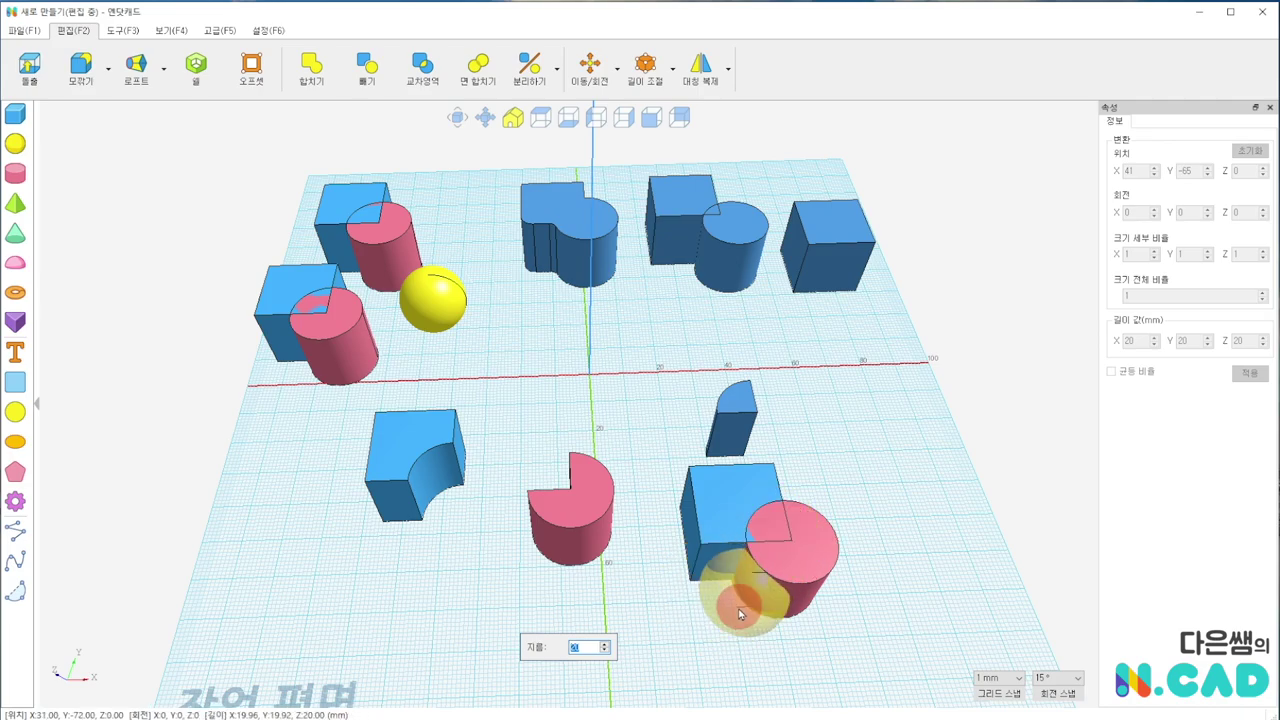
click(732, 620)
Step: Move the sphere back and sideways into the box and cylinder overlap
right_click(732, 620)
click(762, 448)
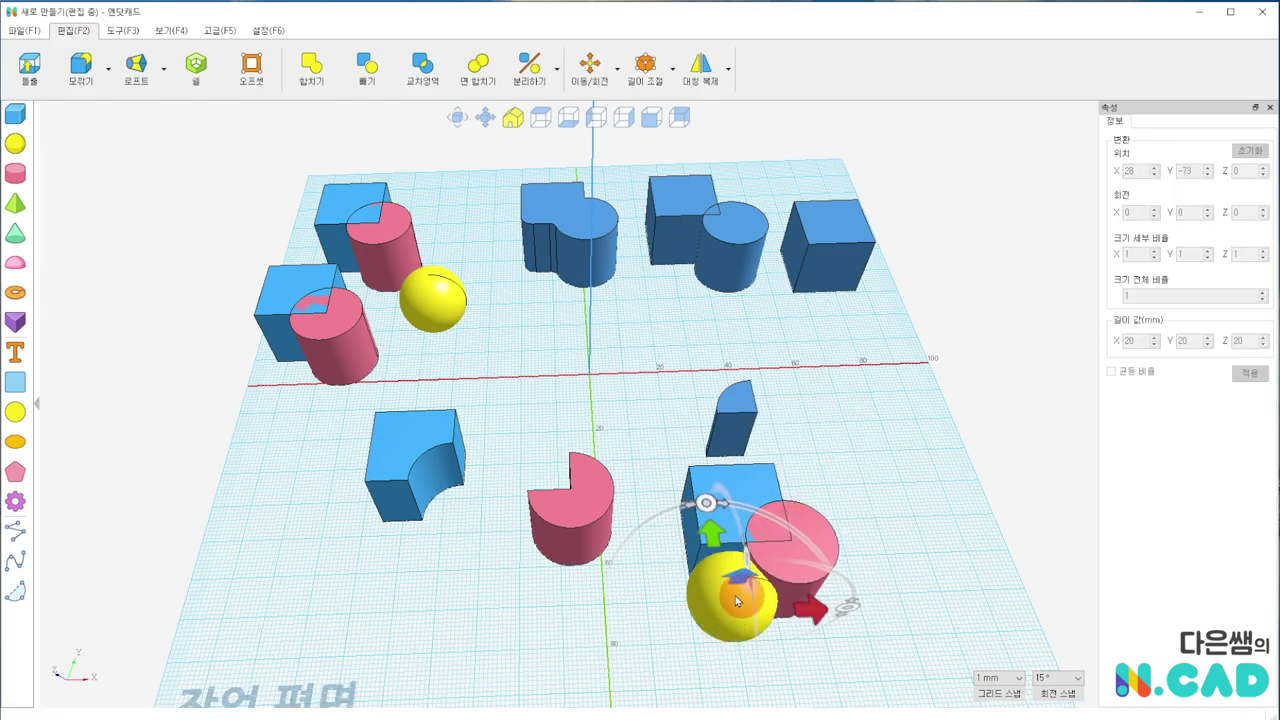
mouse_move(826, 600)
mouse_down()
mouse_move(814, 557)
mouse_move(823, 563)
mouse_up()
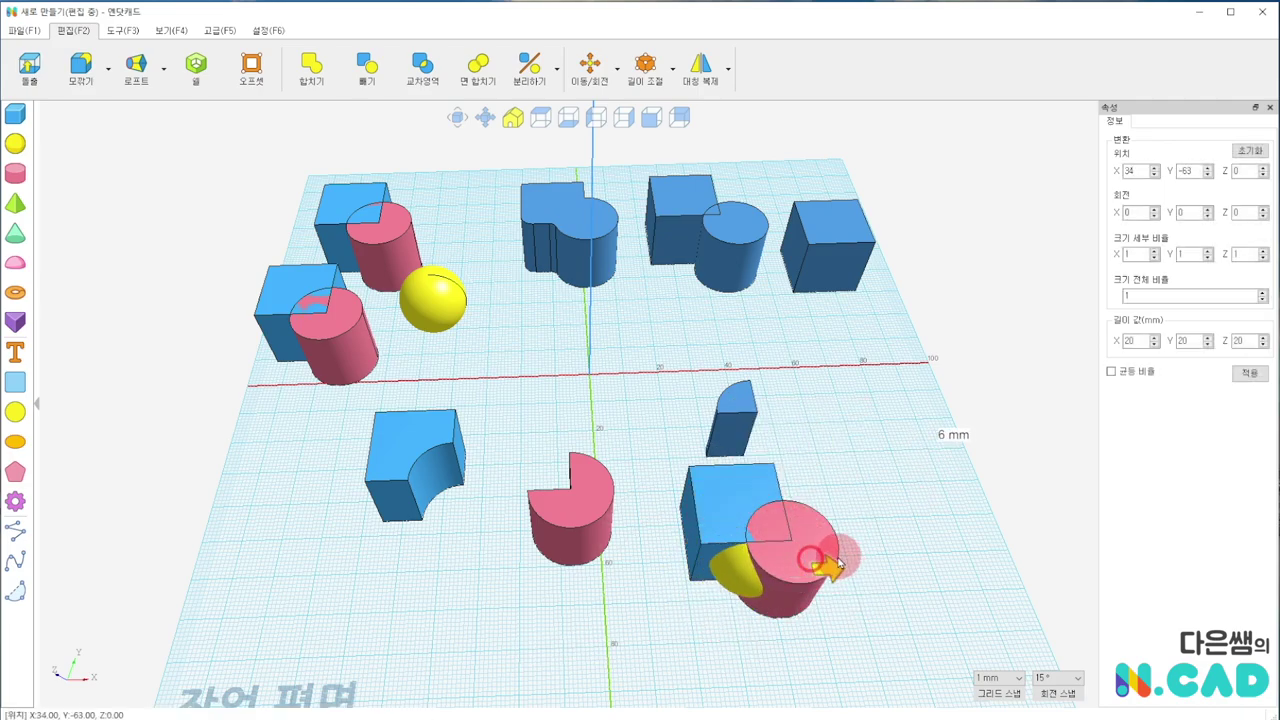
mouse_move(849, 403)
right_down()
mouse_move(802, 422)
mouse_move(757, 371)
right_up()
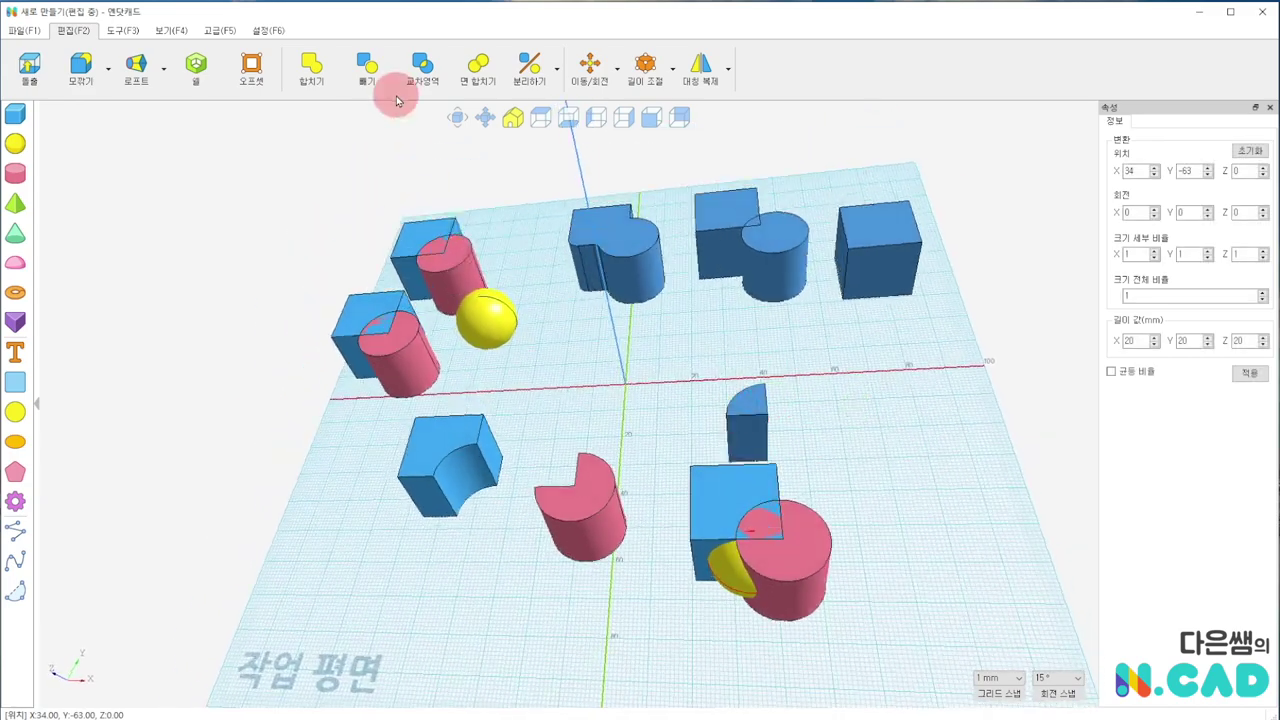
Step: Intersect the box, cylinder and sphere with 교차영역, leaving a small dome-topped piece
click(422, 63)
click(727, 493)
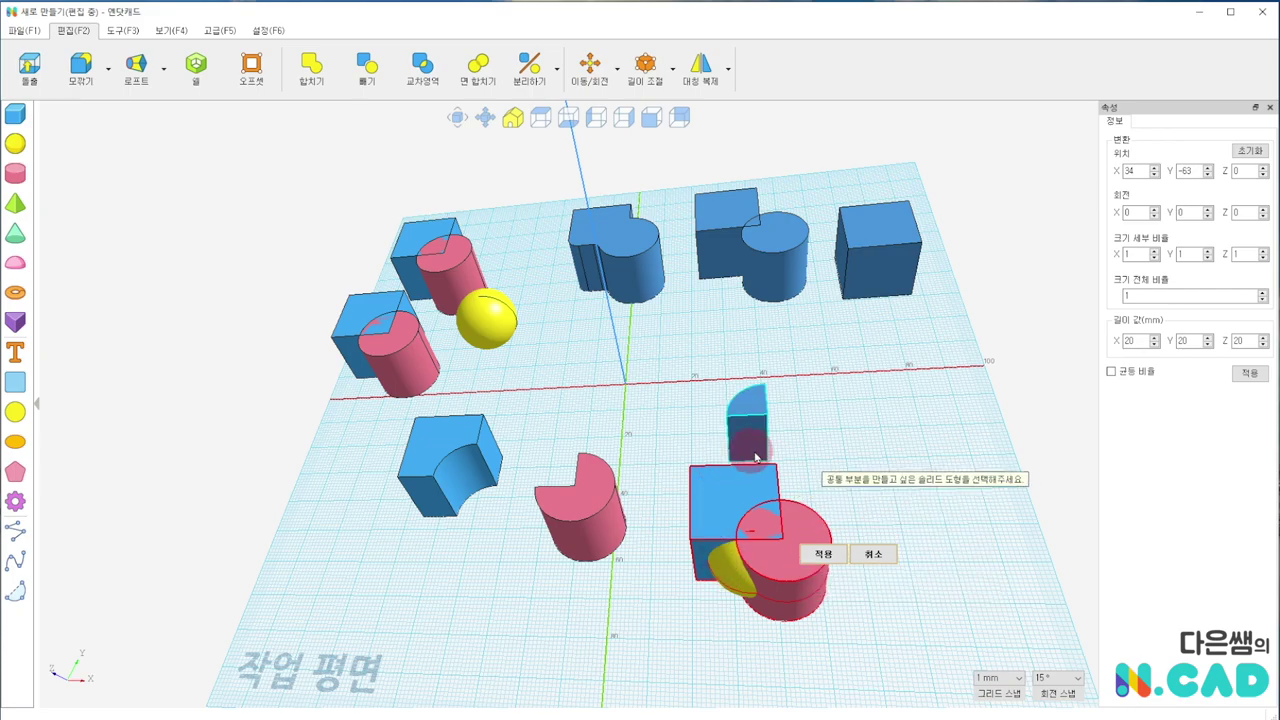
click(740, 560)
click(836, 557)
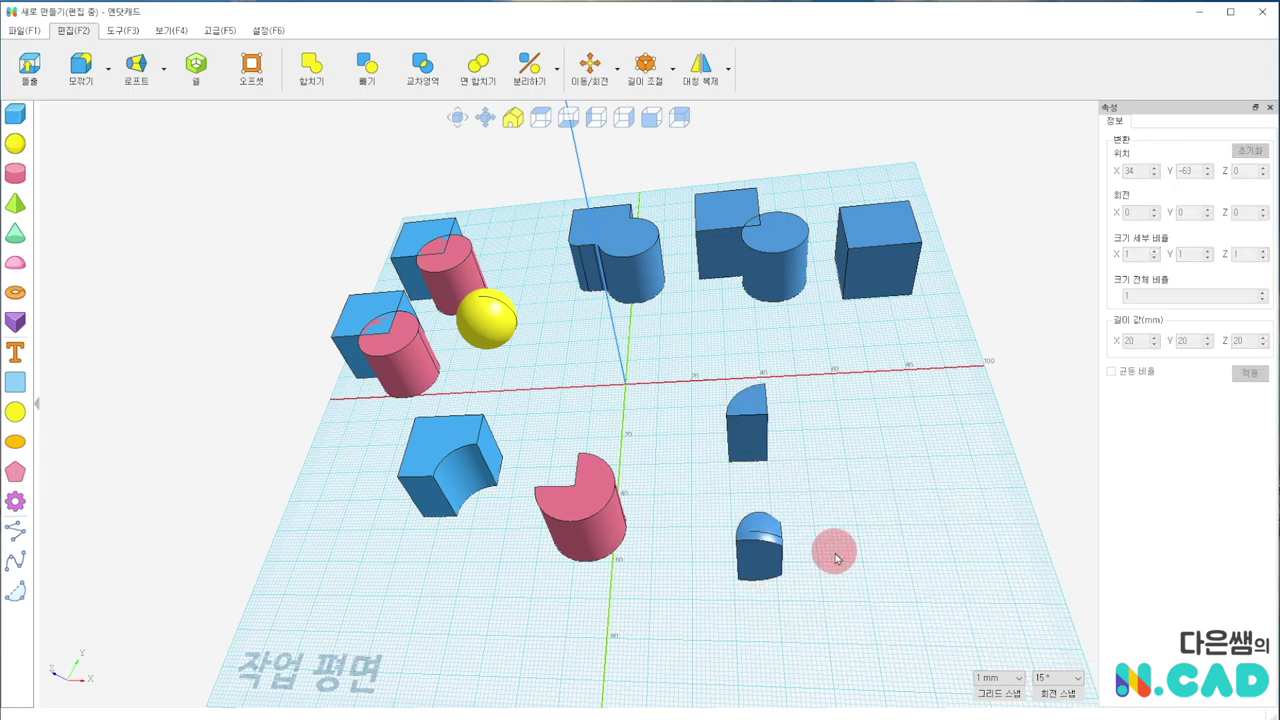
mouse_move(731, 505)
right_down()
mouse_move(620, 540)
mouse_move(680, 663)
mouse_move(774, 631)
mouse_move(774, 562)
right_up()
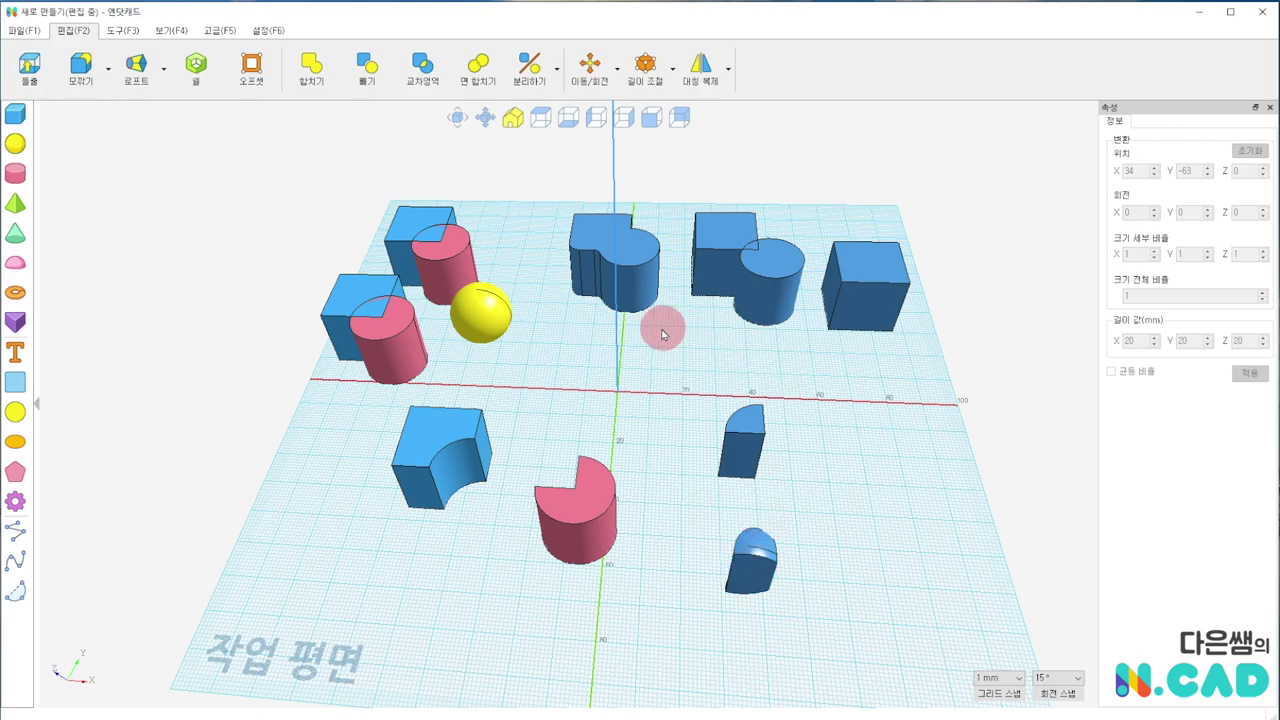
click(757, 441)
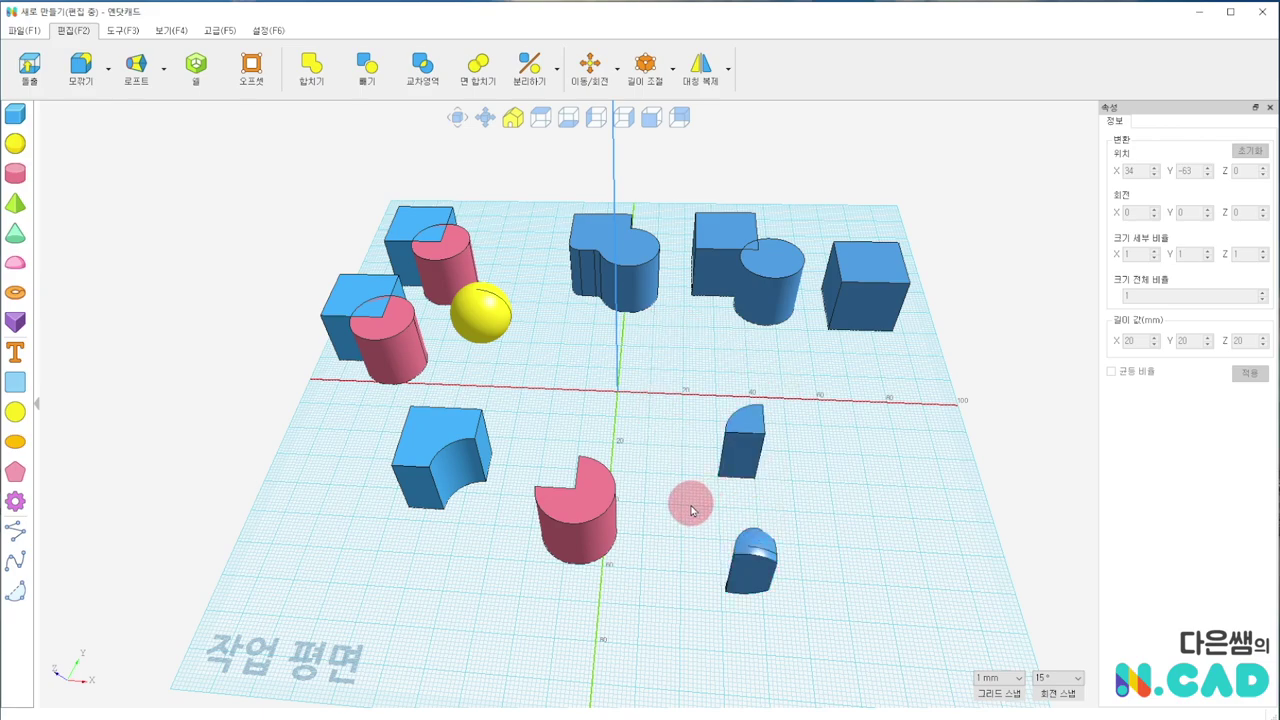